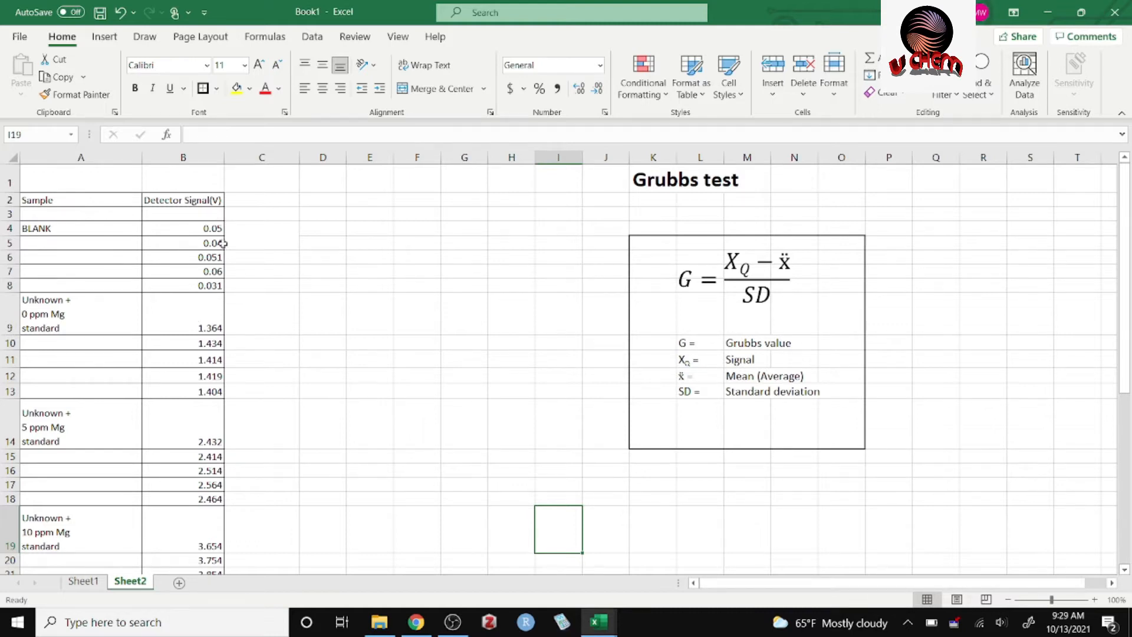
Enter the column heading "Substracting Blank" in cell C2, beside Detector Signal(V).
left_click_drag(1127, 324, 1073, 292)
left_click(248, 239)
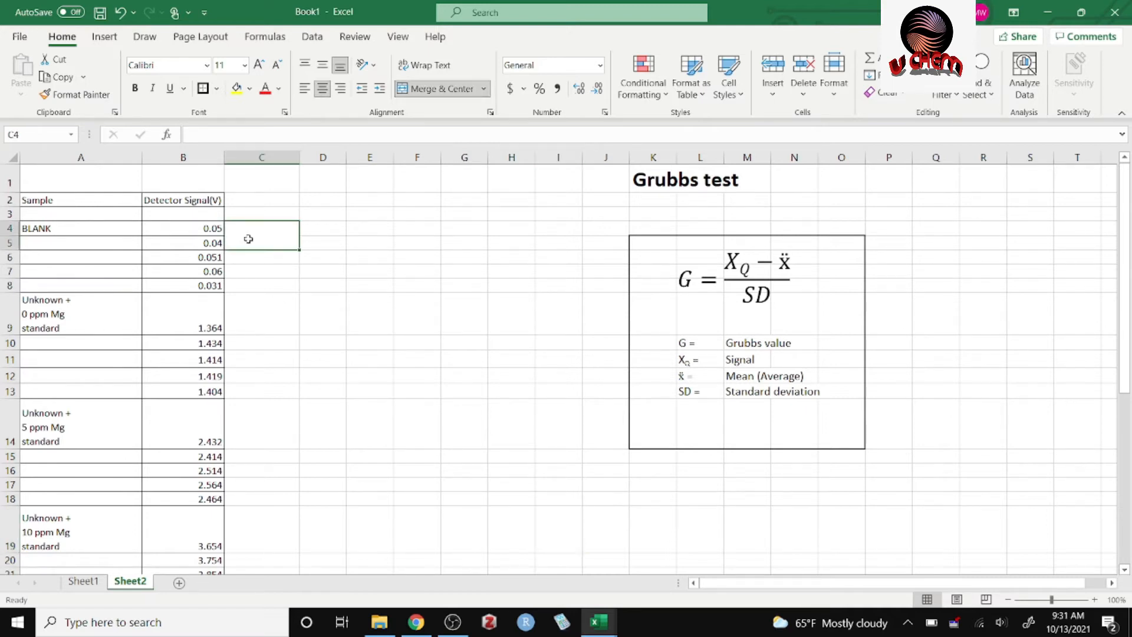
left_click(270, 203)
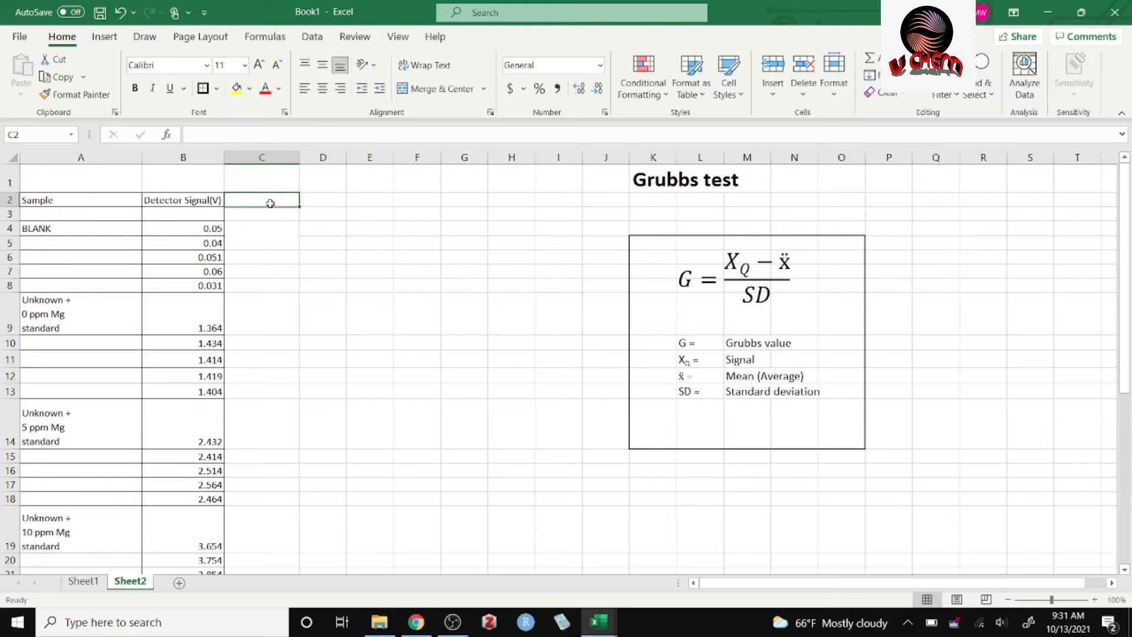
type("S")
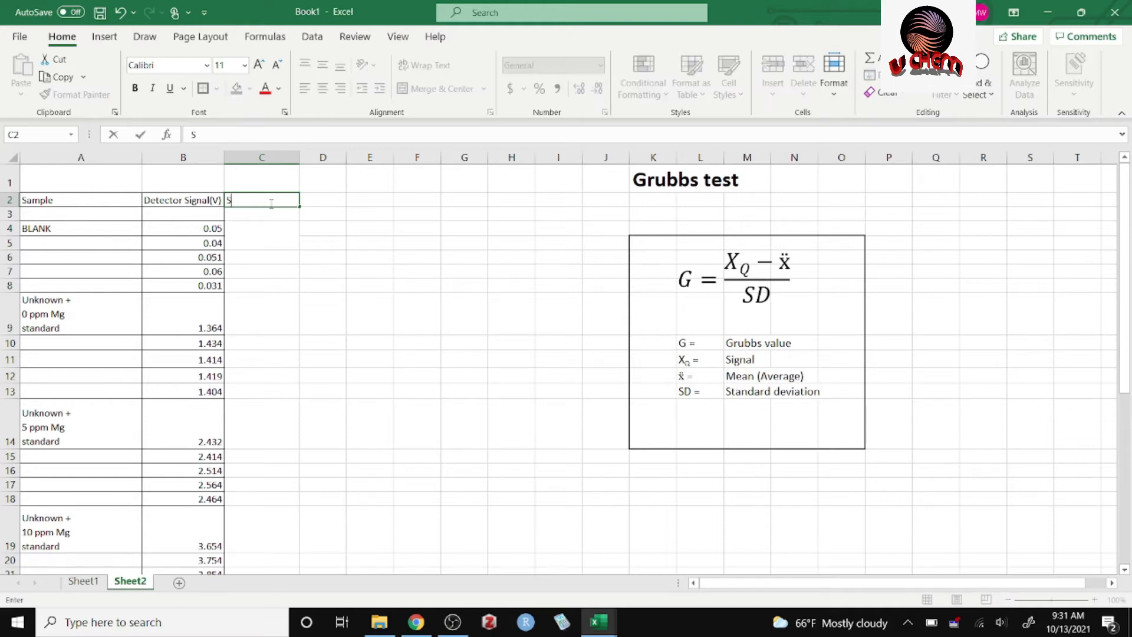
type("ubstracting Blank")
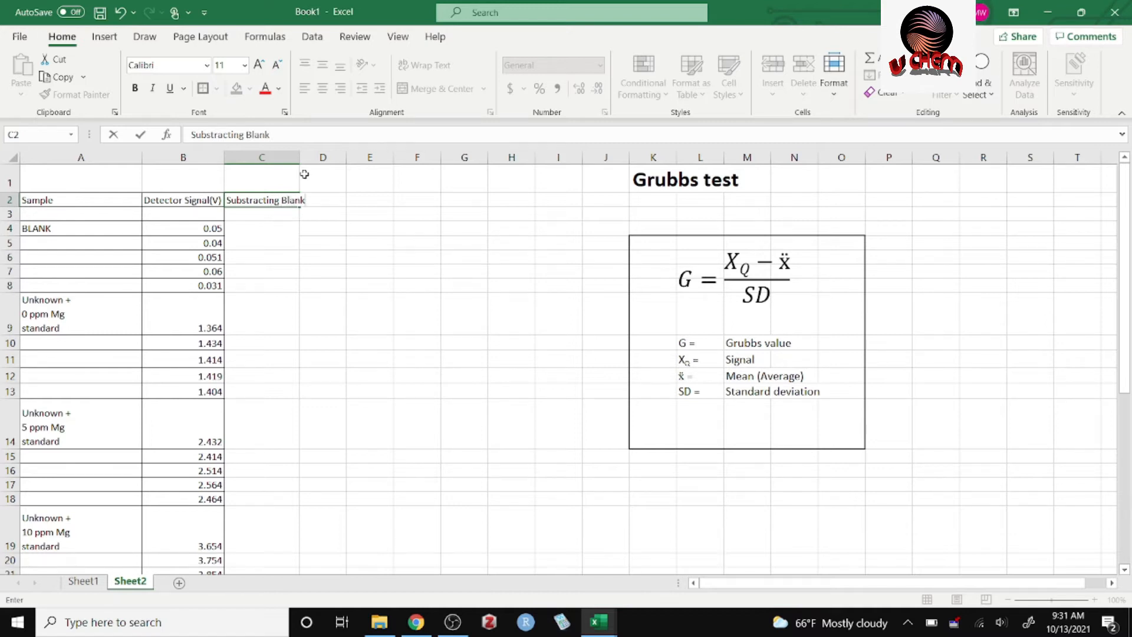
left_click(324, 214)
Widen column C so that its heading fits inside the column.
left_click_drag(289, 157, 300, 157)
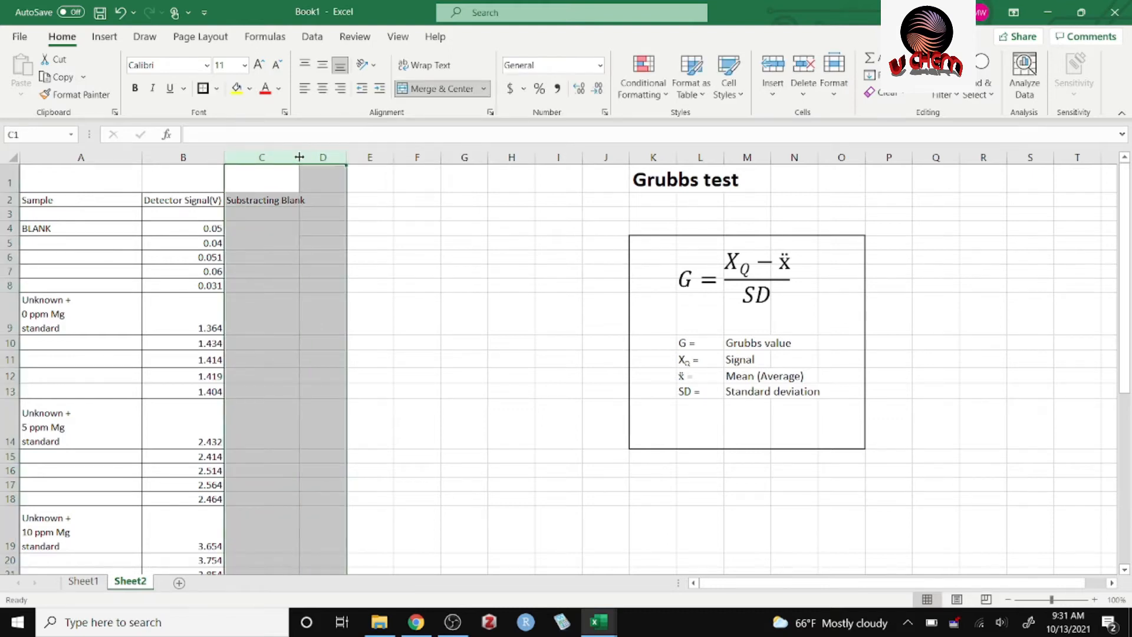
left_click(415, 213)
left_click_drag(299, 155, 317, 156)
Enter the label "Average of blanks" in the merged cell C4:C5.
left_click(260, 238)
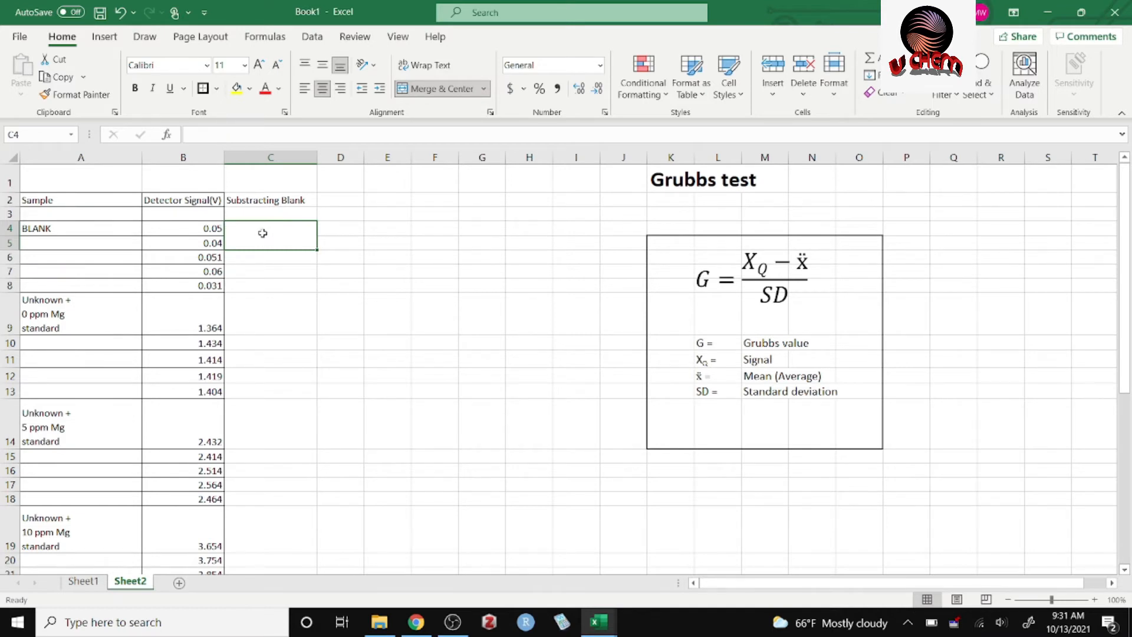
type("Averad")
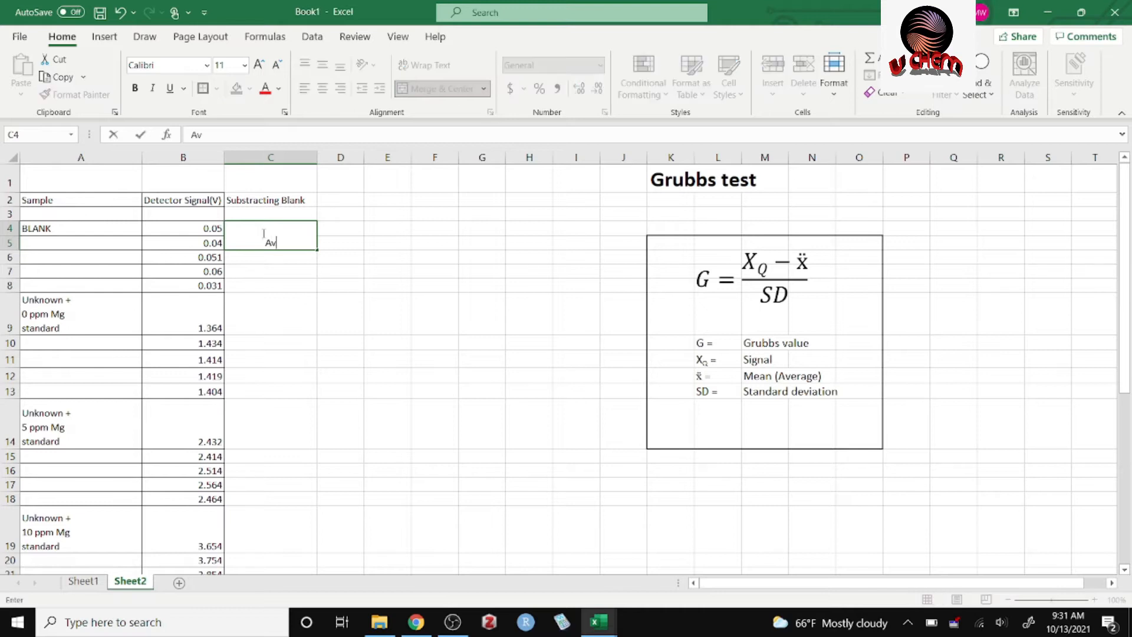
key("BackSpace")
type("ge of the bl")
key("BackSpace")
key("BackSpace")
key("BackSpace")
key("BackSpace")
key("BackSpace")
key("BackSpace")
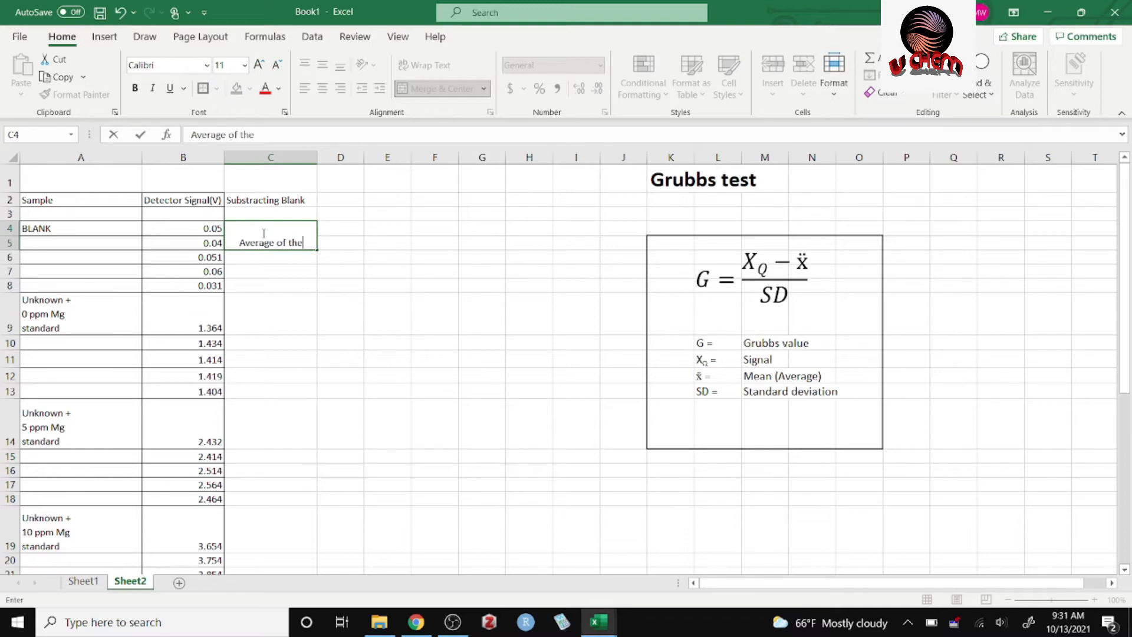
type("blanks")
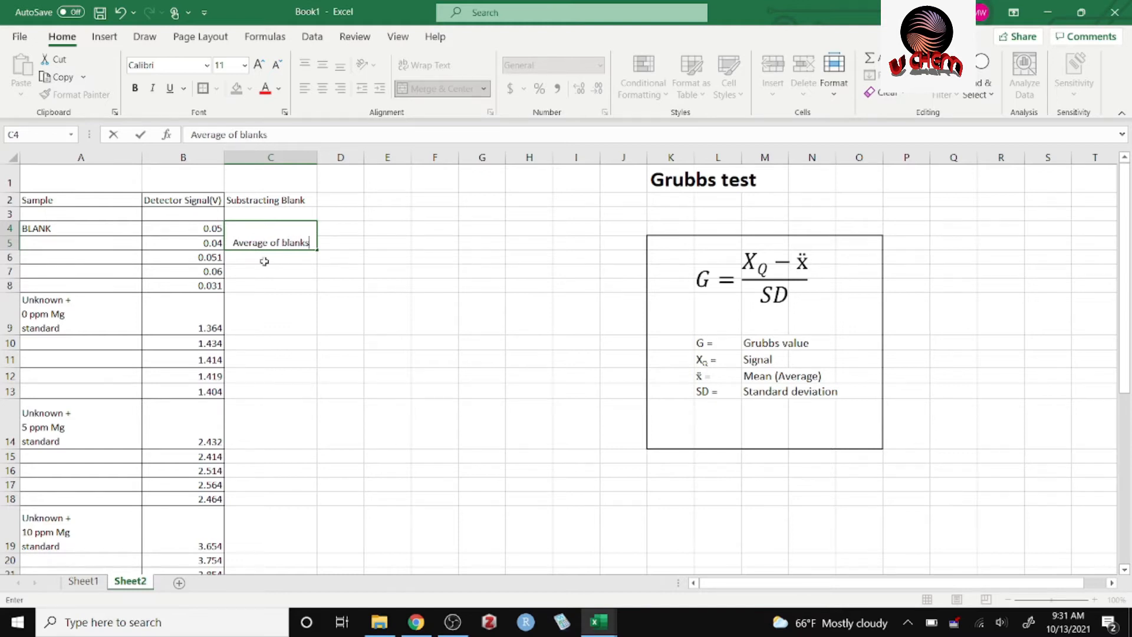
left_click(262, 260)
left_click(272, 244)
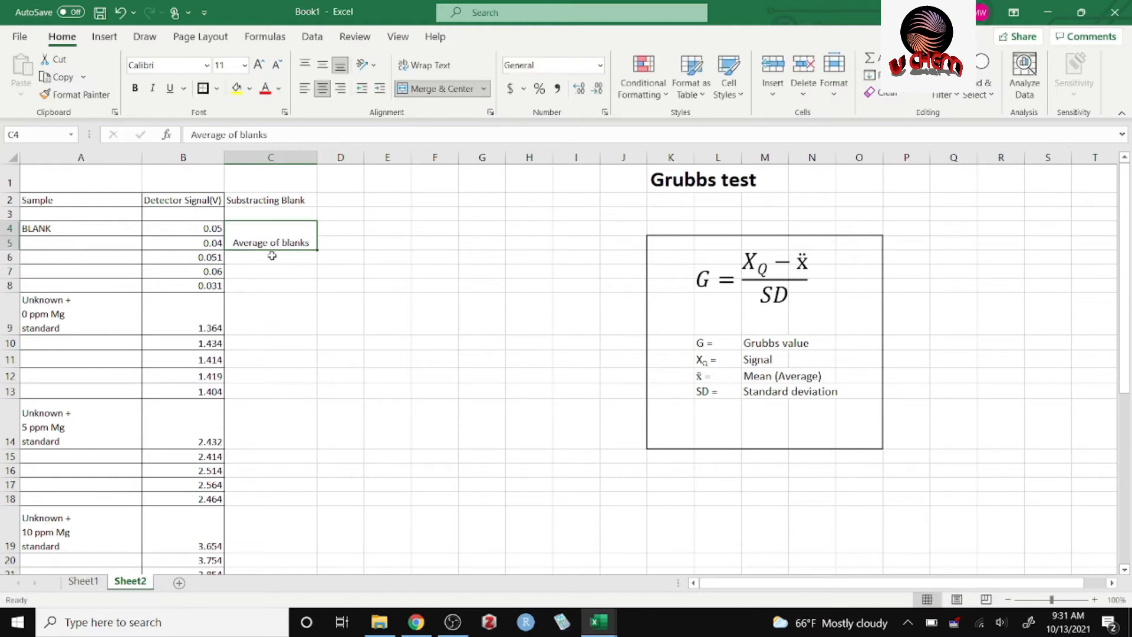
Calculate the average of the blank signals B4:B8 in cell C6 with the AVERAGE function and review the formula.
left_click(271, 263)
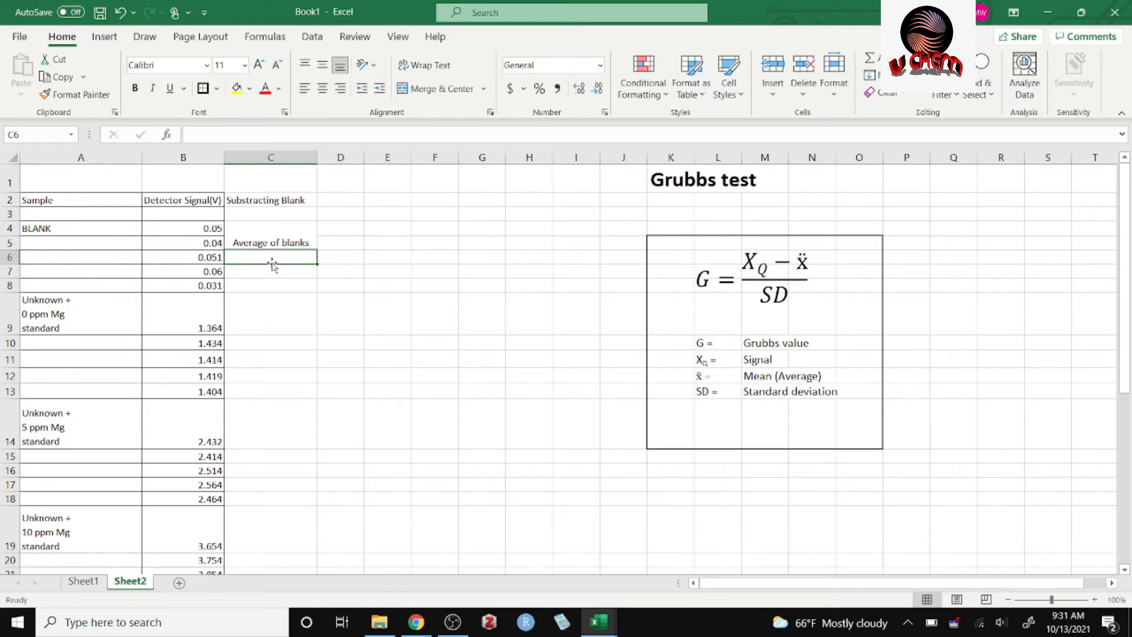
type("=")
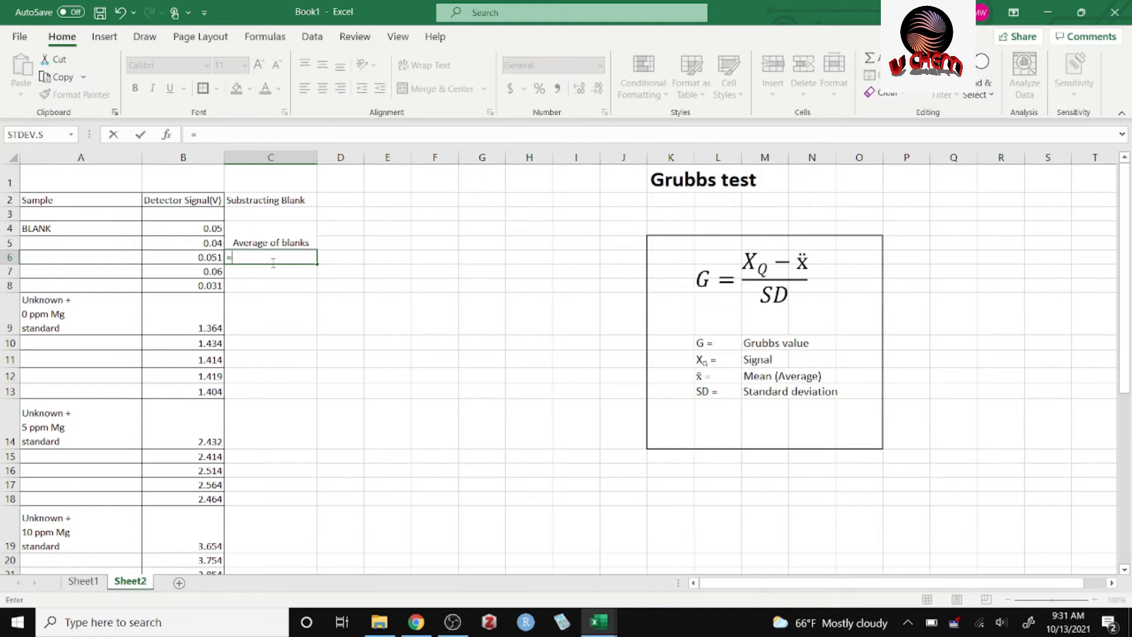
type("aver")
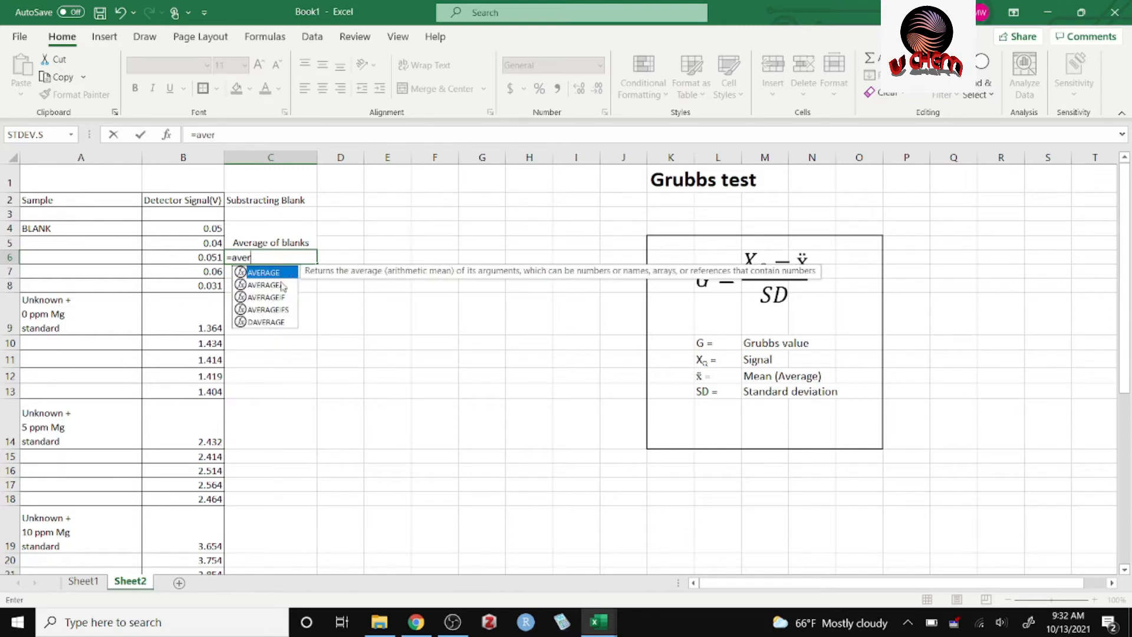
double_click(274, 273)
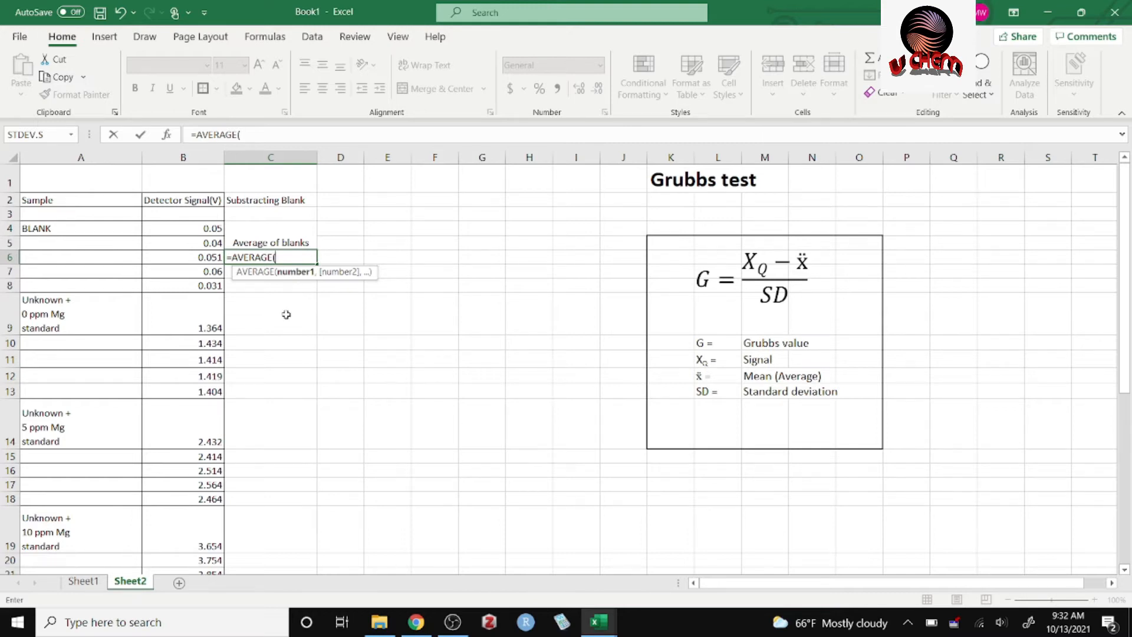
left_click_drag(212, 228, 208, 284)
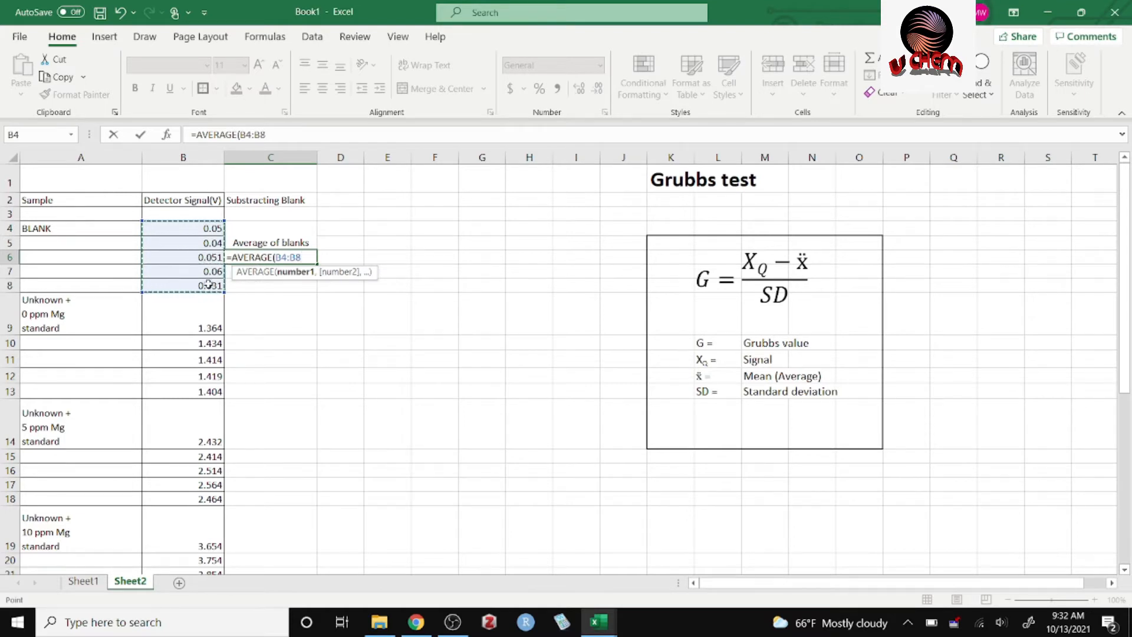
key("Return")
left_click(295, 258)
double_click(295, 258)
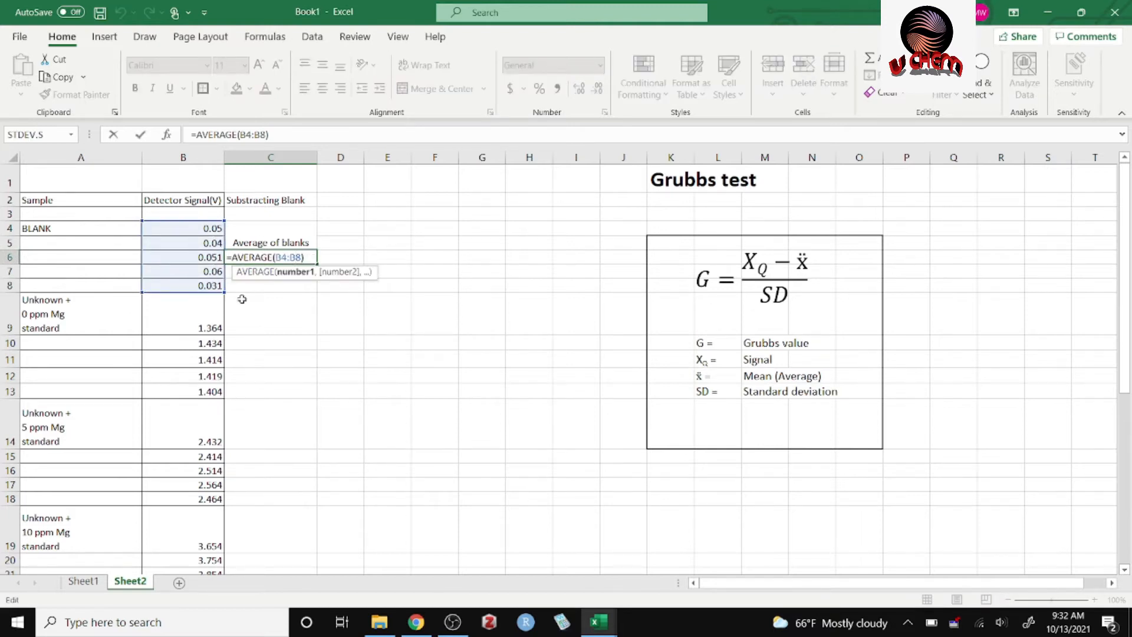
left_click(259, 303)
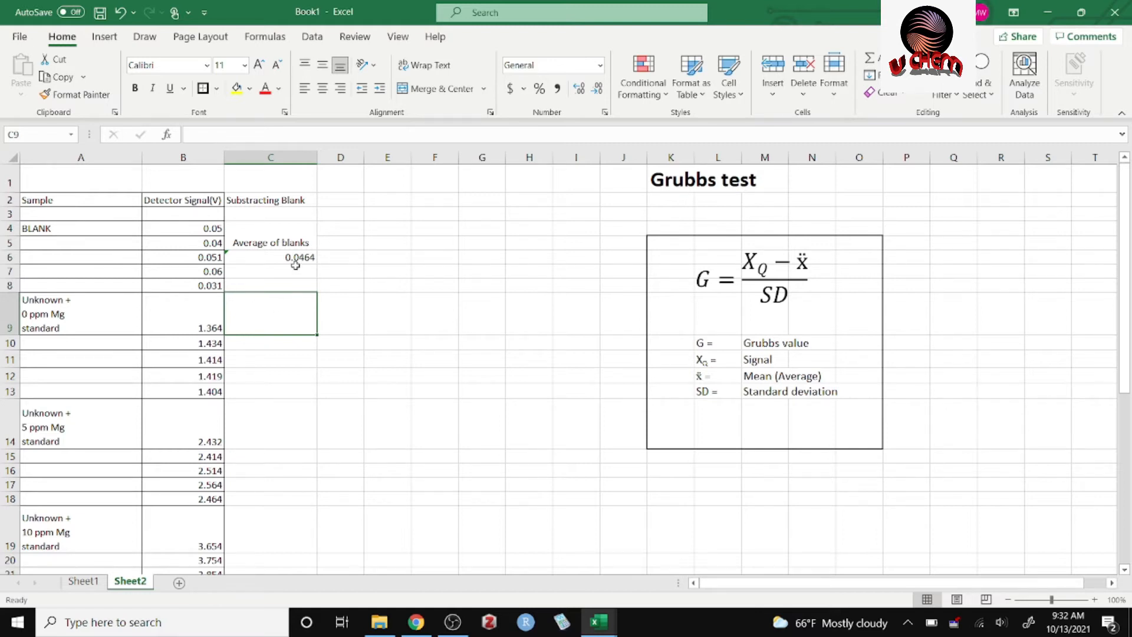
left_click(276, 344)
left_click(270, 334)
left_click(273, 341)
left_click(276, 360)
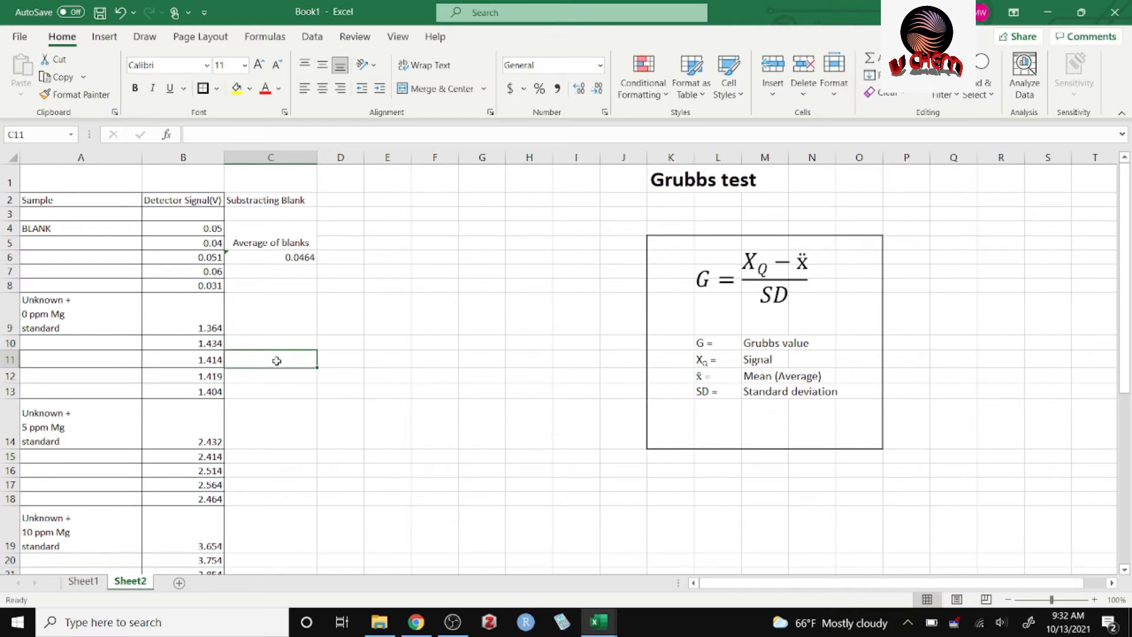
left_click(279, 375)
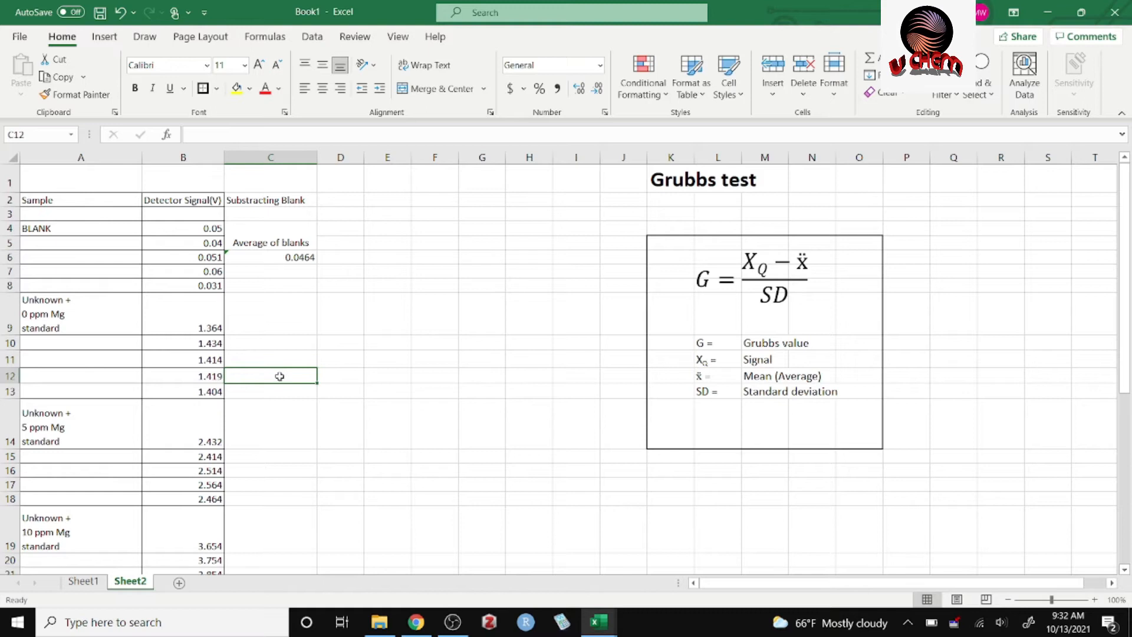
left_click(285, 393)
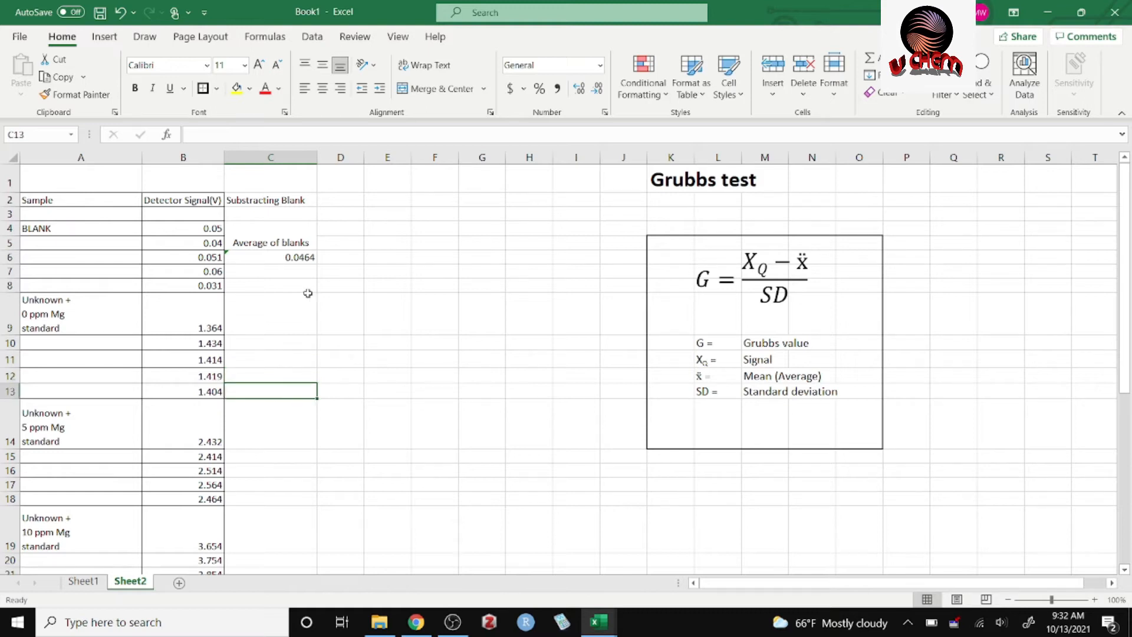
left_click(294, 257)
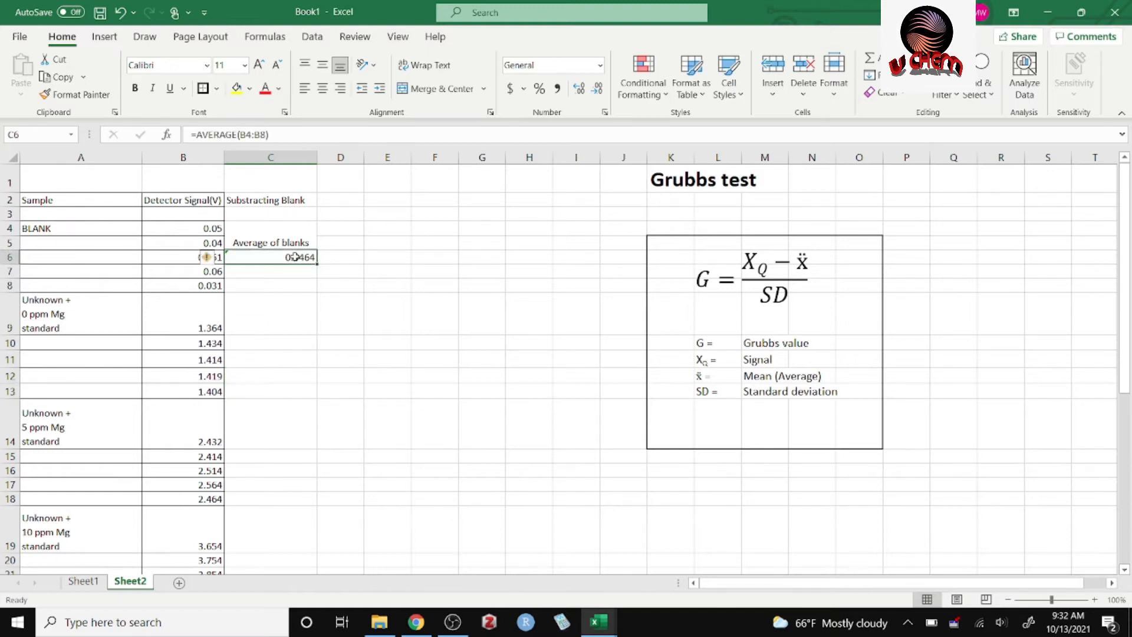
Enter the formula =B9-C6 in cell C9 to subtract the blank average from the first 0 ppm Mg signal.
left_click(270, 329)
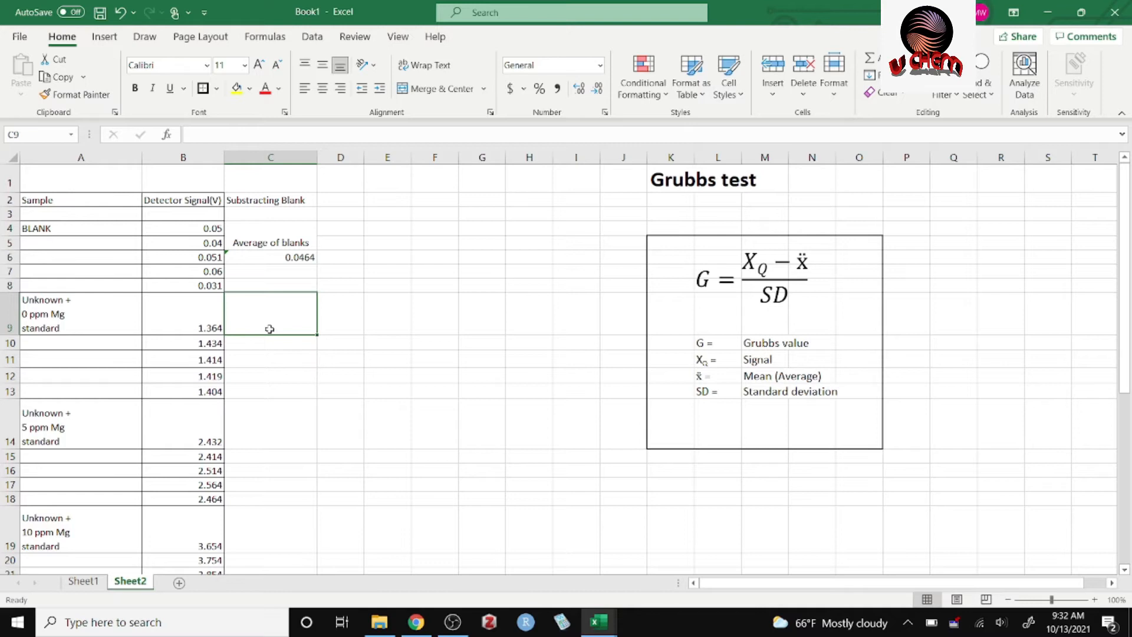
type("=")
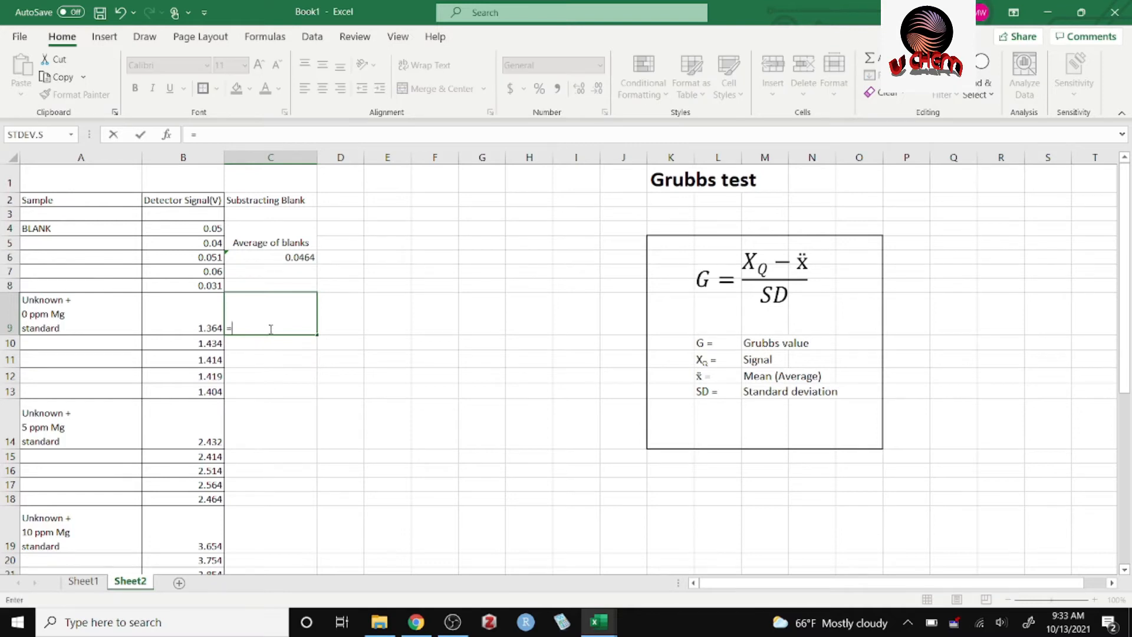
left_click(203, 329)
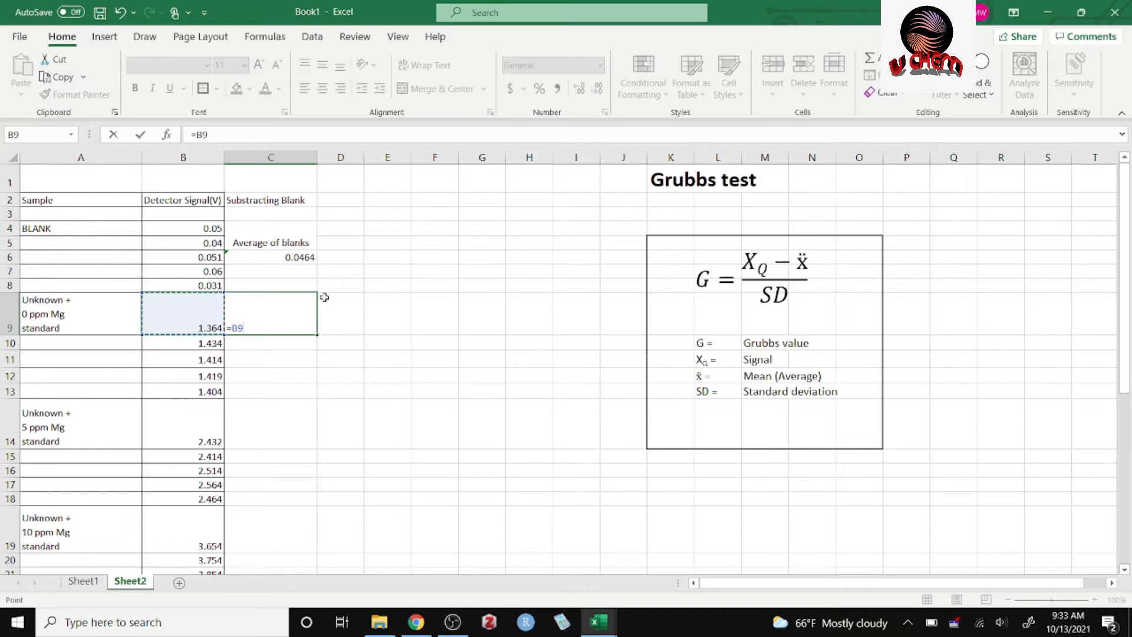
type("-")
left_click(302, 258)
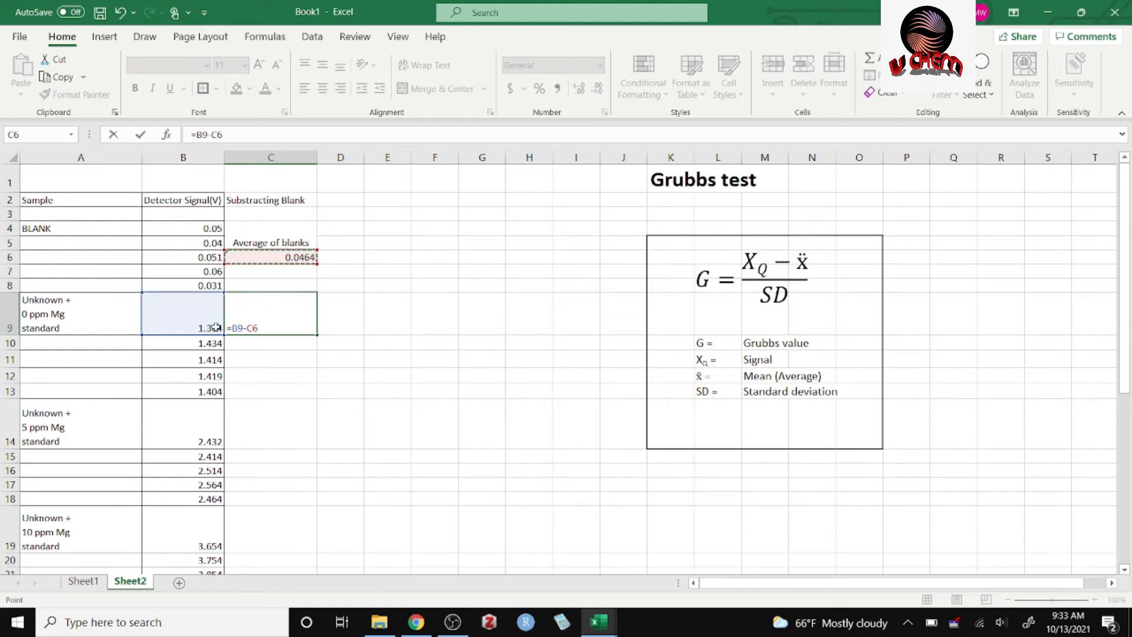
key("Return")
Make the blank average an absolute reference in C9, so that the formula reads =B9-$C$6.
double_click(300, 319)
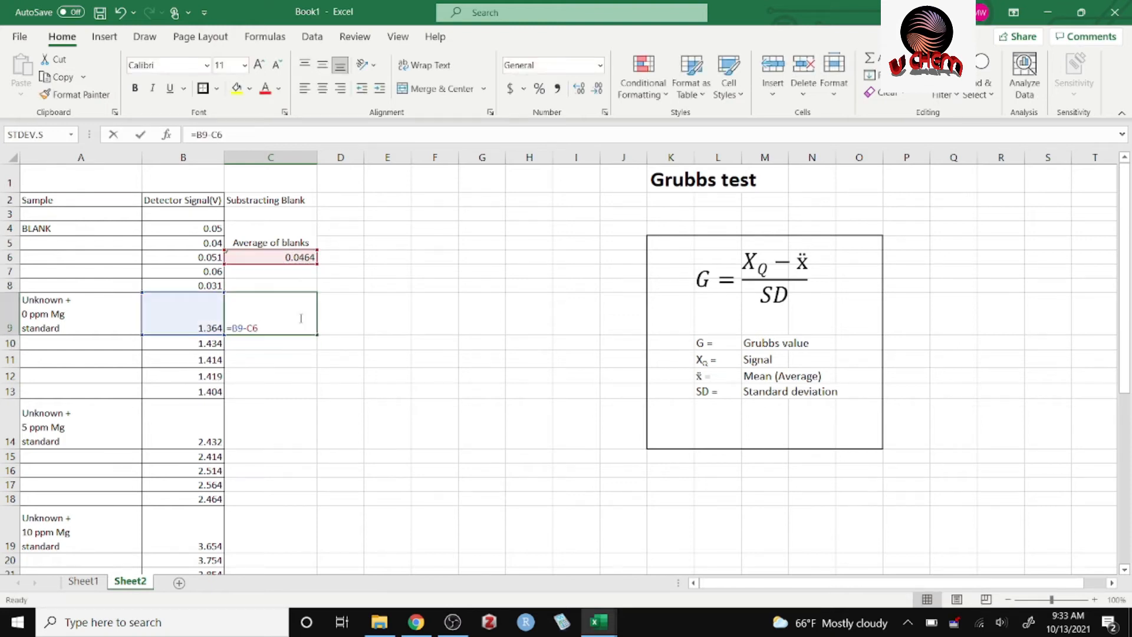
key("Return")
left_click(301, 323)
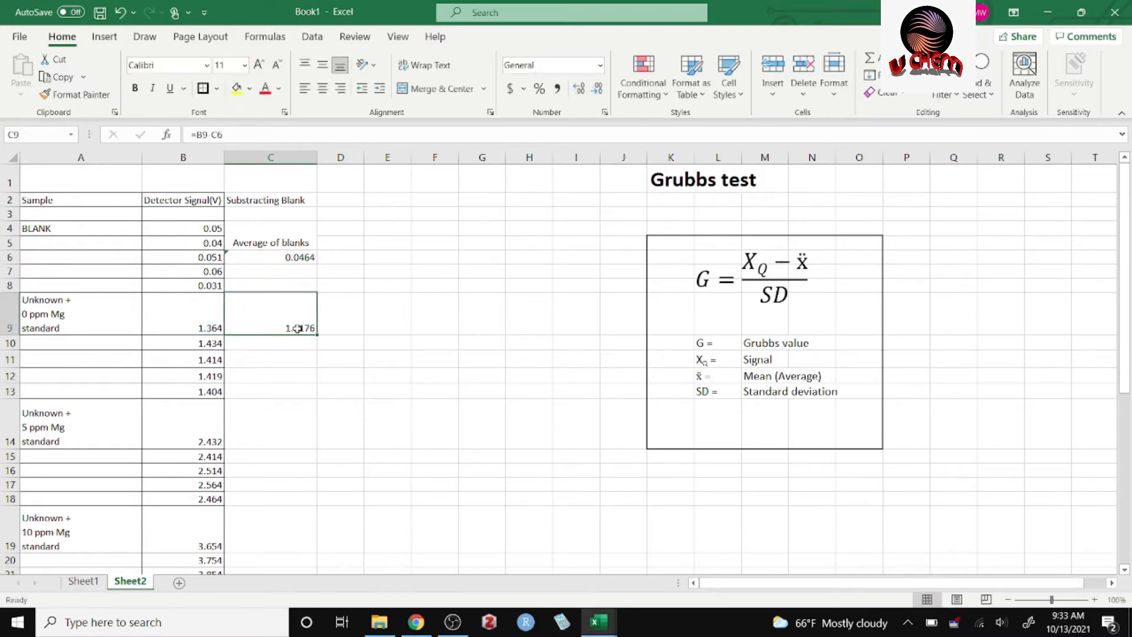
double_click(298, 329)
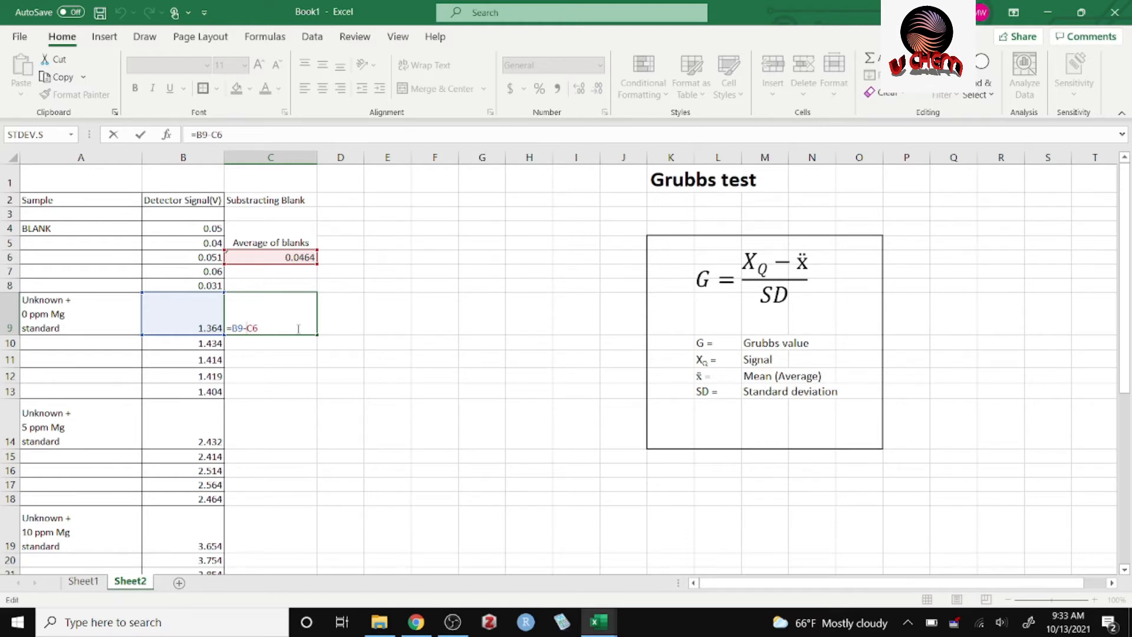
type("$C$")
key("Return")
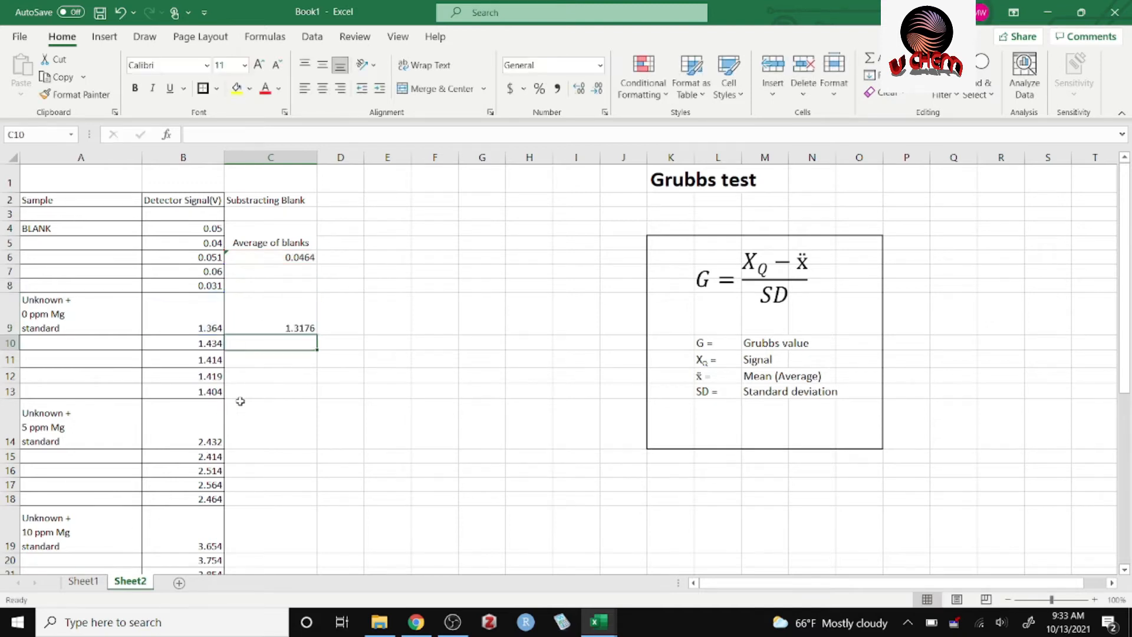
Fill the blank-subtraction formula from C9 down to C33 and inspect the copied formula in C16.
left_click(301, 326)
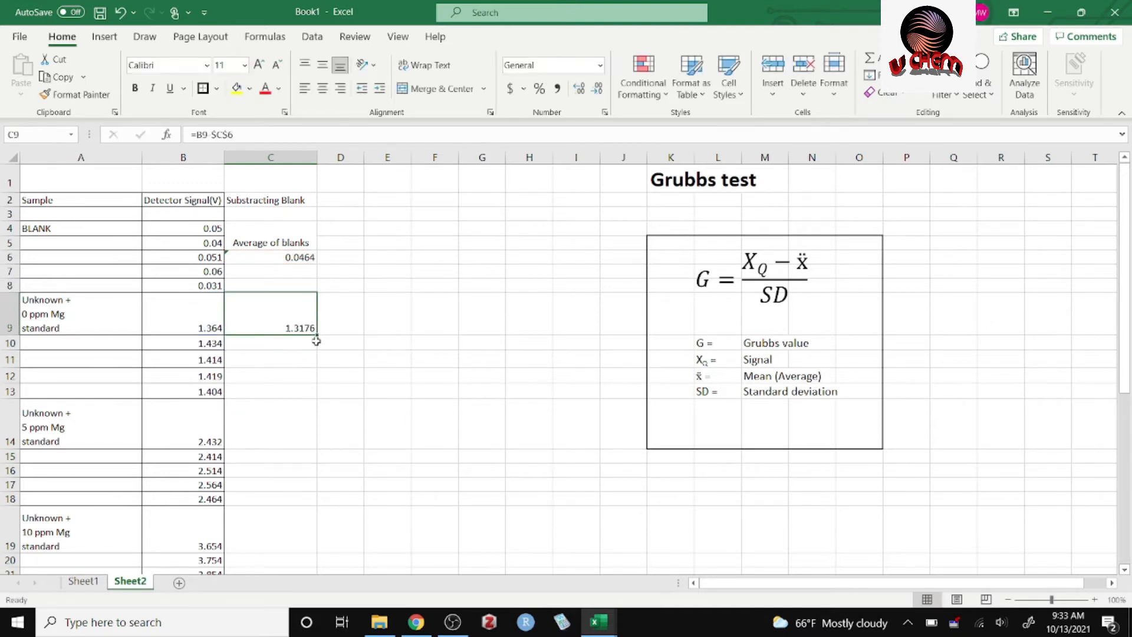
left_click_drag(316, 336, 307, 539)
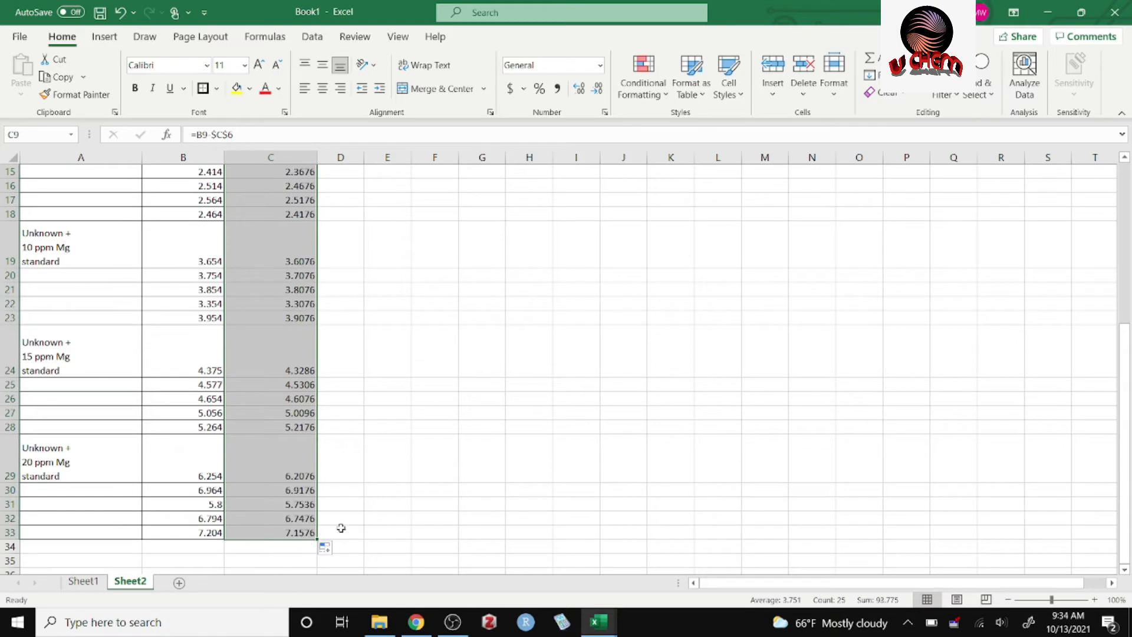
left_click_drag(1130, 462, 1126, 352)
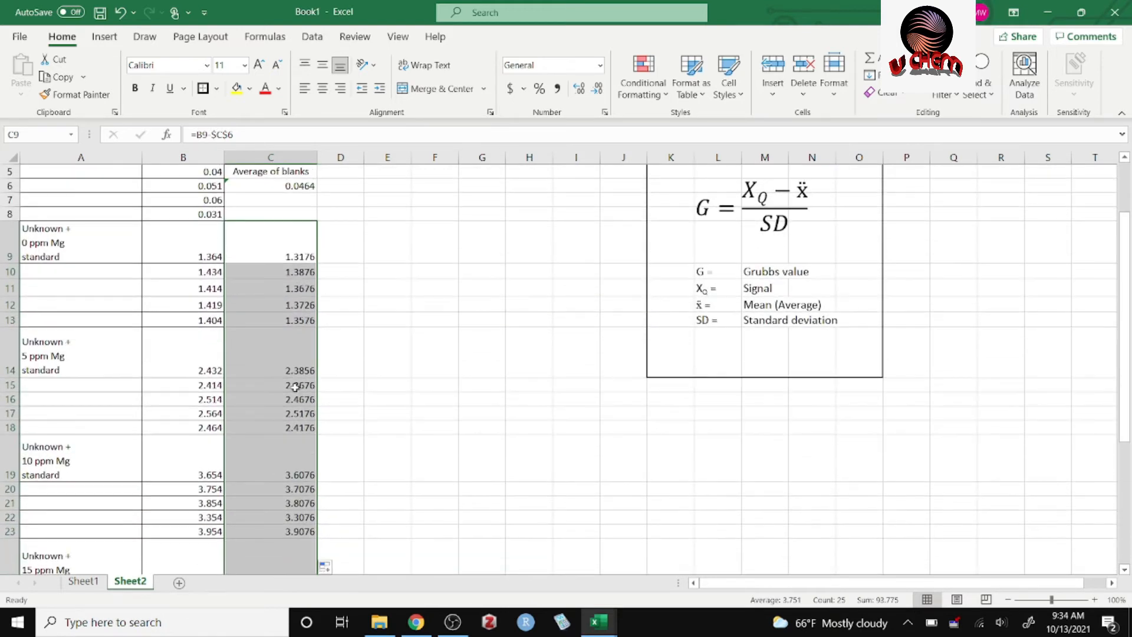
left_click(336, 402)
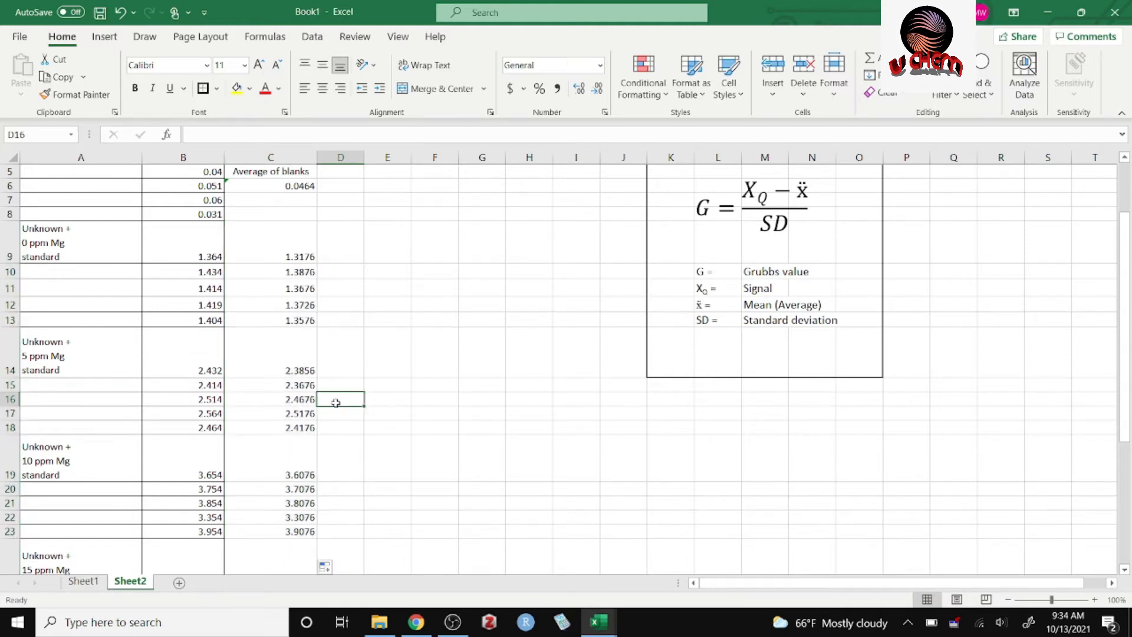
left_click(312, 399)
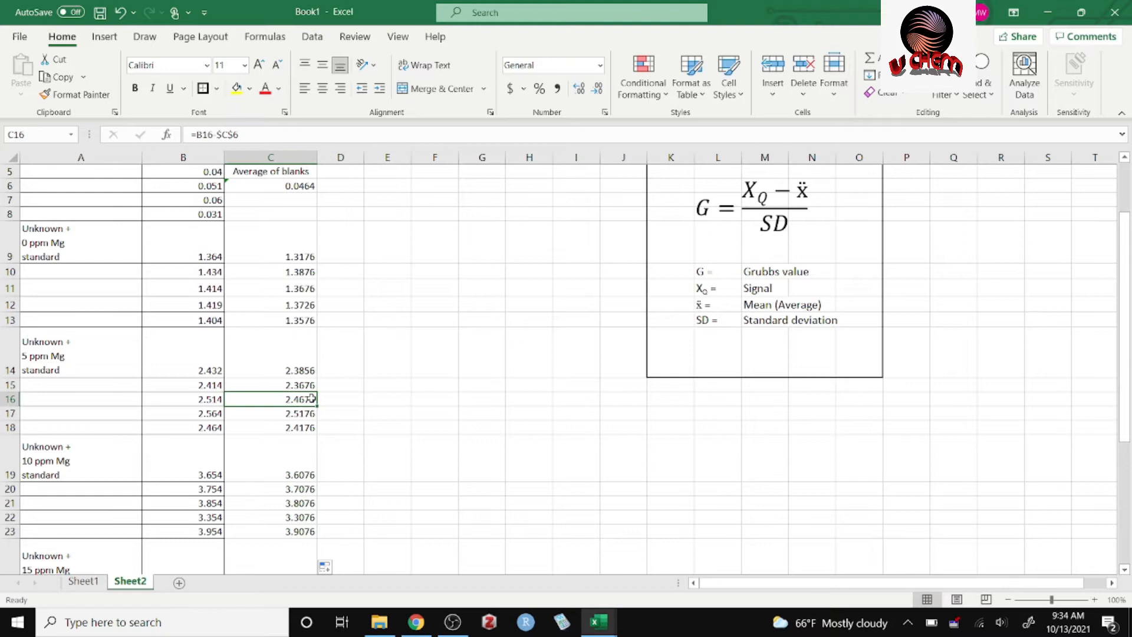
double_click(300, 400)
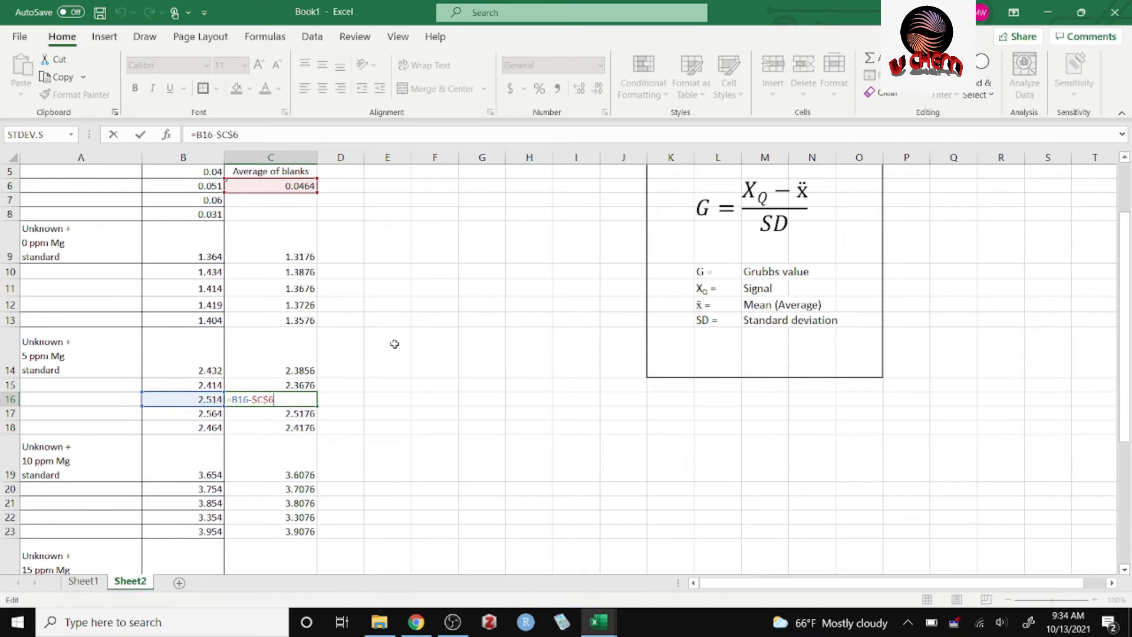
Close the C16 formula and apply outside borders to the blank-subtraction column, cells C2:C33.
key("Return")
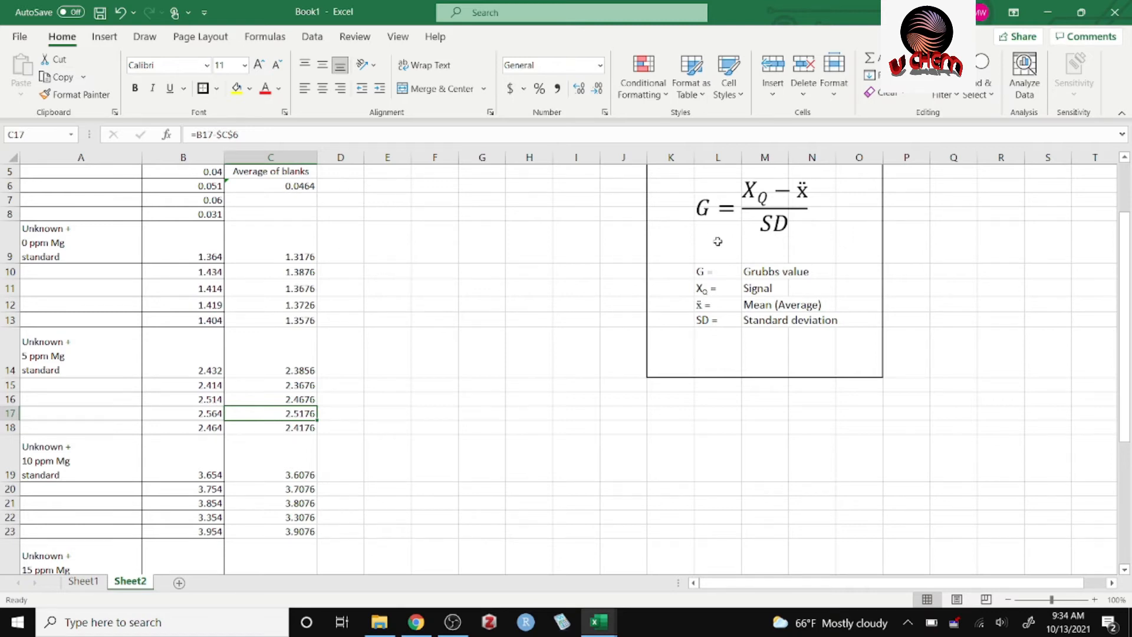
left_click_drag(1124, 360, 1100, 295)
left_click_drag(306, 202, 243, 533)
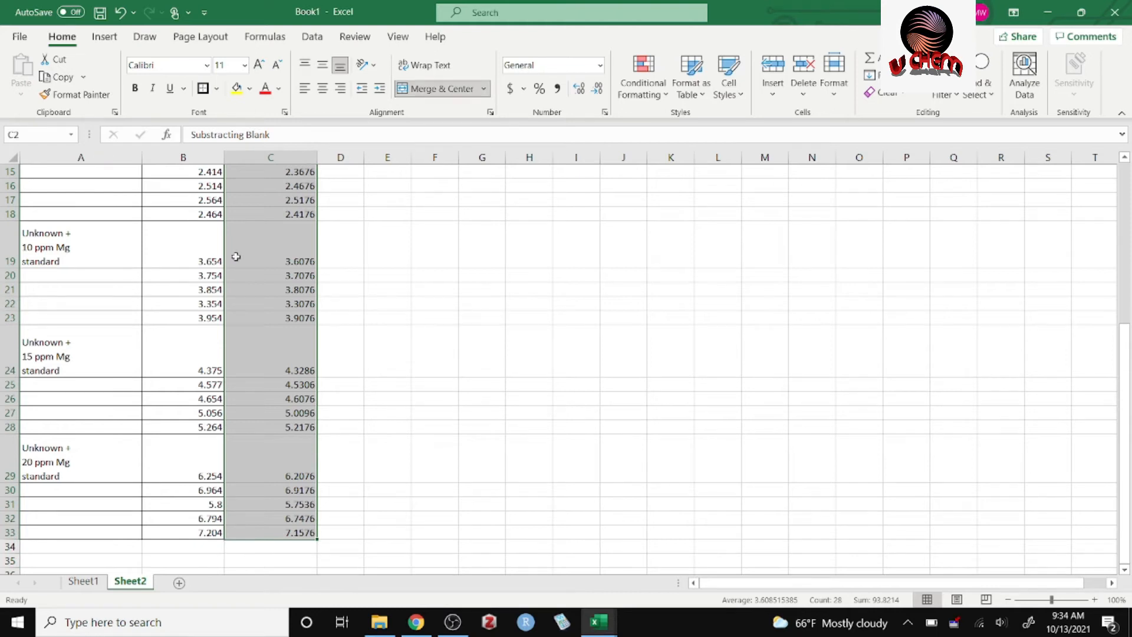
left_click(217, 88)
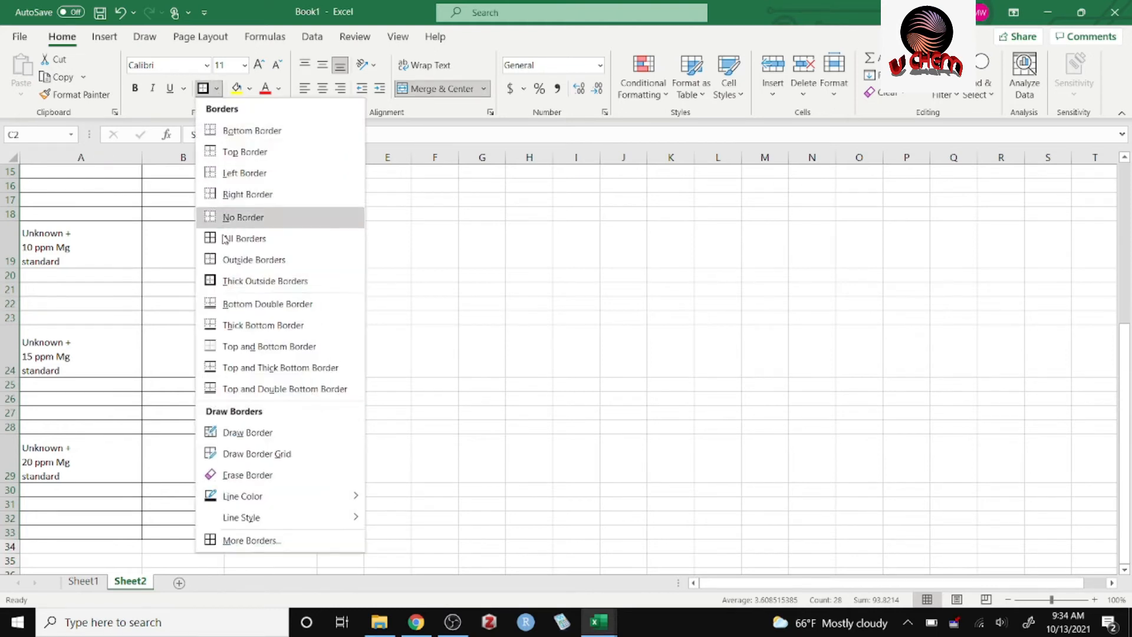
left_click(229, 261)
scroll(232, 253, "up", 5)
left_click(455, 318)
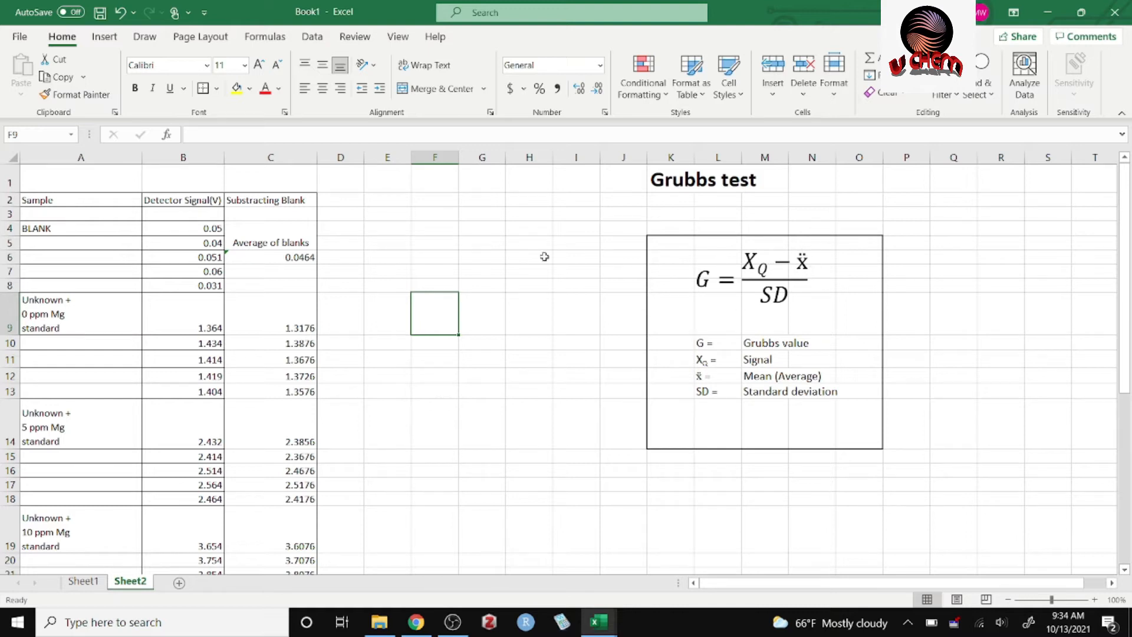
Enter the label "Average =" in cell E10 beside the 0 ppm Mg signals.
left_click_drag(390, 324, 388, 352)
left_click(387, 355)
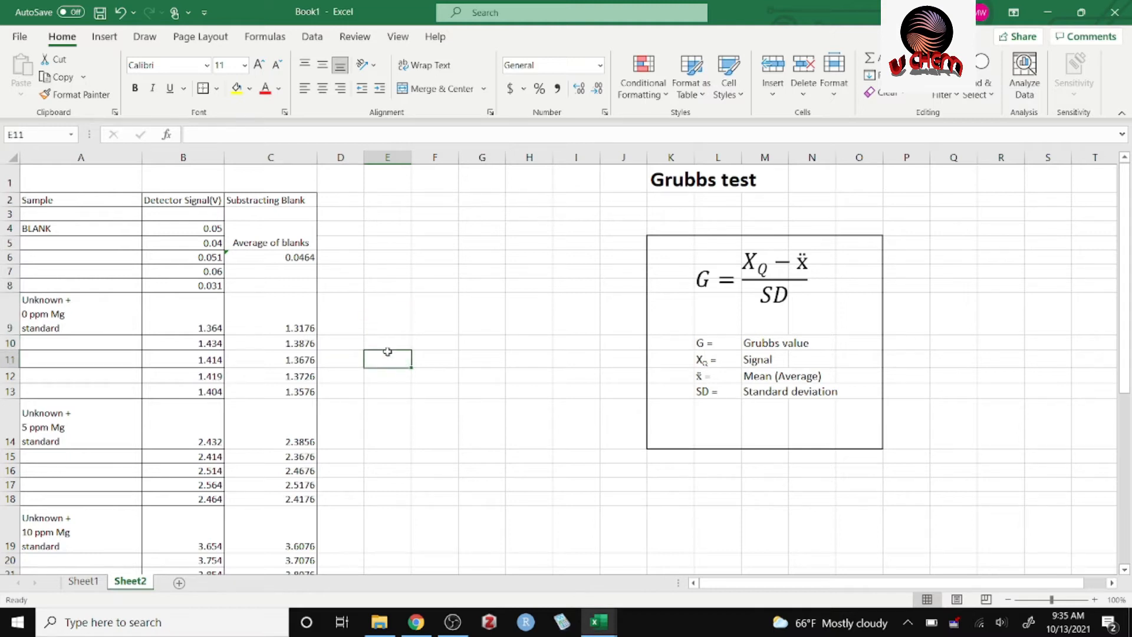
left_click(392, 346)
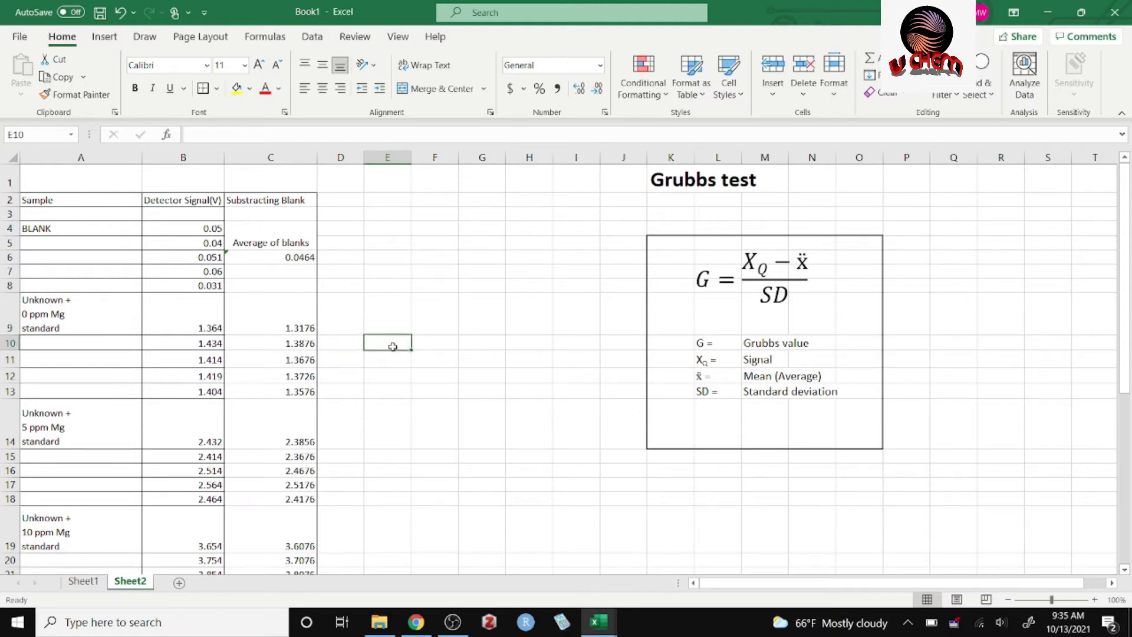
type("Average =")
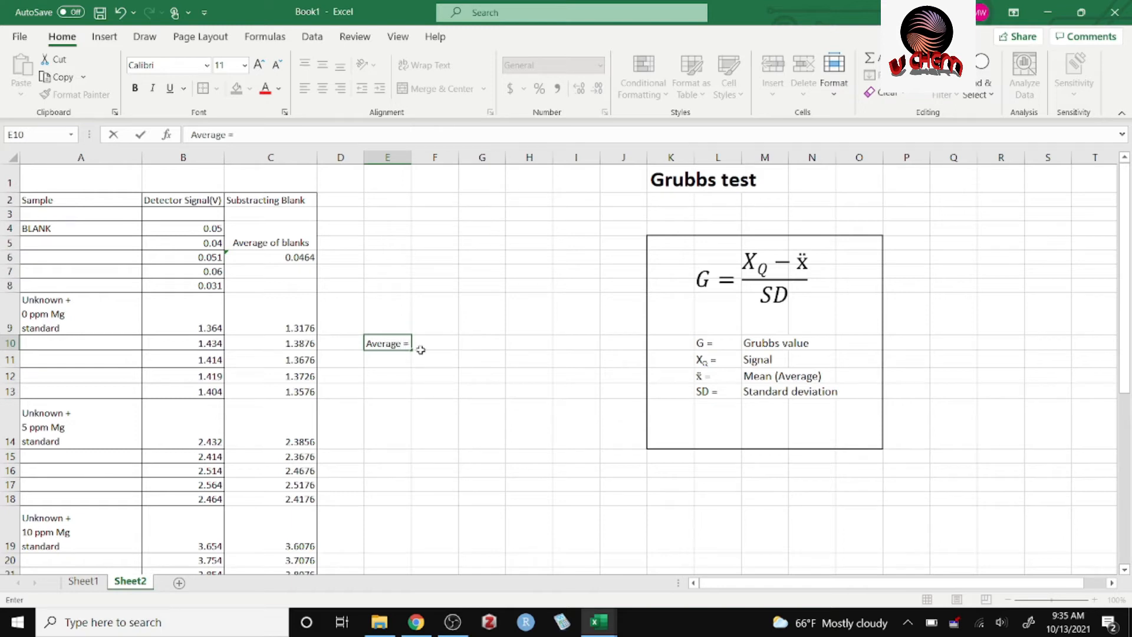
Calculate the average of the blank-corrected 0 ppm Mg signals C9:C13 in cell F10 with the AVERAGE function.
left_click(422, 349)
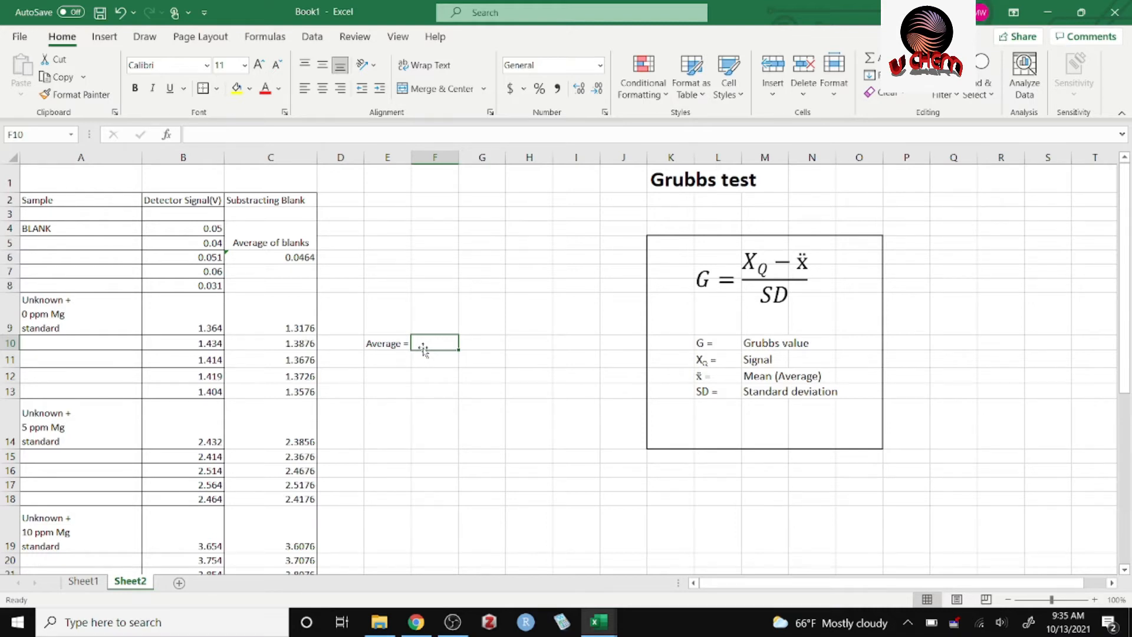
type("=")
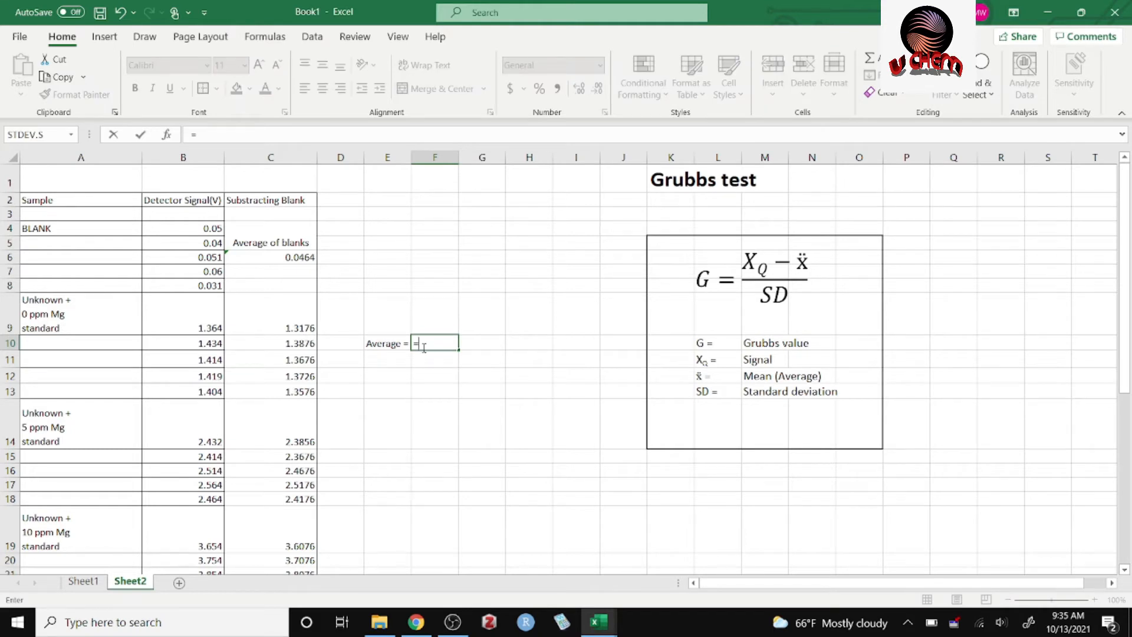
type("ave")
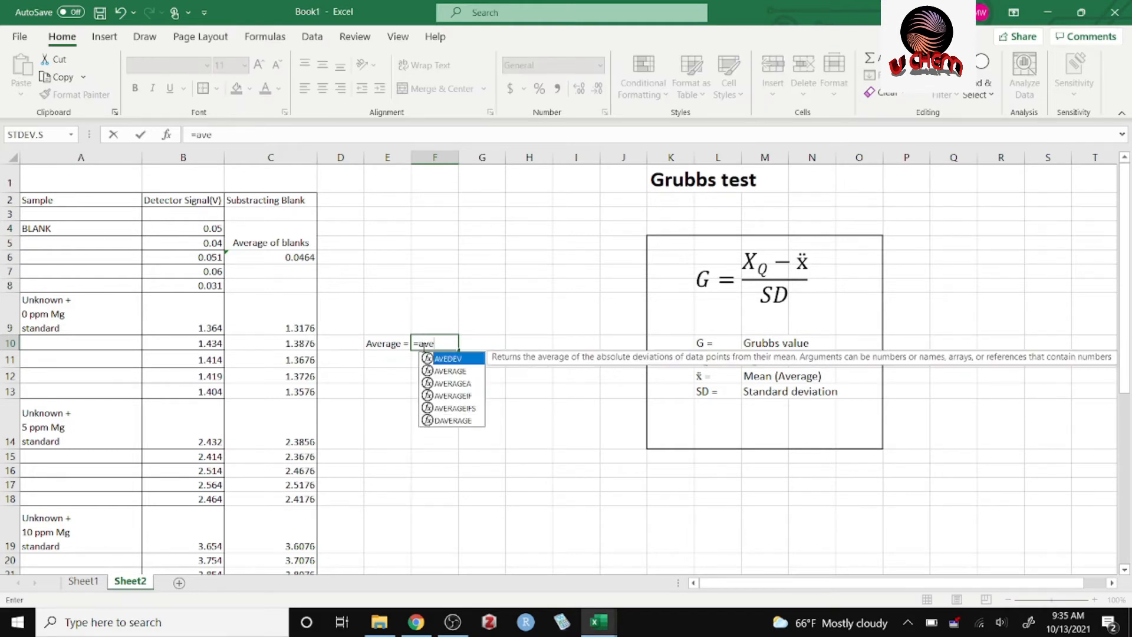
double_click(454, 370)
left_click_drag(306, 326, 310, 393)
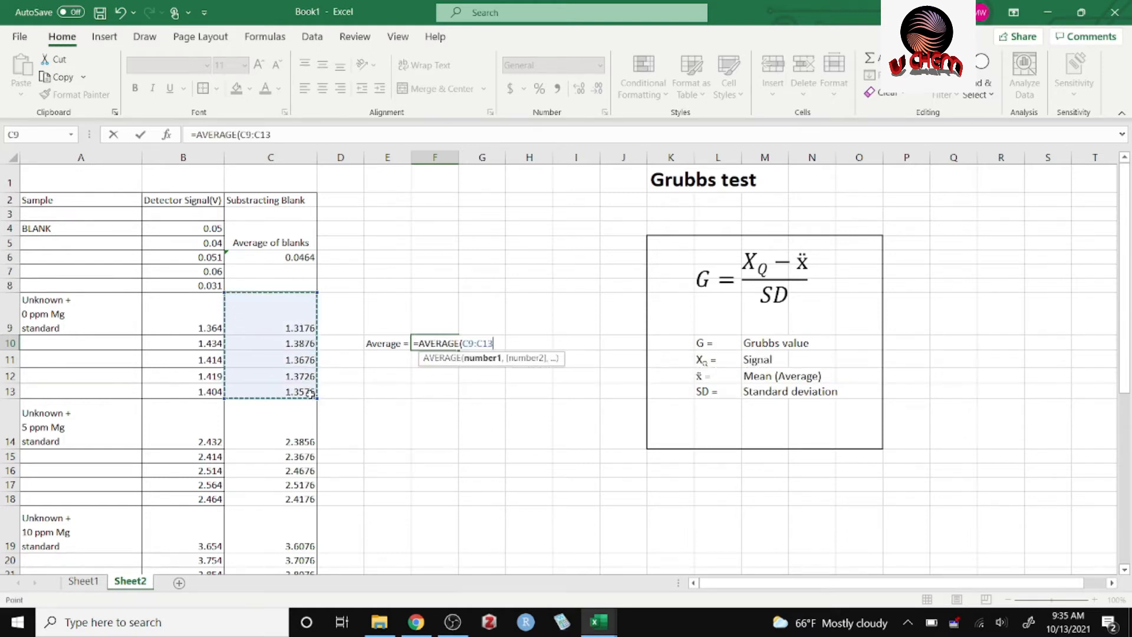
key("Return")
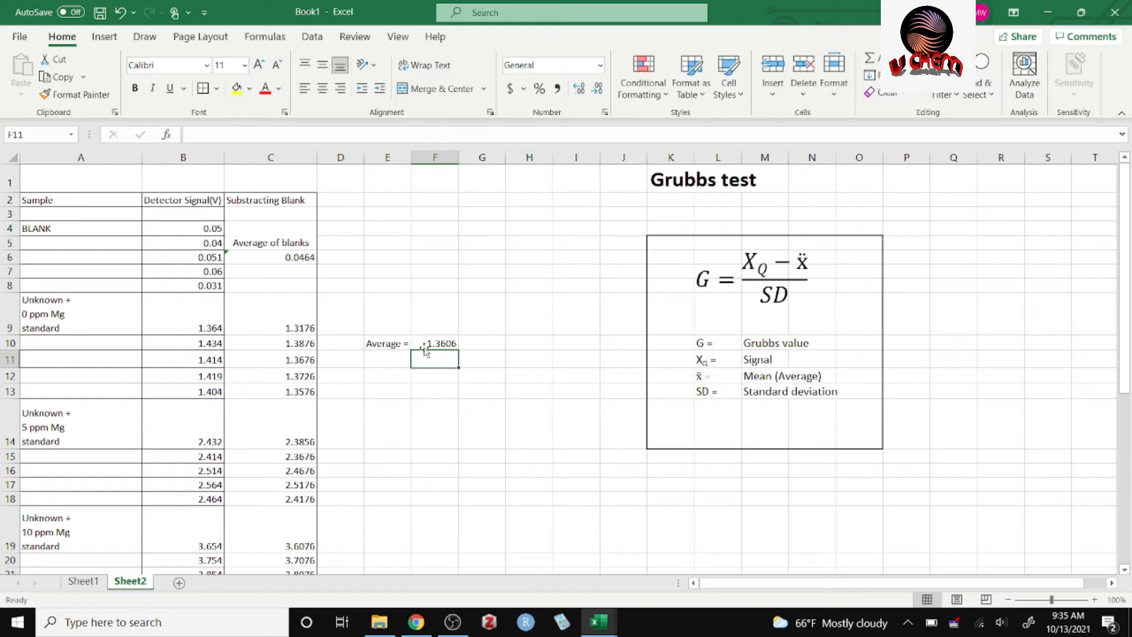
Copy the "Average =" label from E10 to E15 for the 5 ppm Mg group.
left_click(393, 344)
key("ctrl+c")
left_click(397, 458)
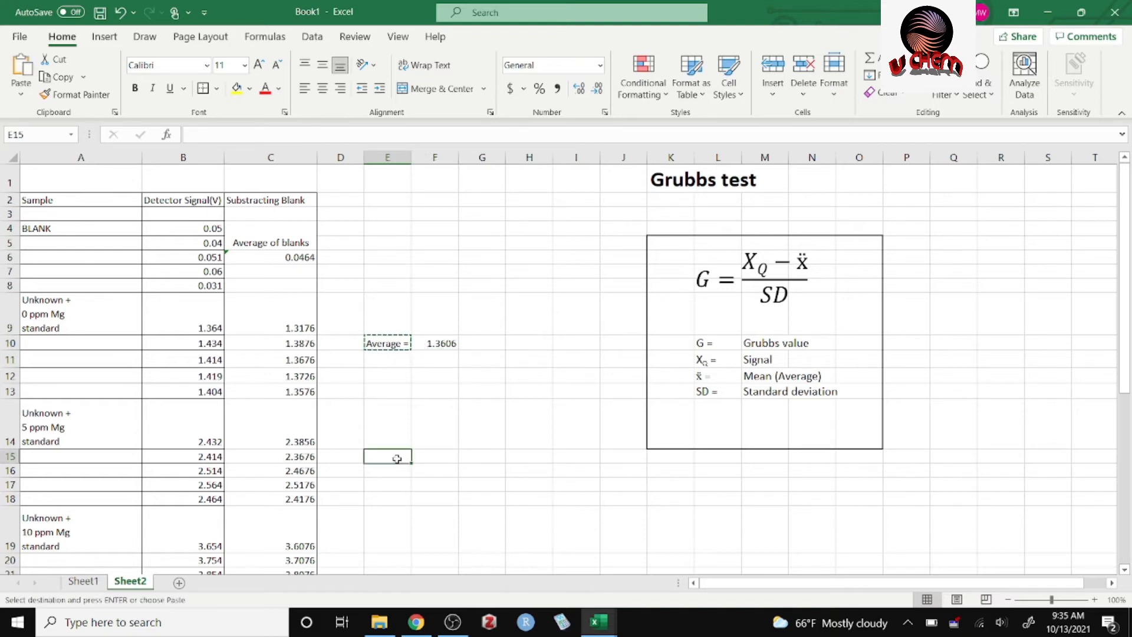
type("v")
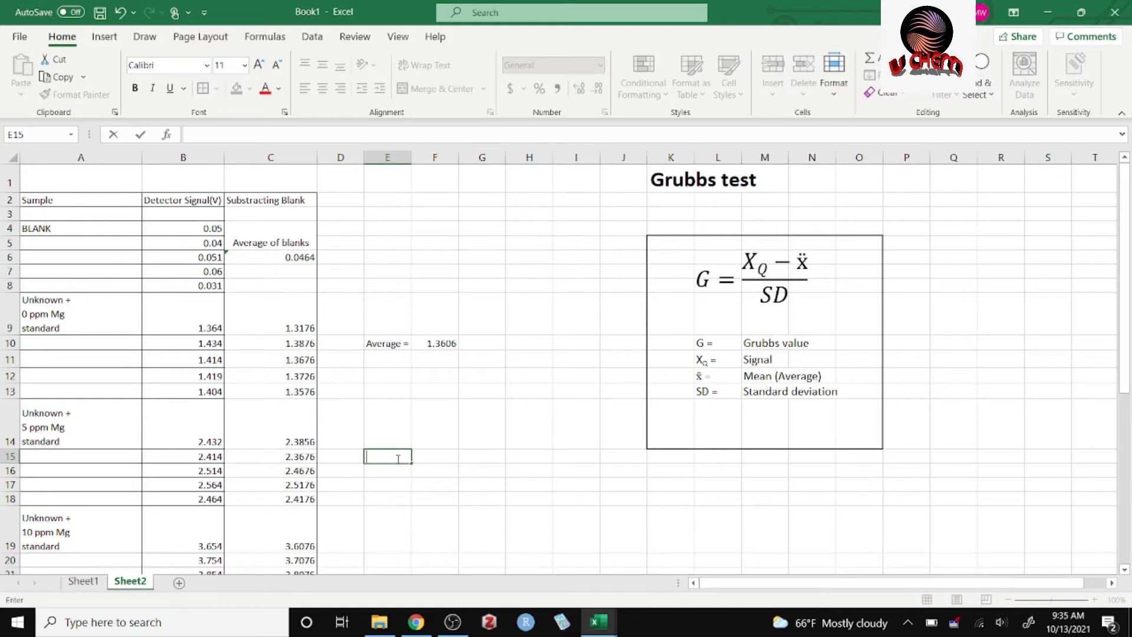
left_click(393, 348)
key("ctrl+c")
left_click(390, 461)
key("ctrl+v")
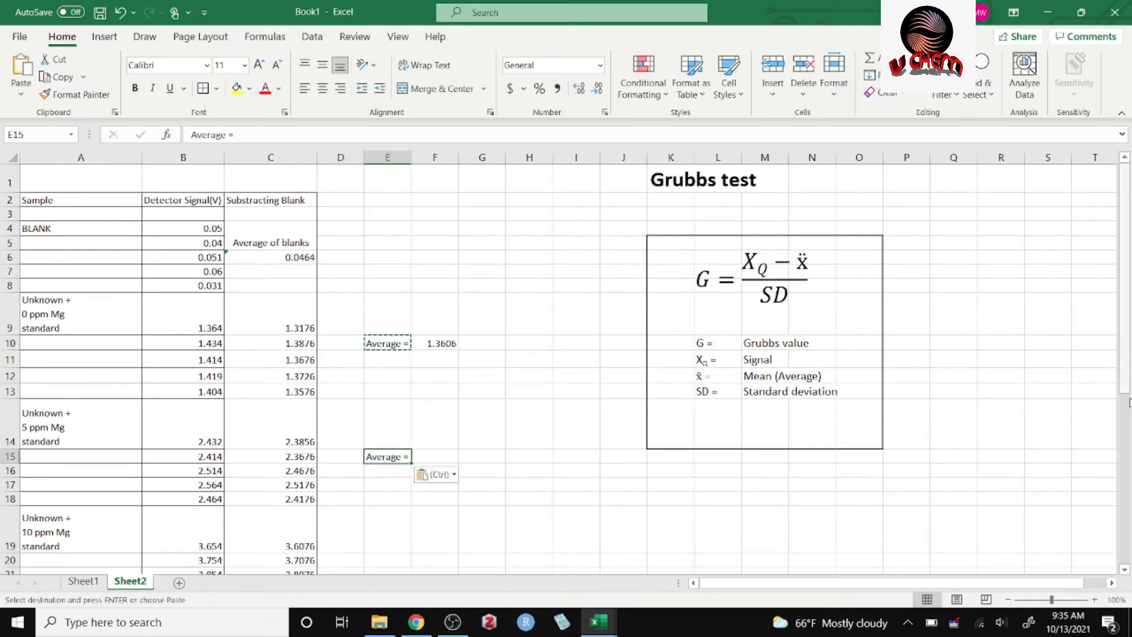
Paste the "Average =" label into E20, E26 and E30, and move the E26 label up to E25.
left_click_drag(1126, 378, 1126, 511)
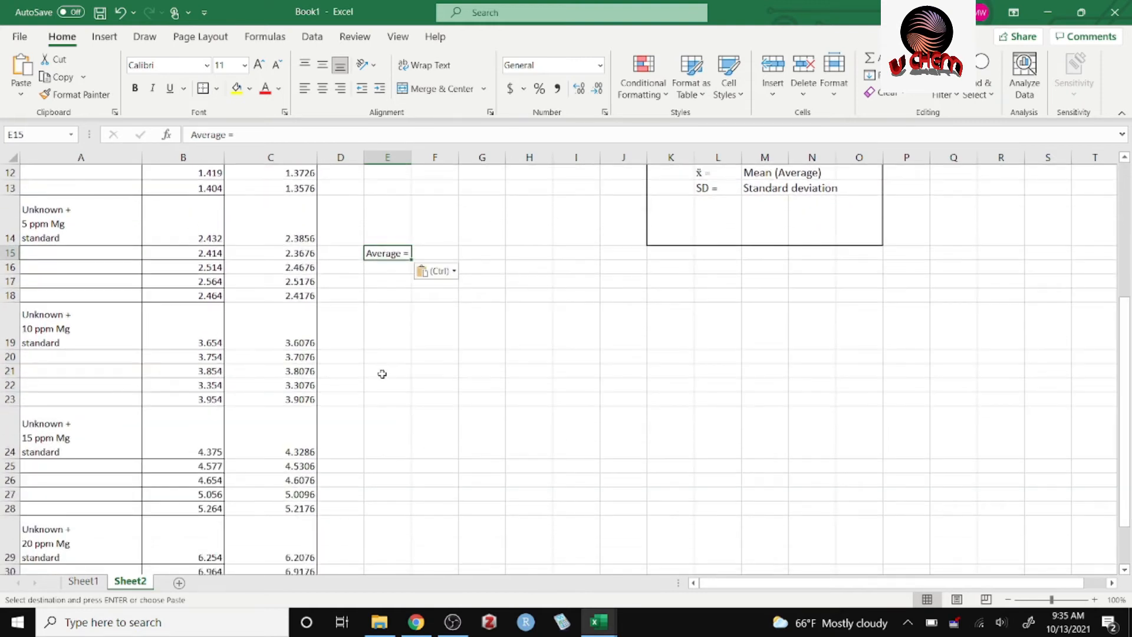
left_click(391, 358)
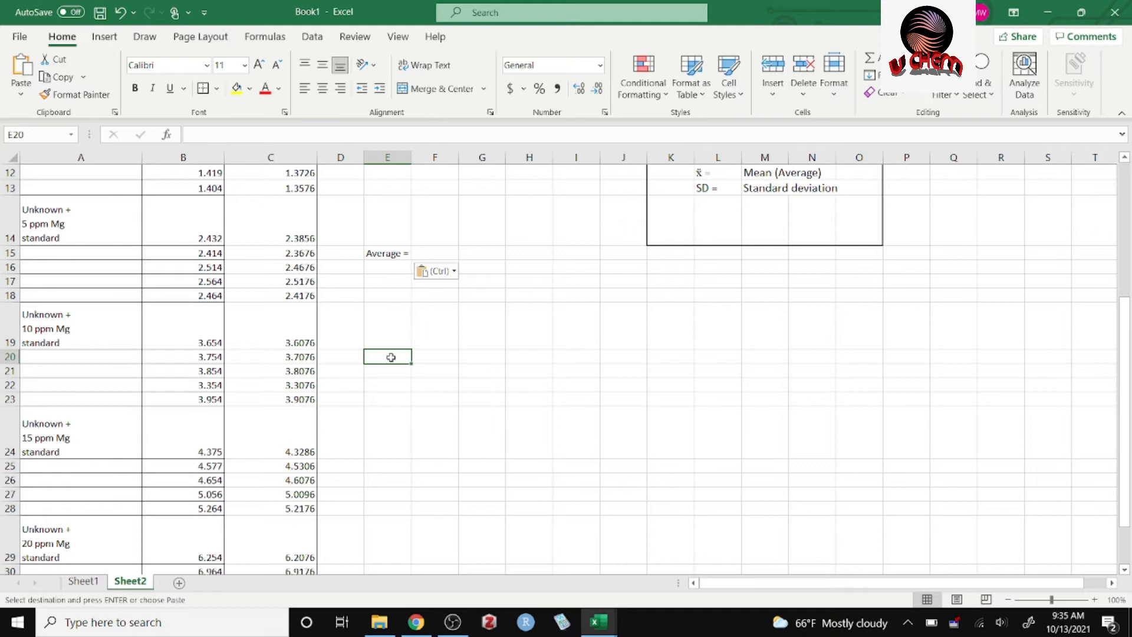
key("ctrl+v")
left_click(387, 482)
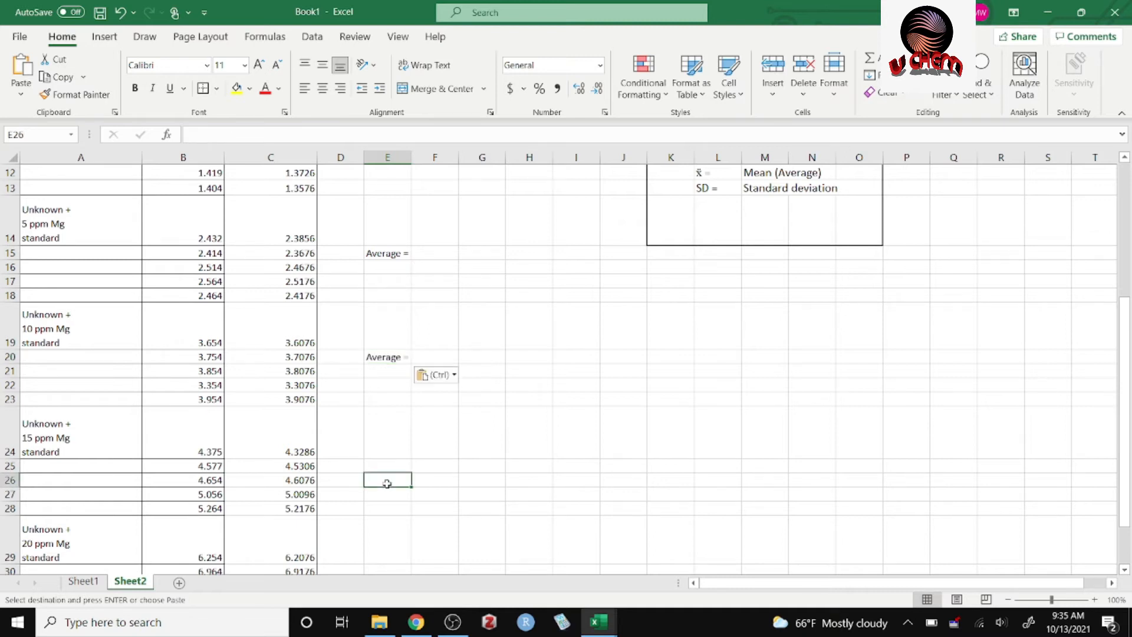
key("ctrl+v")
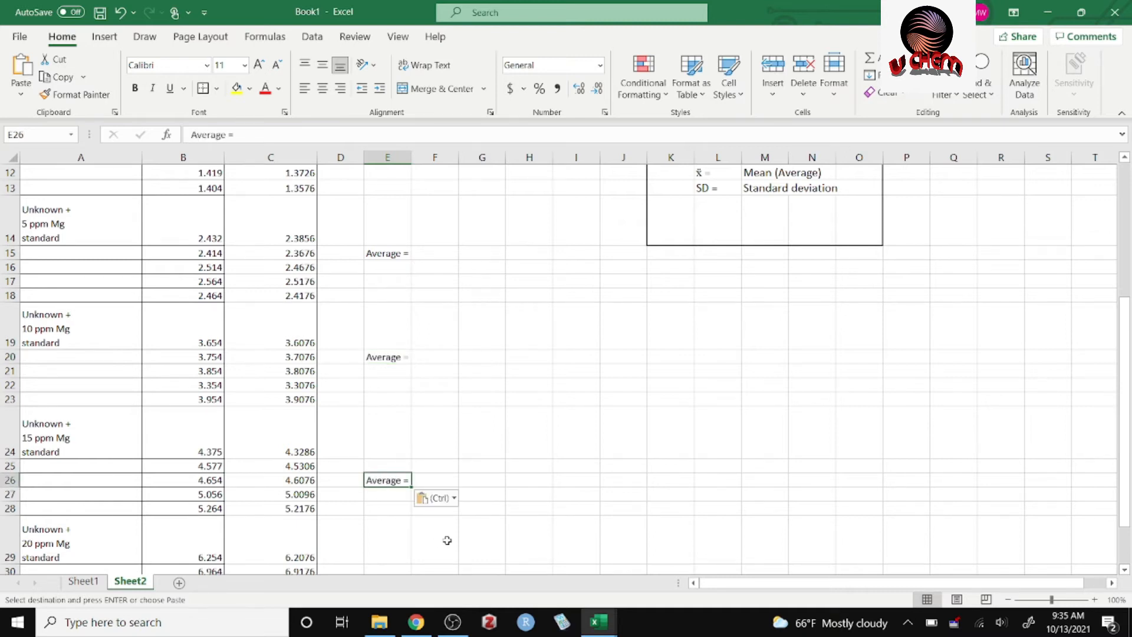
left_click_drag(1126, 331, 1126, 355)
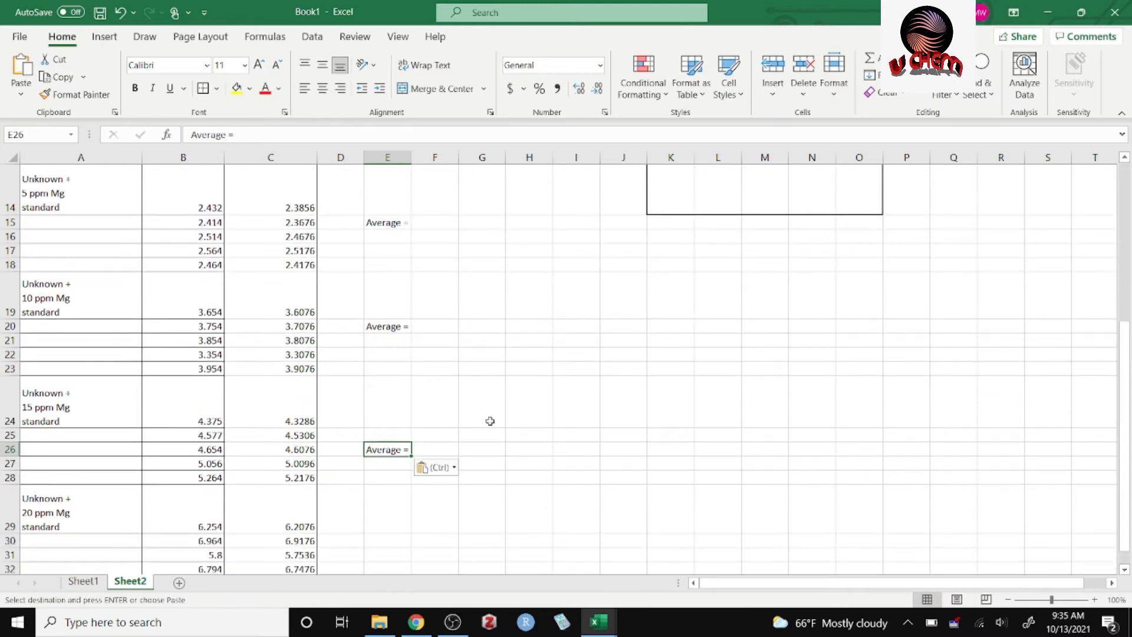
left_click(392, 539)
key("ctrl+v")
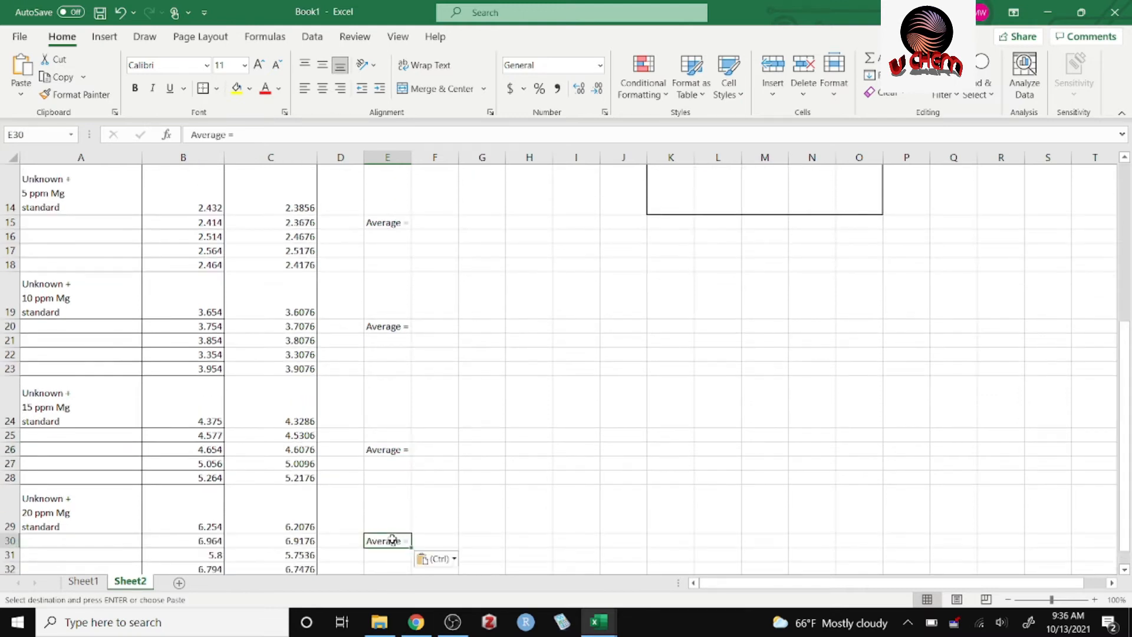
left_click_drag(391, 452, 392, 429)
Copy the average formula from F10 to F15 and compare the cell ranges that the two formulas reference.
left_click_drag(1126, 396, 1126, 378)
left_click(444, 287)
key("ctrl+c")
left_click(433, 400)
key("ctrl+v")
double_click(432, 399)
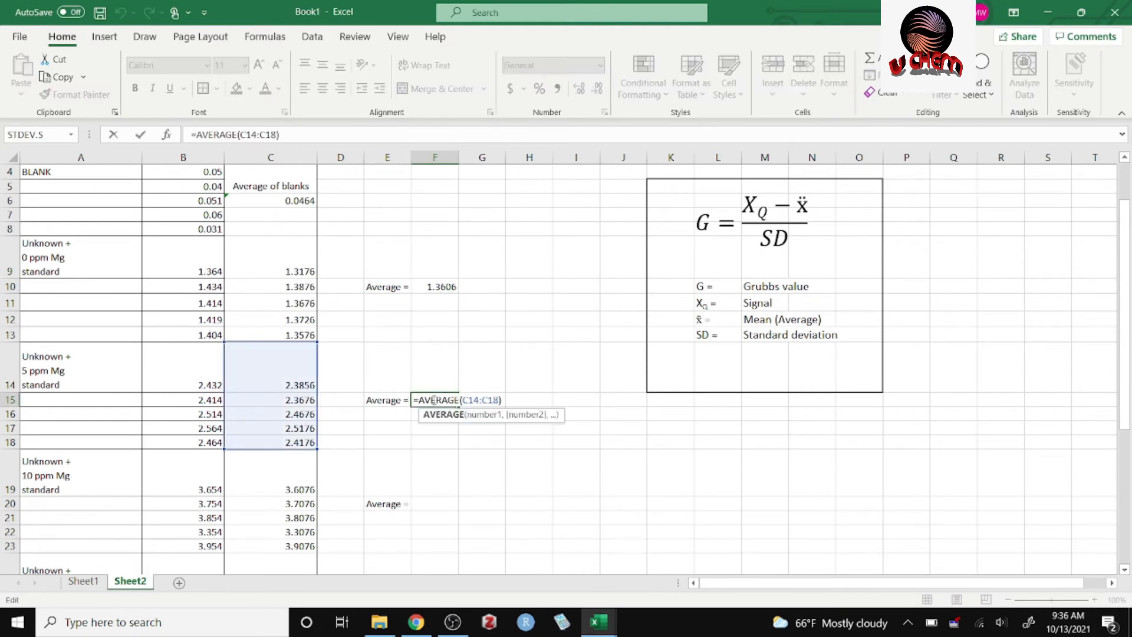
left_click(548, 314)
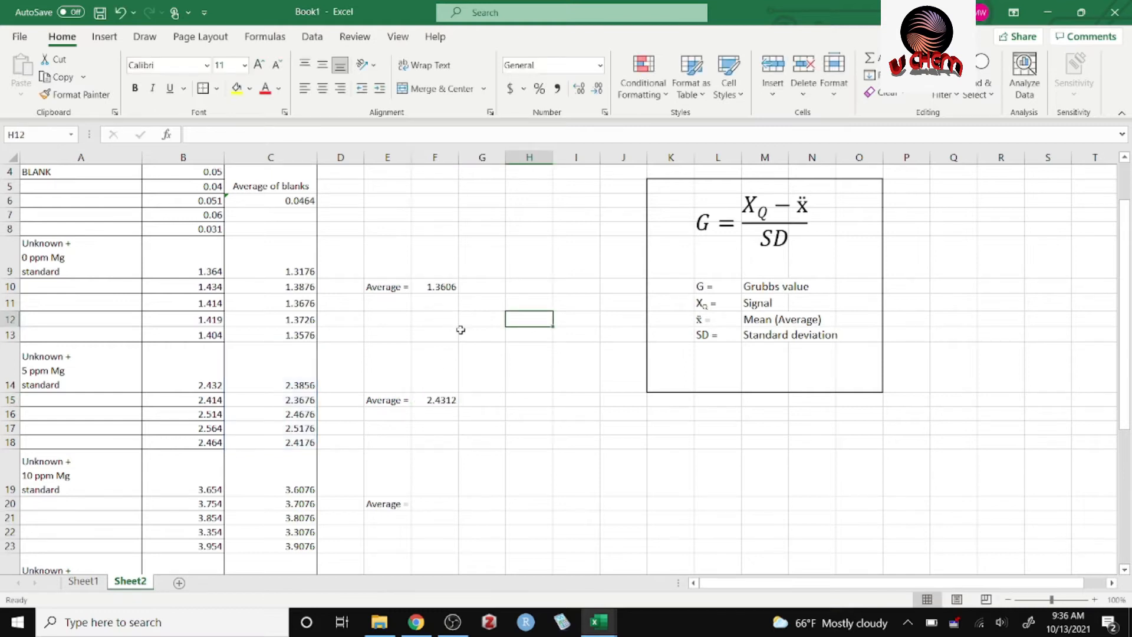
left_click(434, 288)
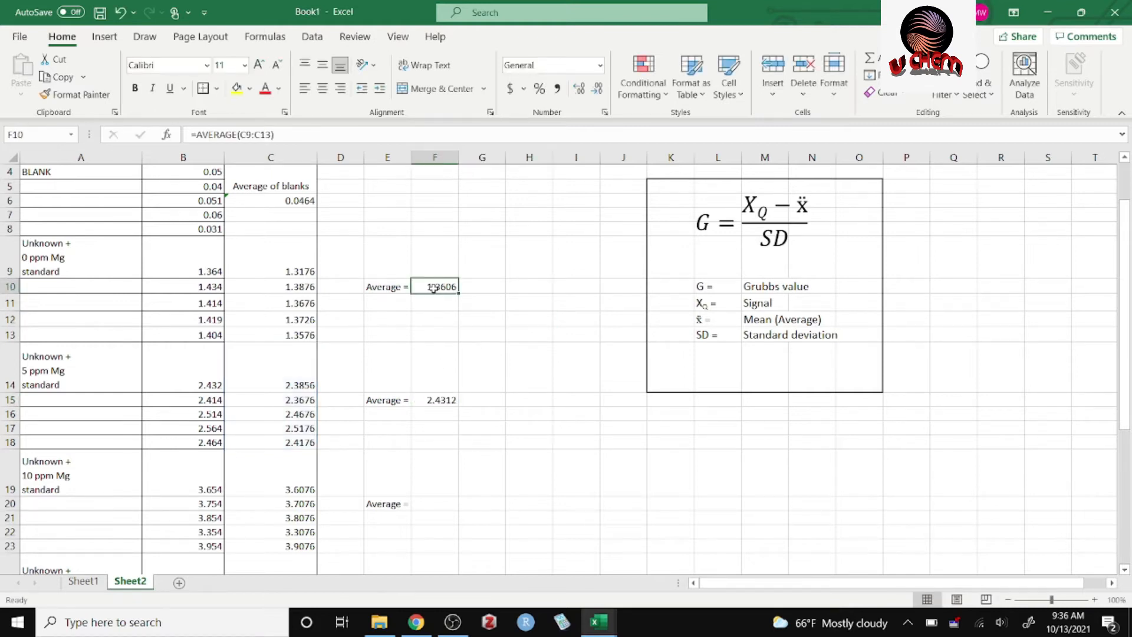
double_click(433, 288)
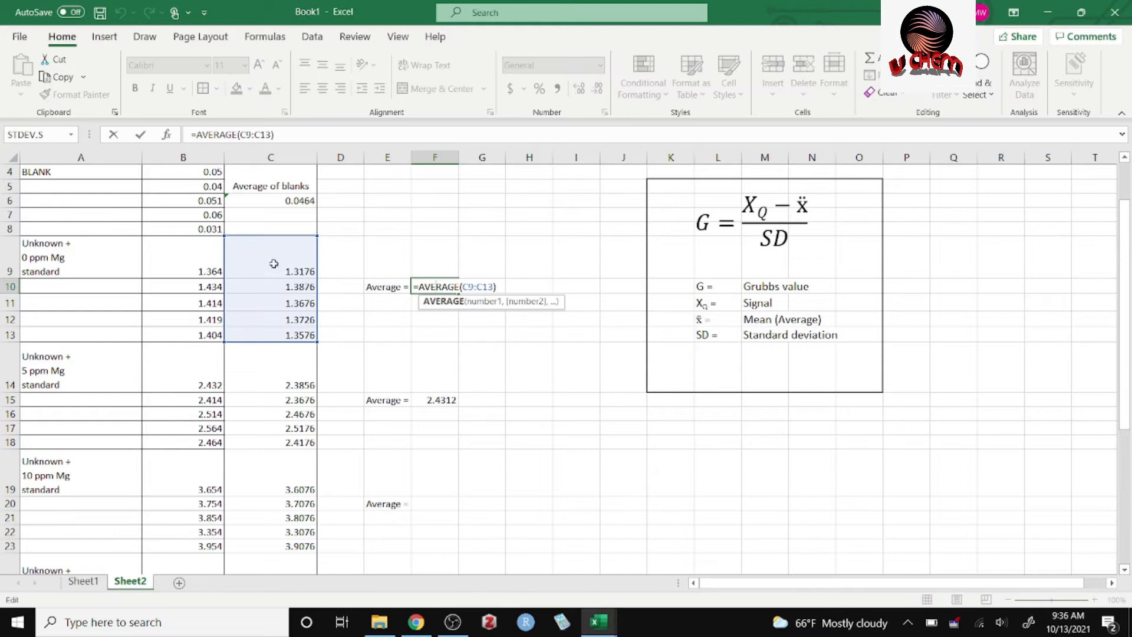
left_click(466, 353)
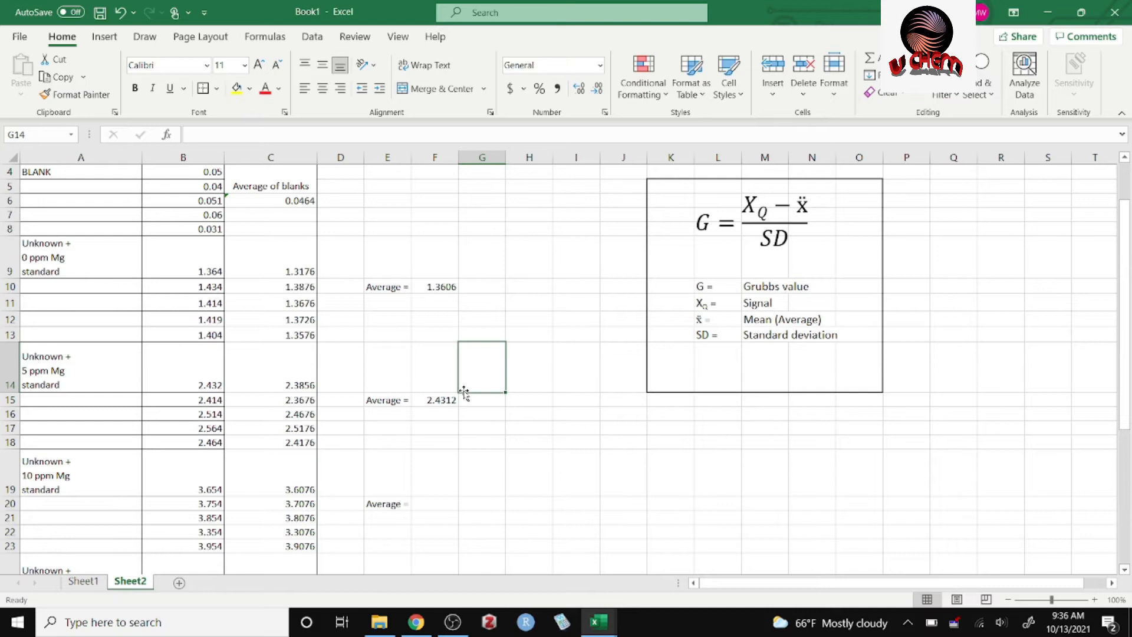
Copy the F10 average formula into F15 again and inspect the range referenced by the pasted formula.
left_click(437, 289)
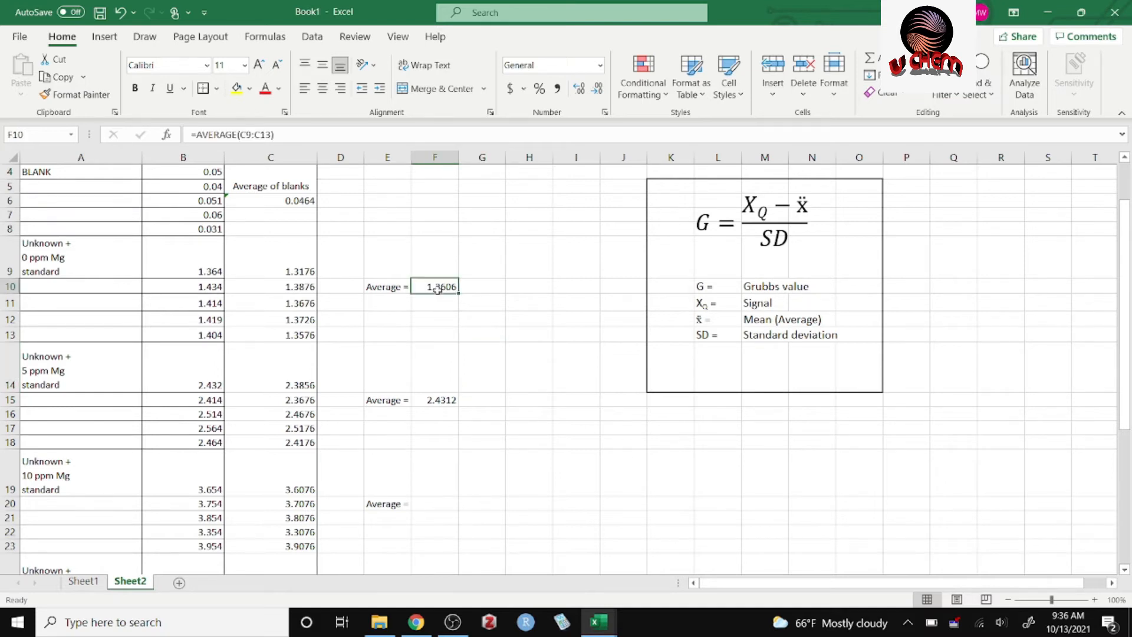
key("ctrl+c")
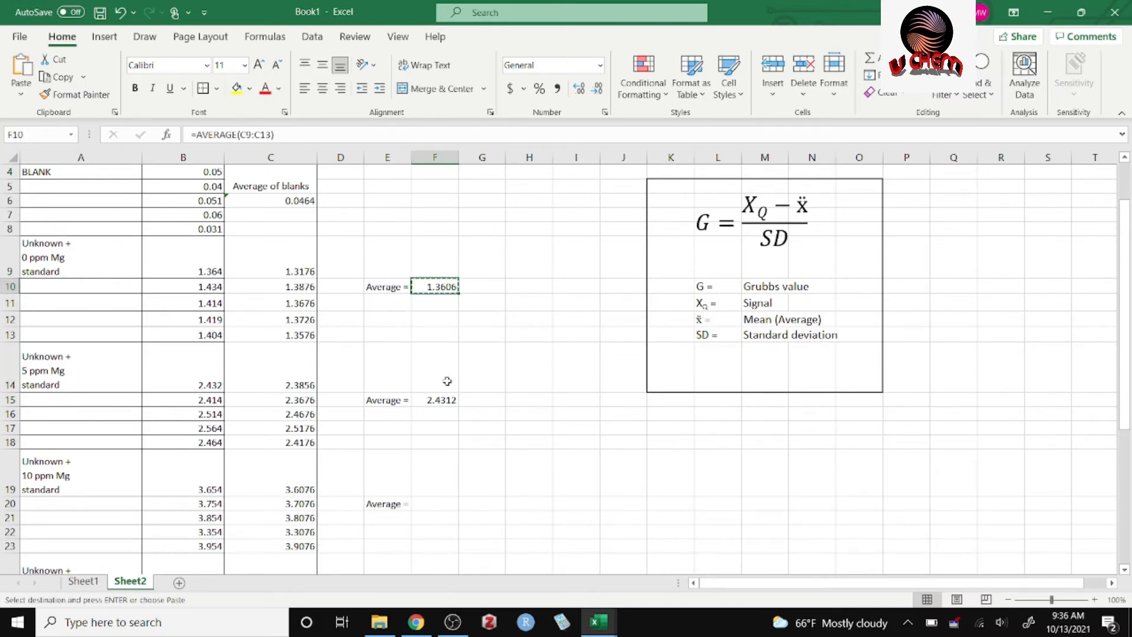
left_click(443, 403)
key("ctrl+v")
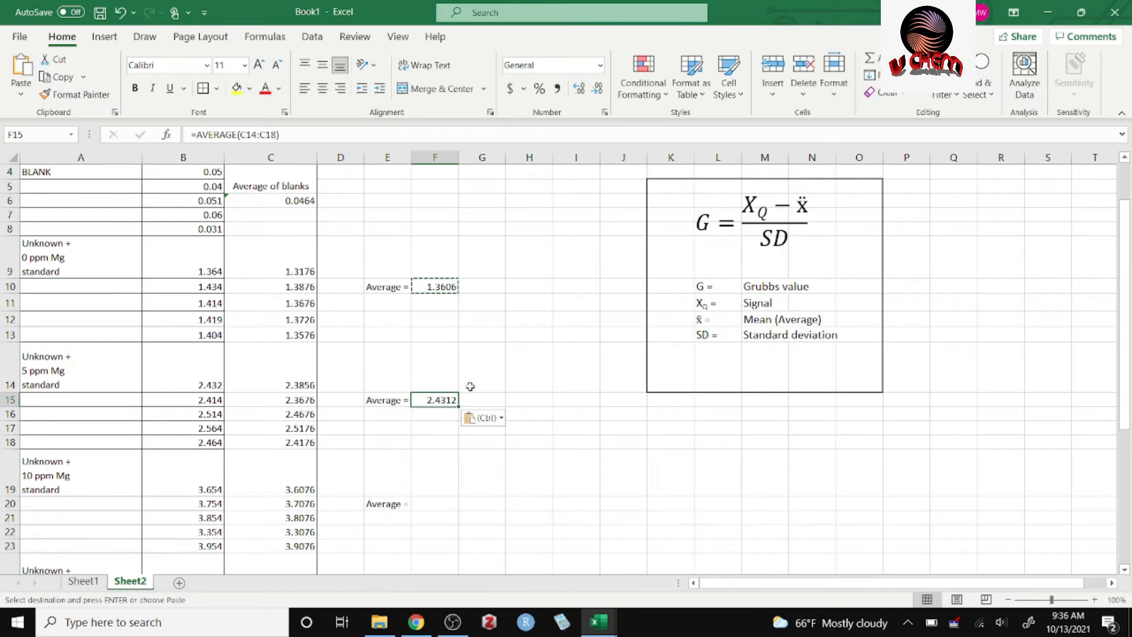
left_click(503, 400)
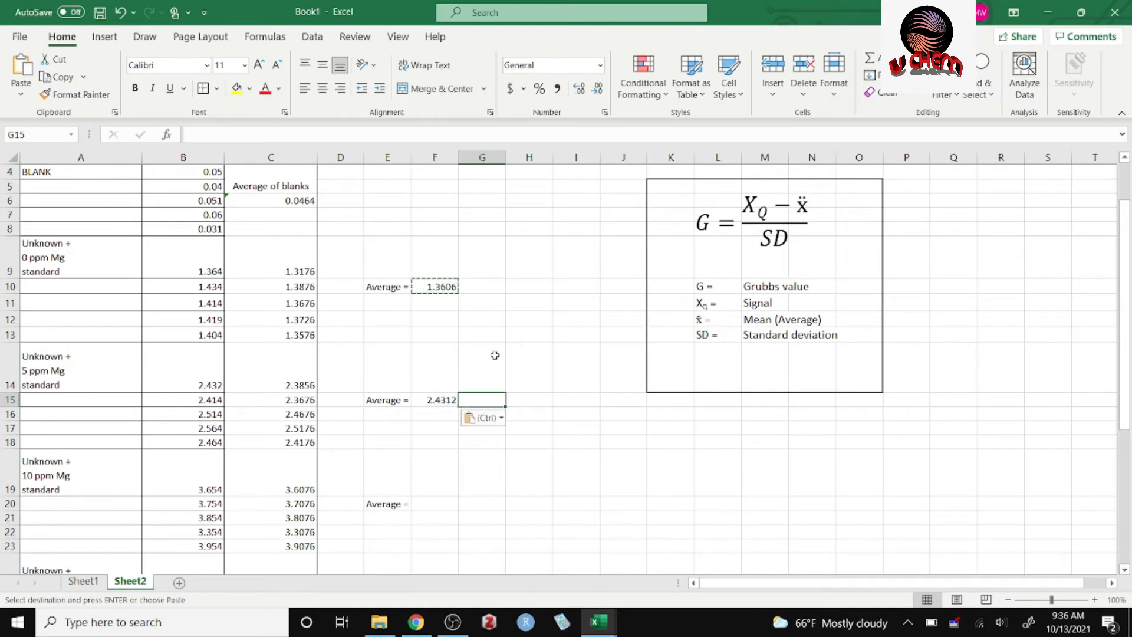
double_click(478, 398)
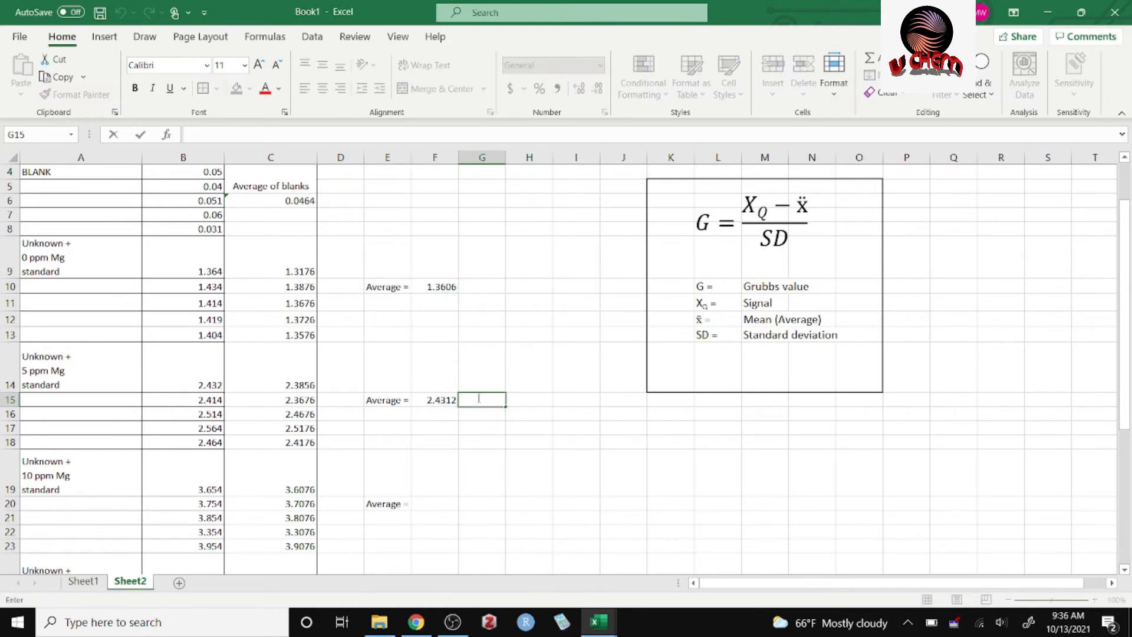
double_click(441, 401)
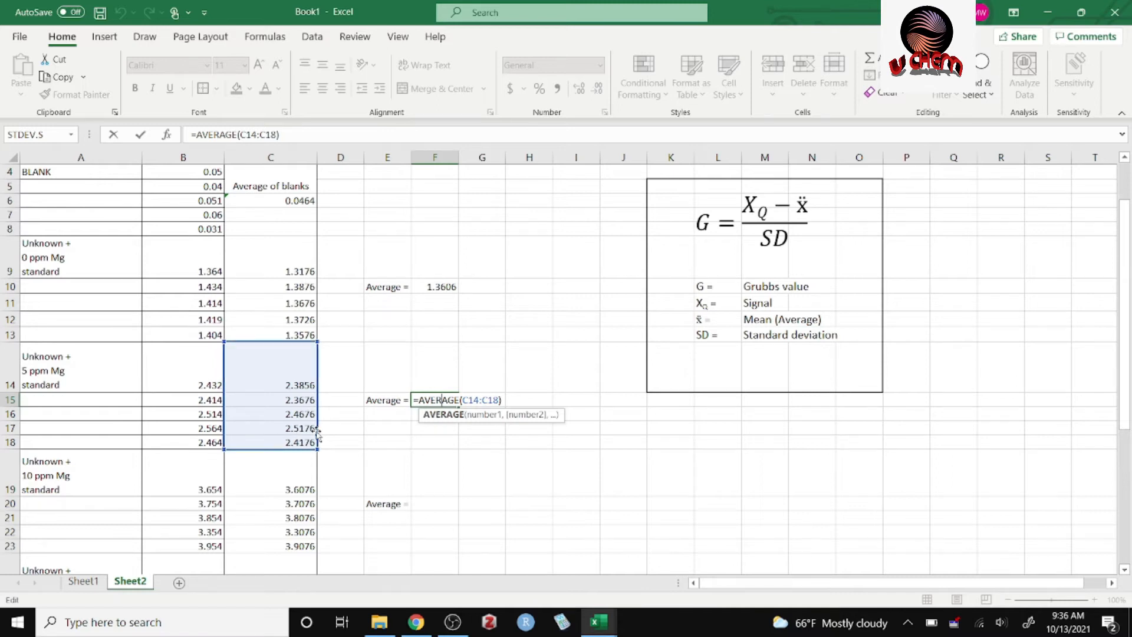
key("Return")
Copy the average formula from F15 into F20 and F25 for the 10 and 15 ppm Mg groups.
left_click(434, 401)
key("ctrl+c")
left_click(428, 501)
key("ctrl+v")
left_click_drag(1125, 289, 1124, 372)
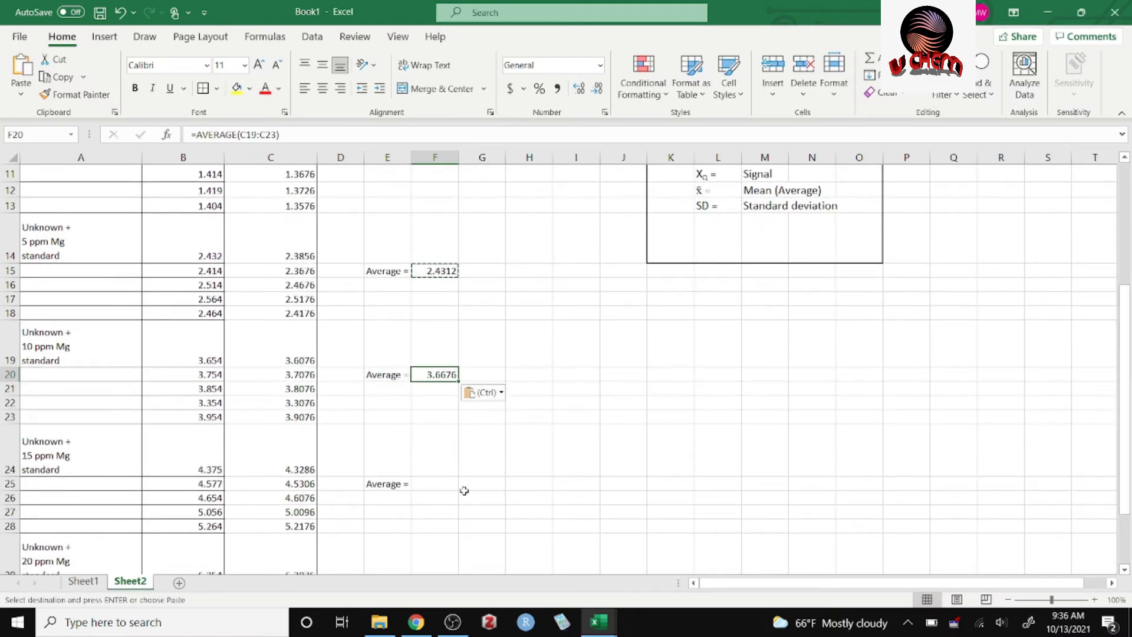
left_click(445, 484)
key("ctrl+v")
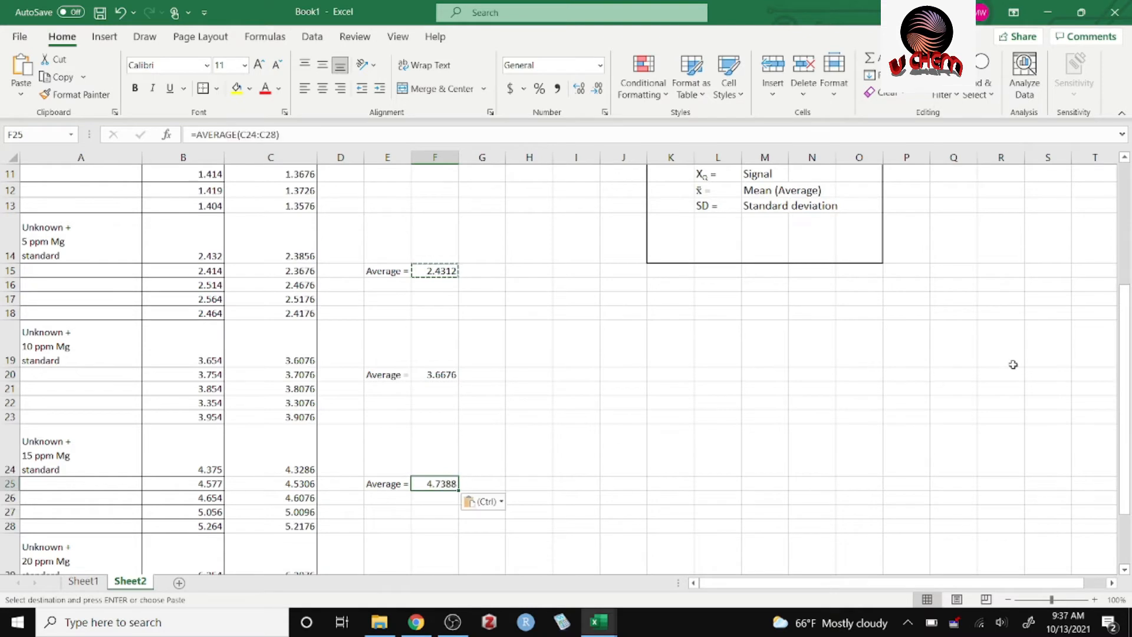
Paste the average formula into F30 for the 20 ppm Mg group and inspect its referenced range.
left_click_drag(1124, 306, 1125, 346)
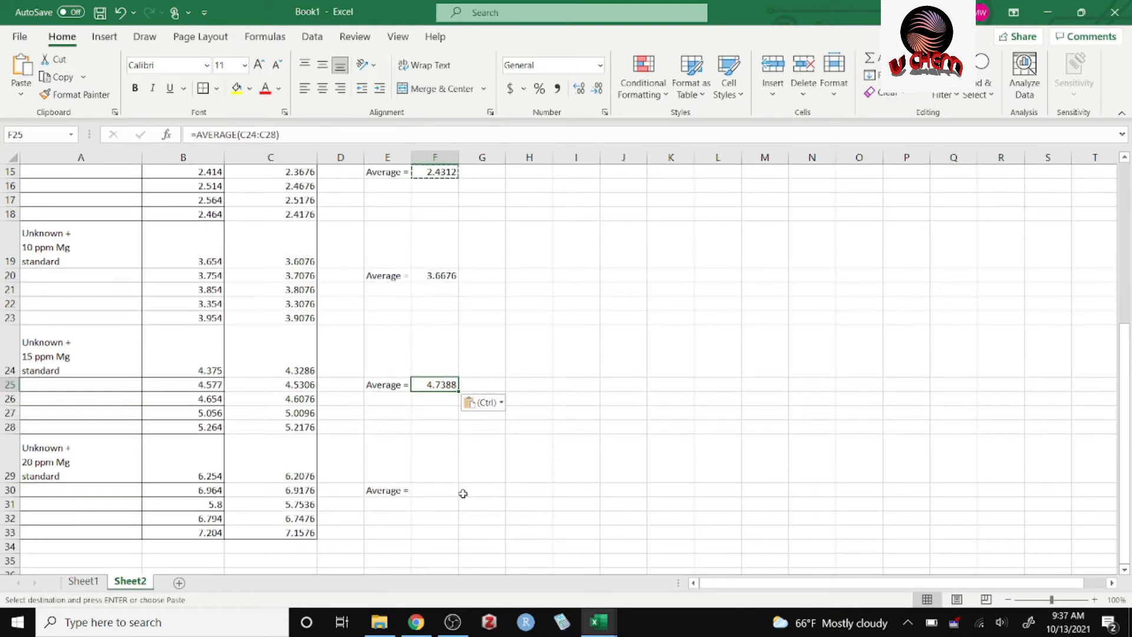
key("ctrl")
key("v")
left_click(447, 490)
key("ctrl+v")
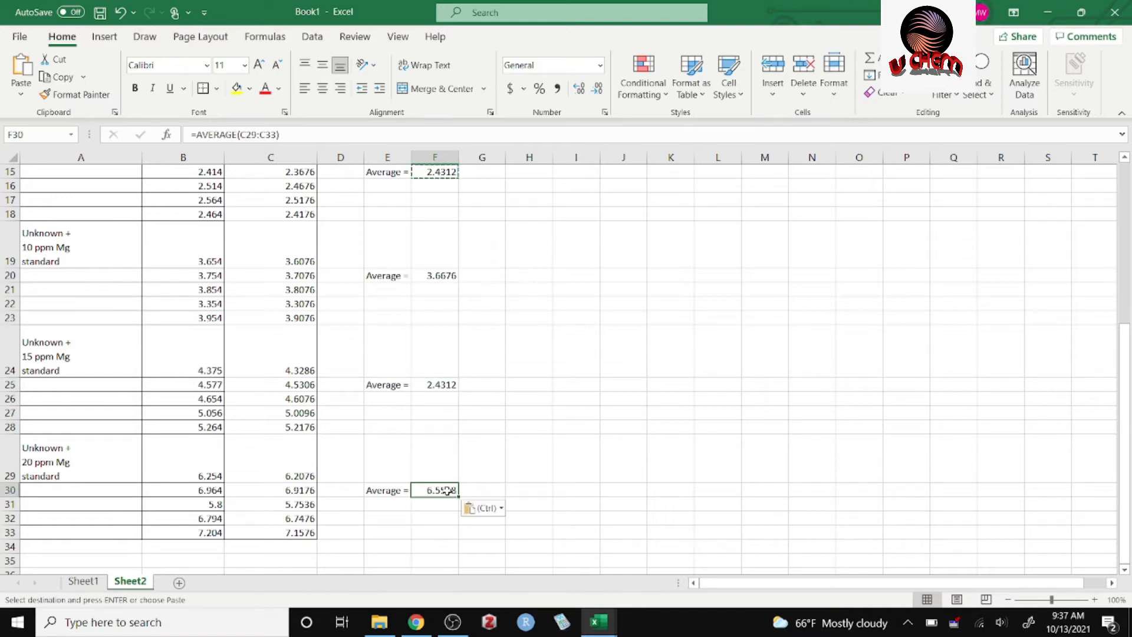
double_click(447, 491)
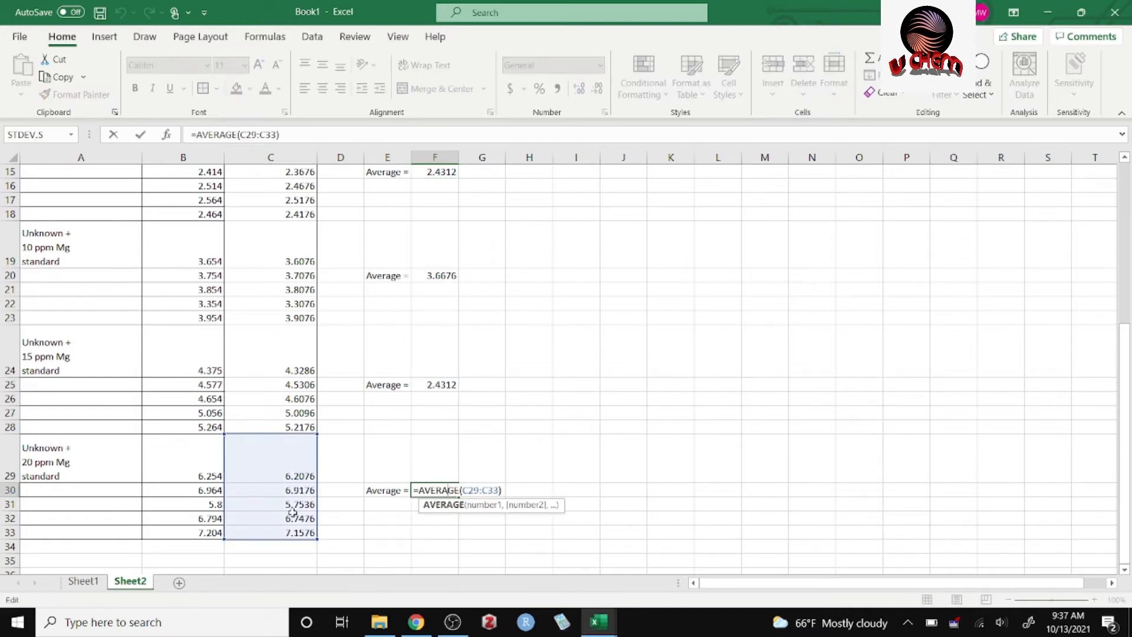
Clear the fixed number from F25 in the 15 ppm Mg group.
left_click(438, 384)
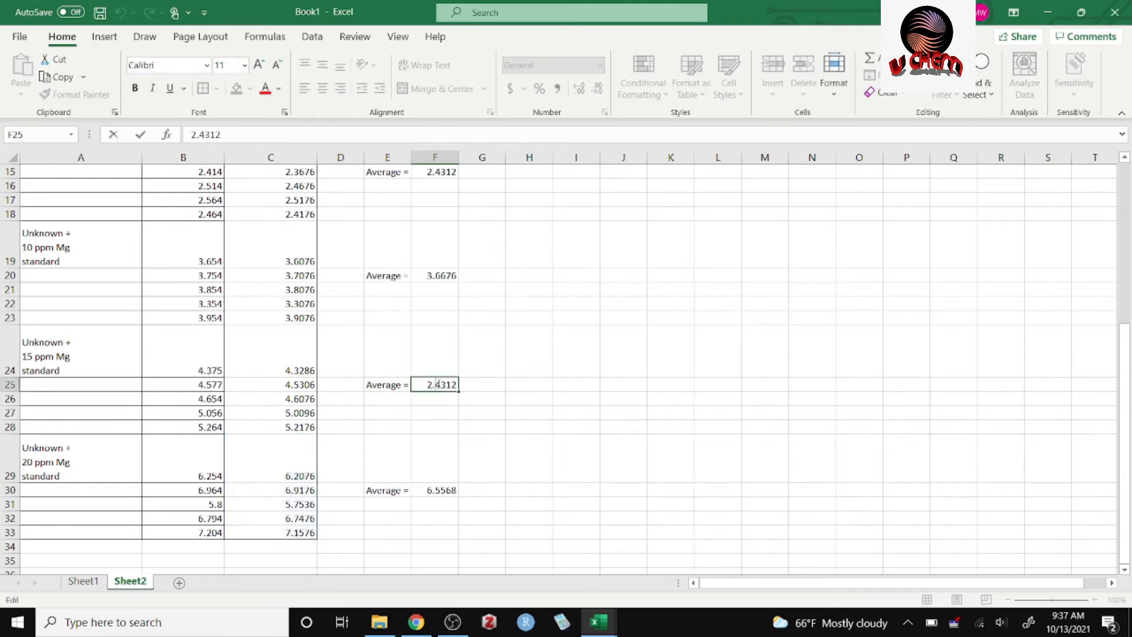
double_click(438, 385)
left_click(426, 425)
left_click_drag(437, 407, 449, 385)
double_click(448, 385)
left_click(481, 401)
double_click(443, 384)
key("BackSpace")
key("BackSpace")
key("BackSpace")
key("BackSpace")
key("BackSpace")
left_click(463, 437)
Copy the average formula from F30 into F25 for the 15 ppm Mg group.
double_click(434, 490)
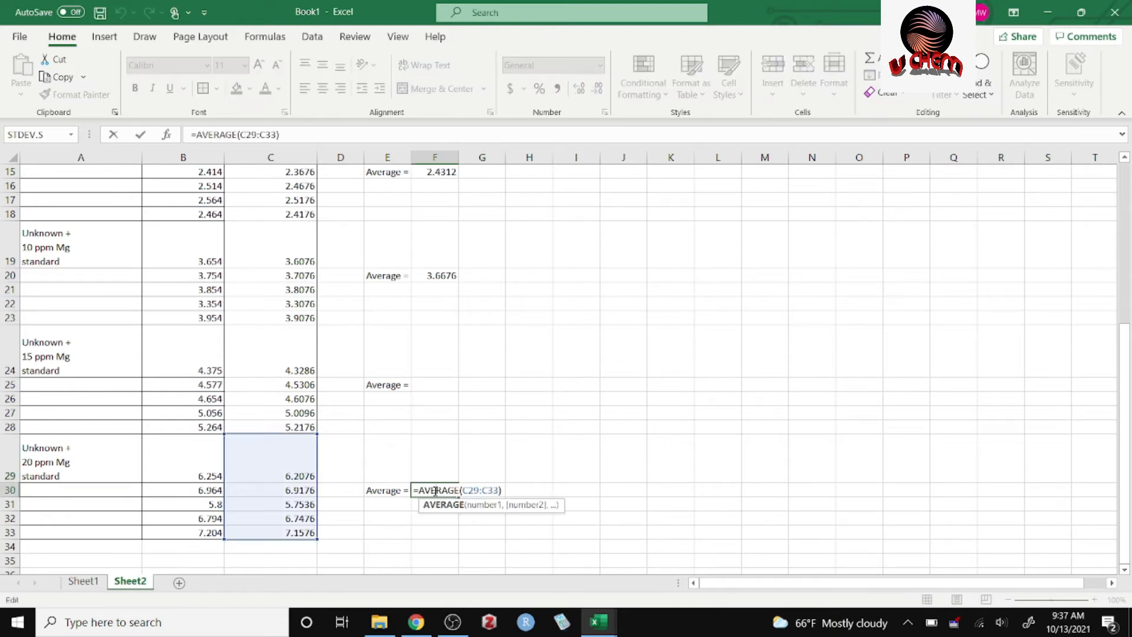
left_click(533, 449)
left_click(452, 490)
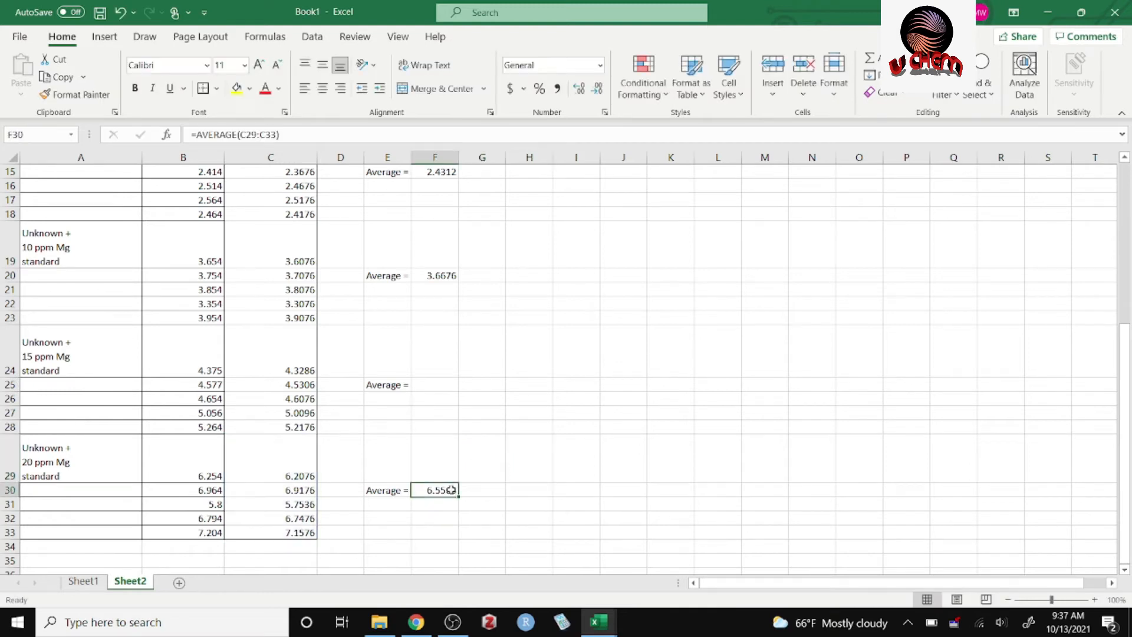
key("ctrl+c")
left_click(445, 384)
key("ctrl+v")
left_click(497, 385)
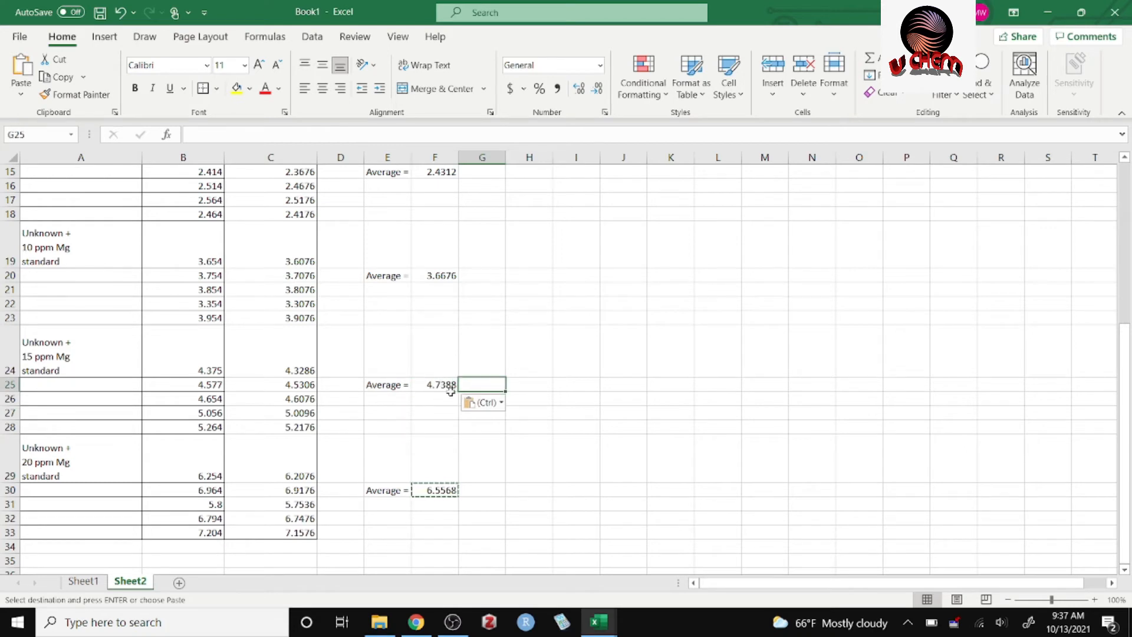
Check the cell ranges referenced by the average formulas in F25 and F20.
double_click(448, 383)
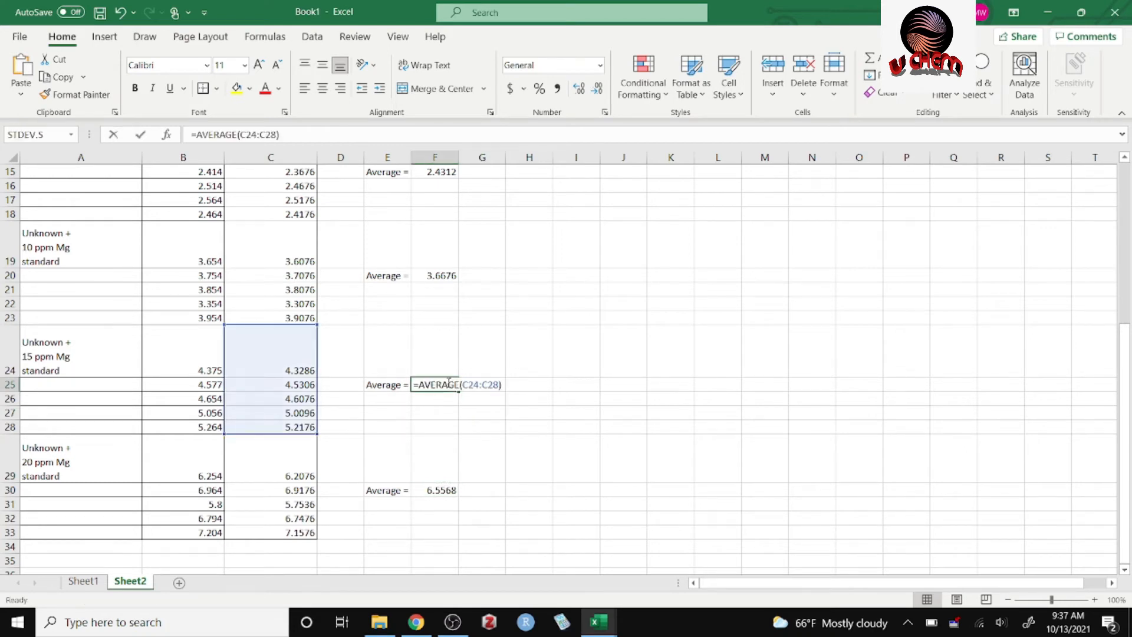
left_click(439, 275)
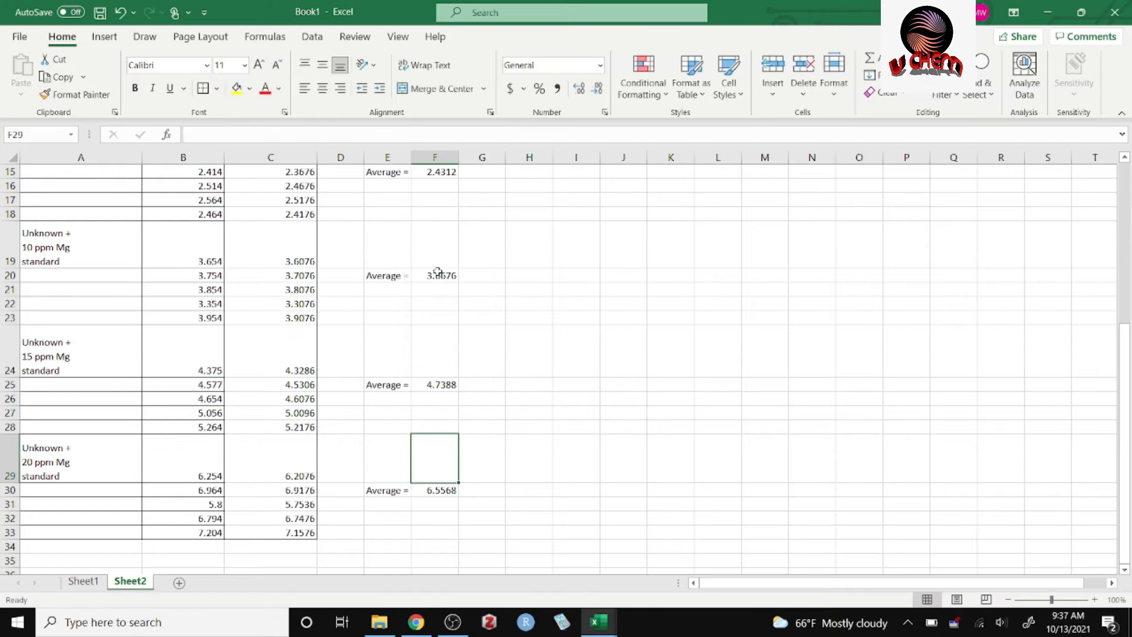
double_click(438, 275)
left_click(533, 322)
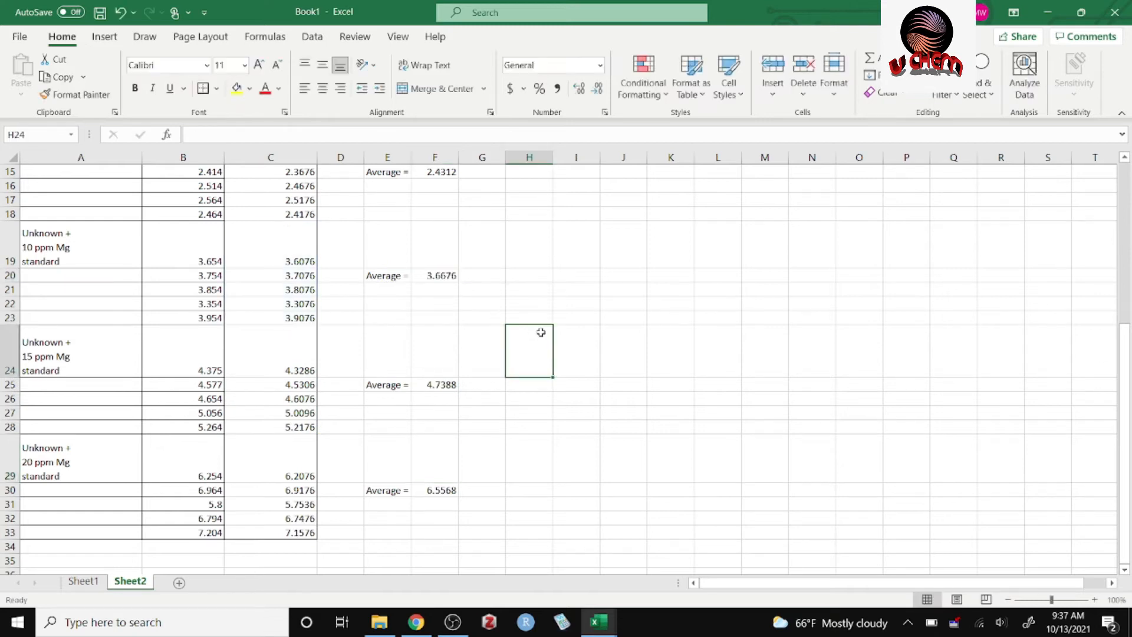
Enter the label "SD =" in E11 below the average of the 0 ppm Mg group.
key("ctrl+Up")
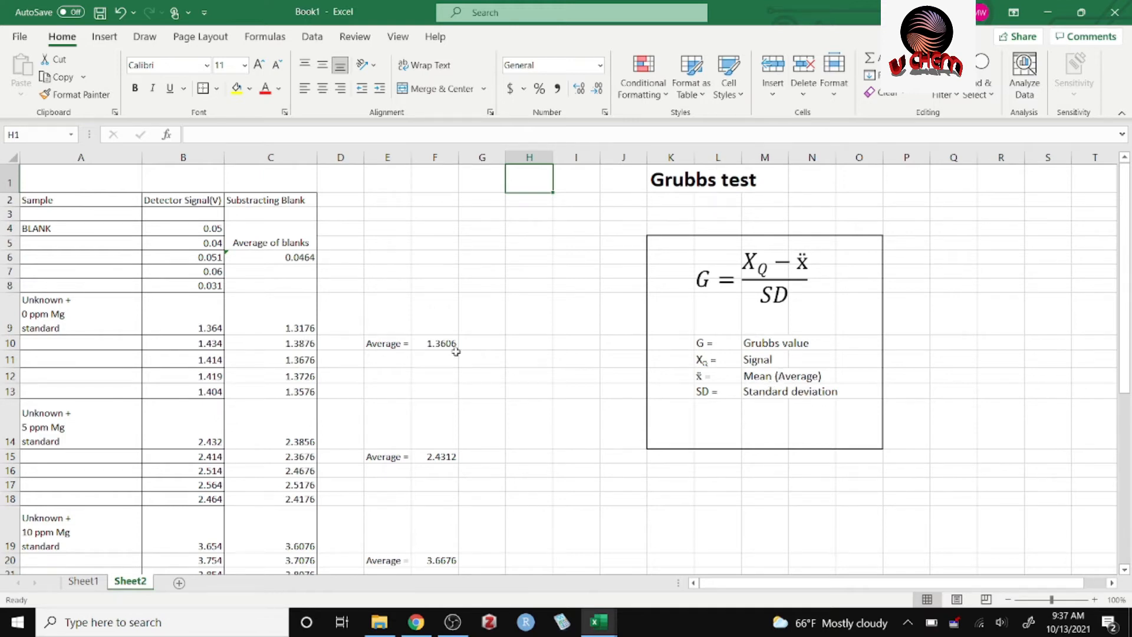
left_click(389, 362)
type("SD =")
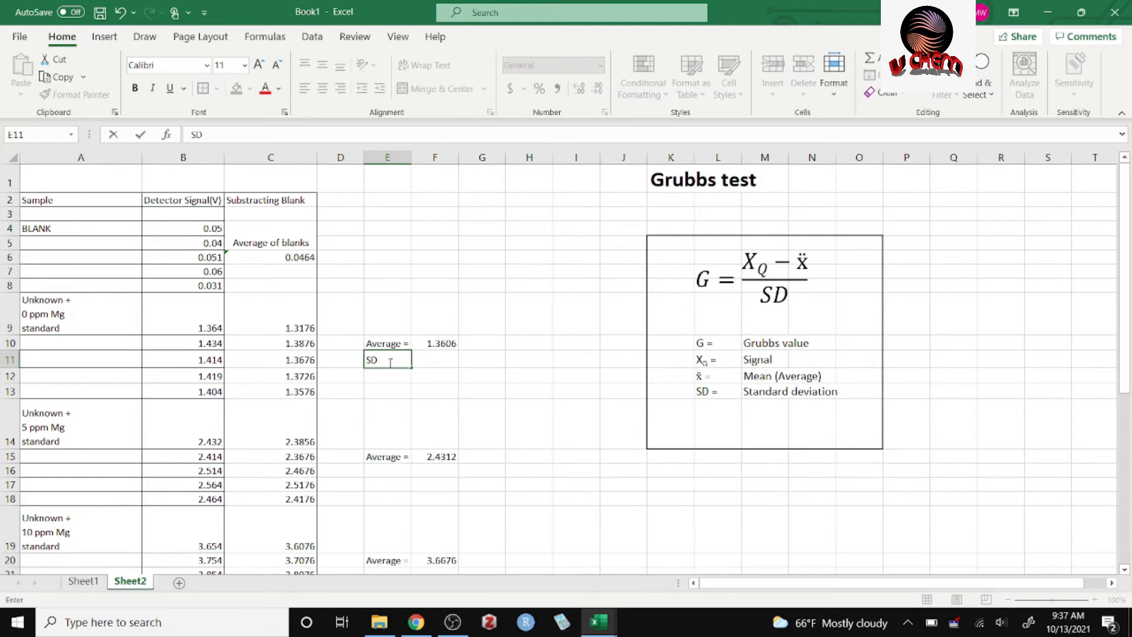
left_click(426, 362)
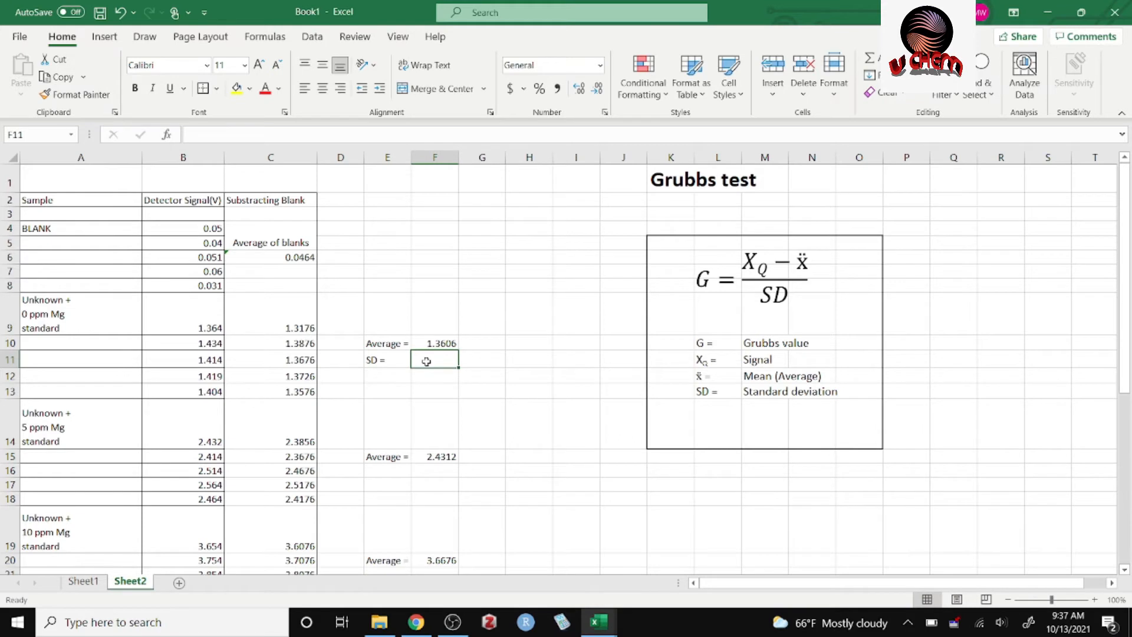
Calculate the sample standard deviation of C9:C13 in F11 using the STDEV.S function.
type("=")
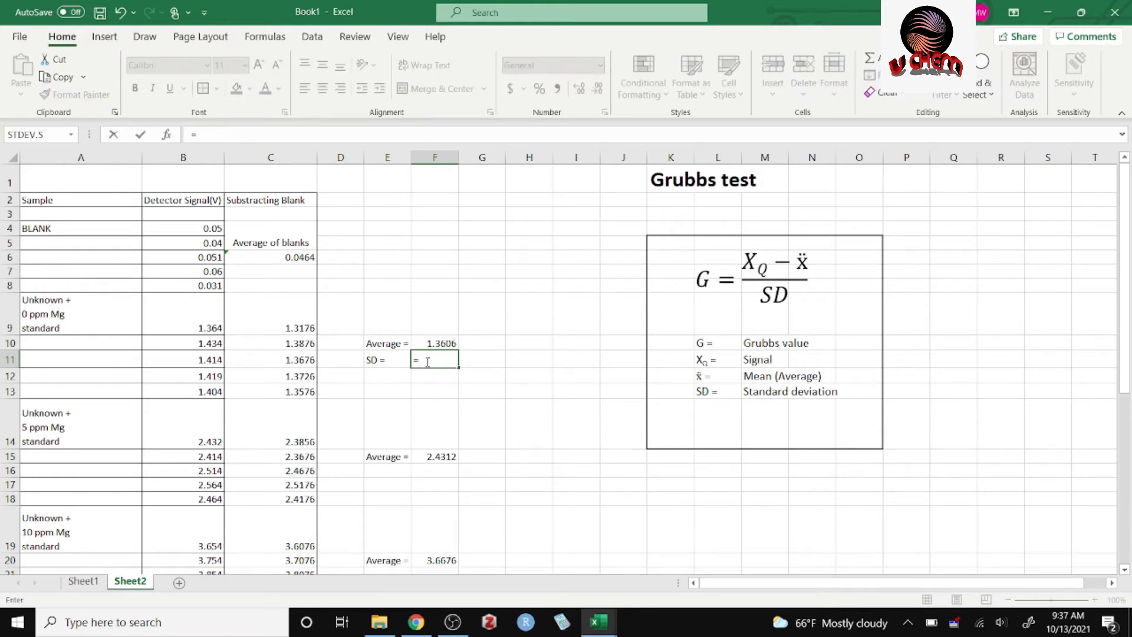
type("st")
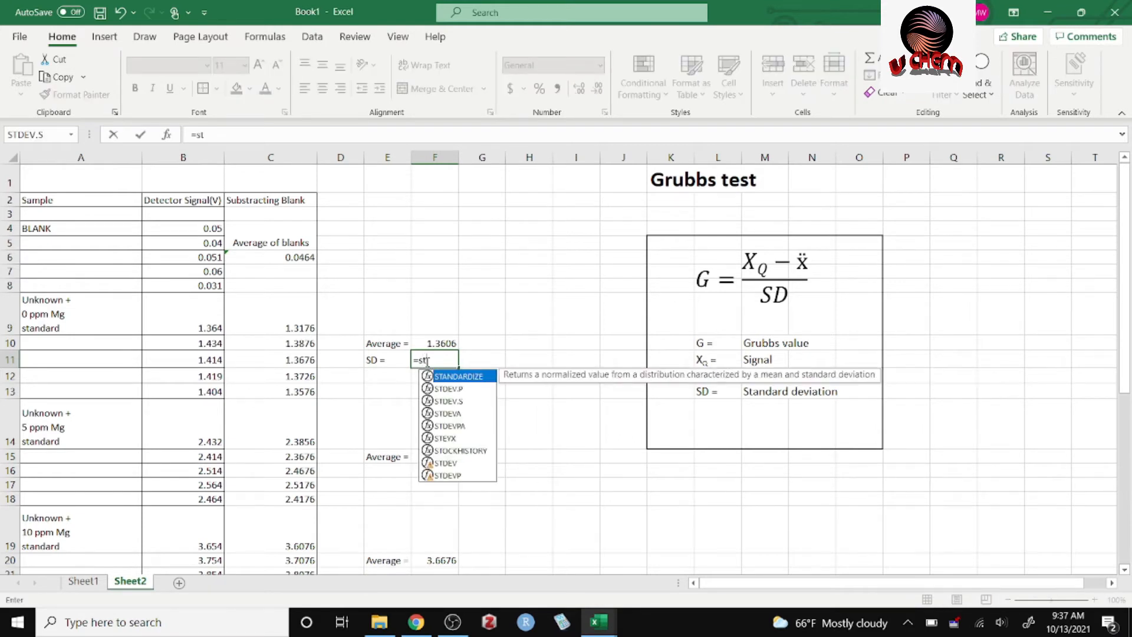
type("a")
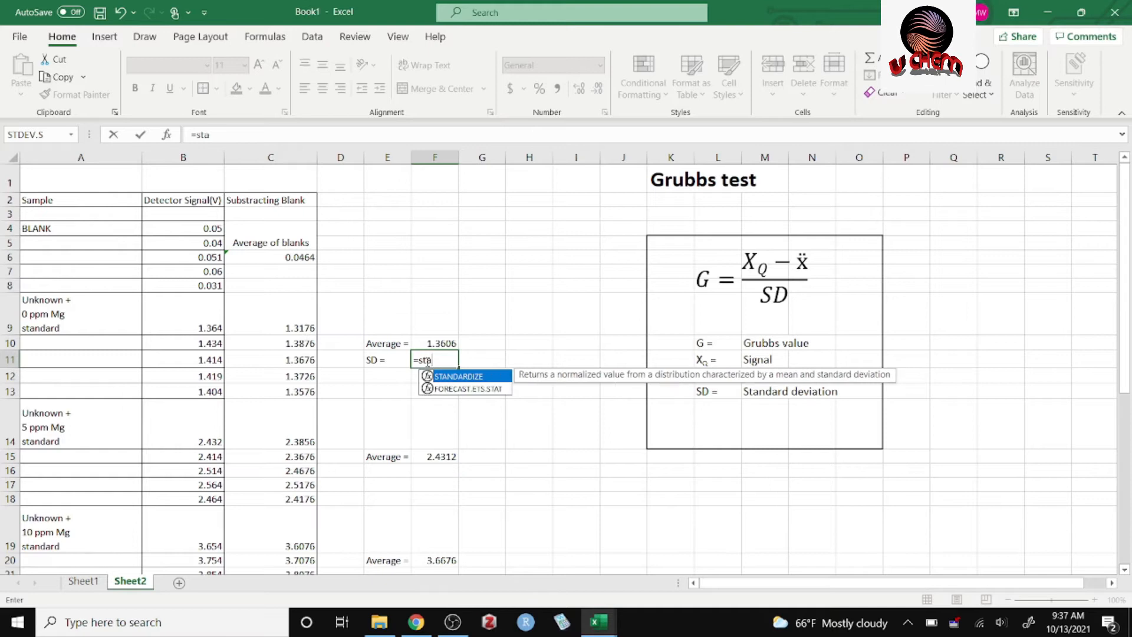
key("BackSpace")
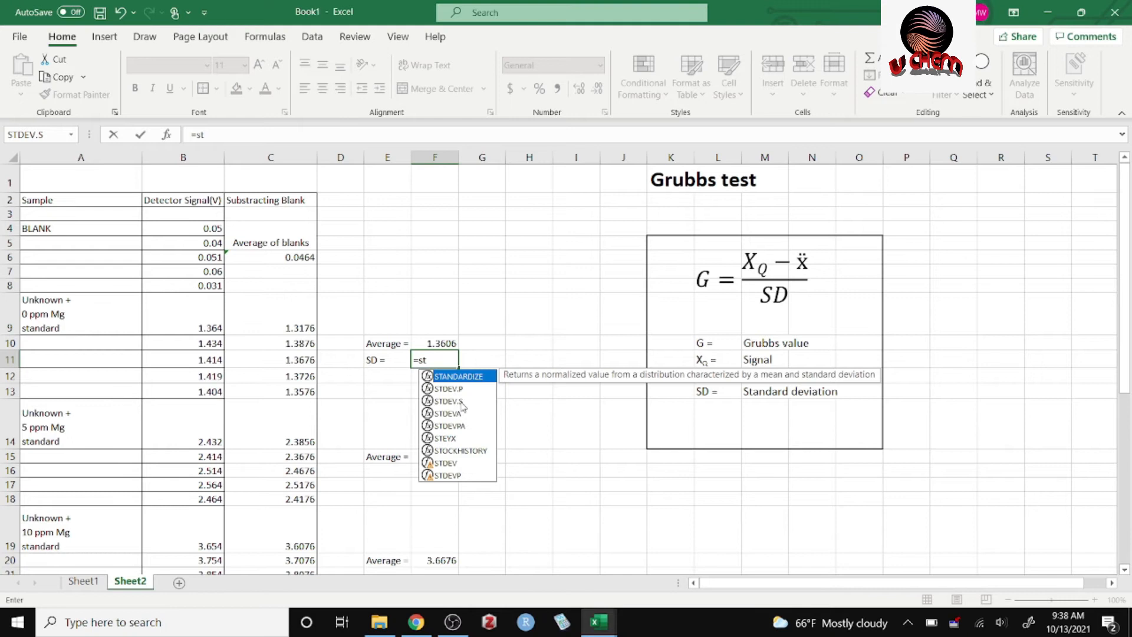
double_click(461, 403)
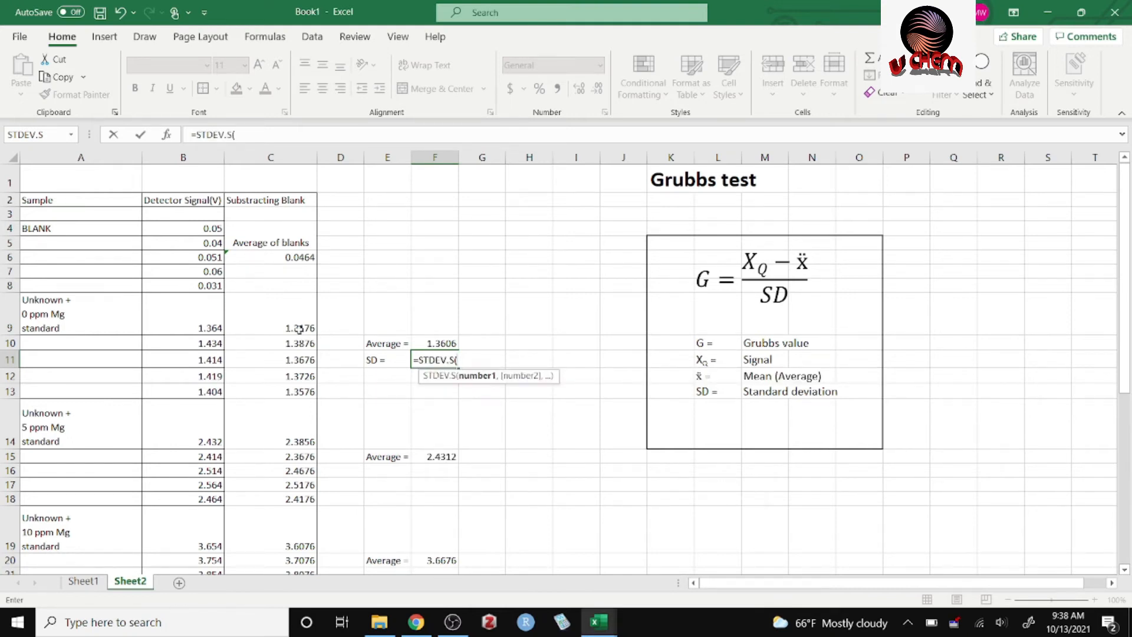
left_click_drag(293, 328, 293, 392)
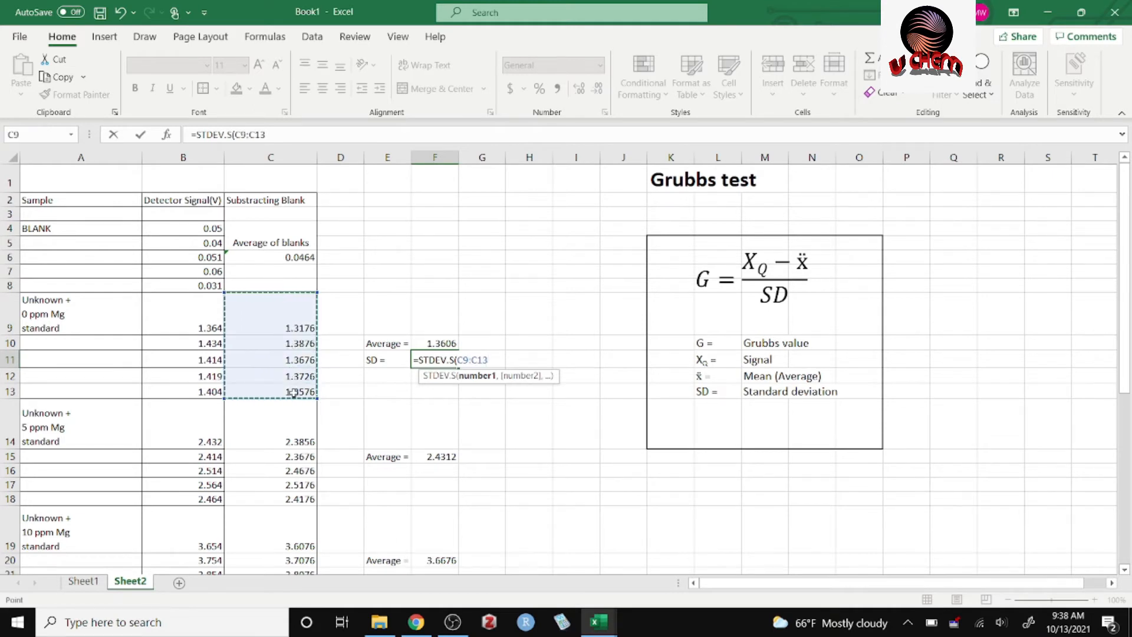
key("Return")
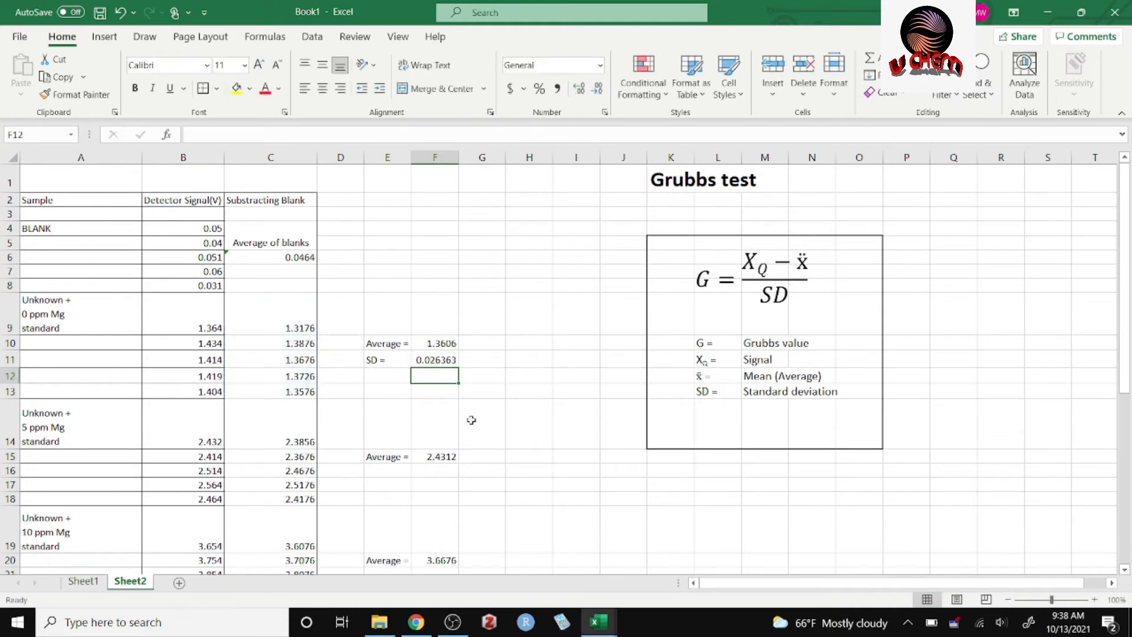
left_click(450, 361)
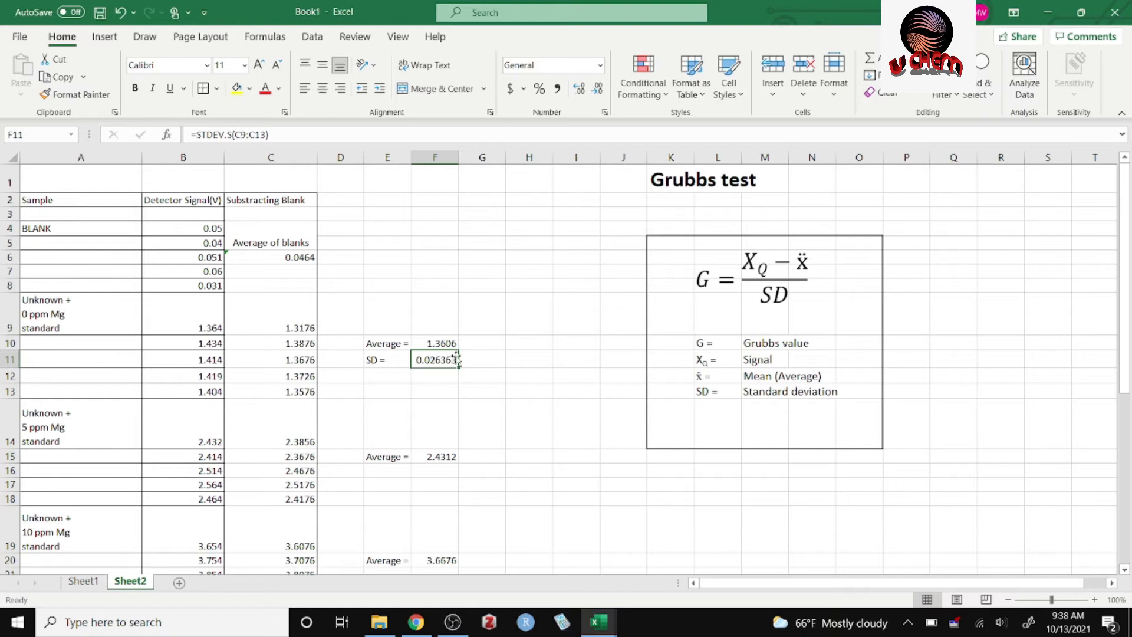
Copy the "SD =" label from E11 into E16, E21, E26 and E31 for the remaining Mg groups.
left_click(405, 362)
key("ctrl+c")
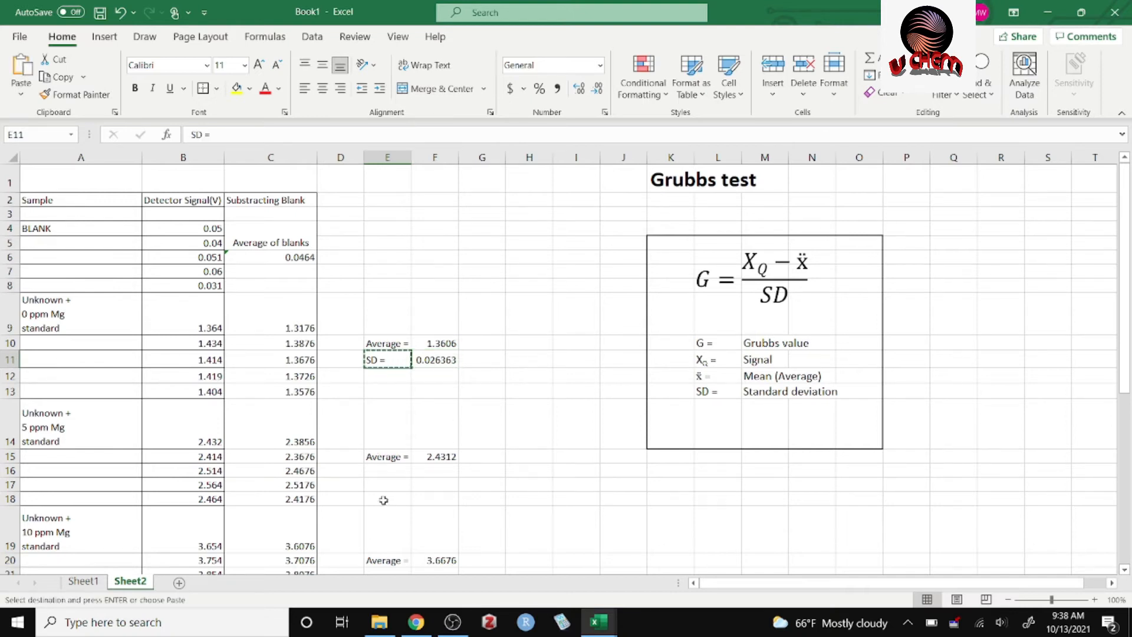
left_click(394, 471)
key("ctrl+v")
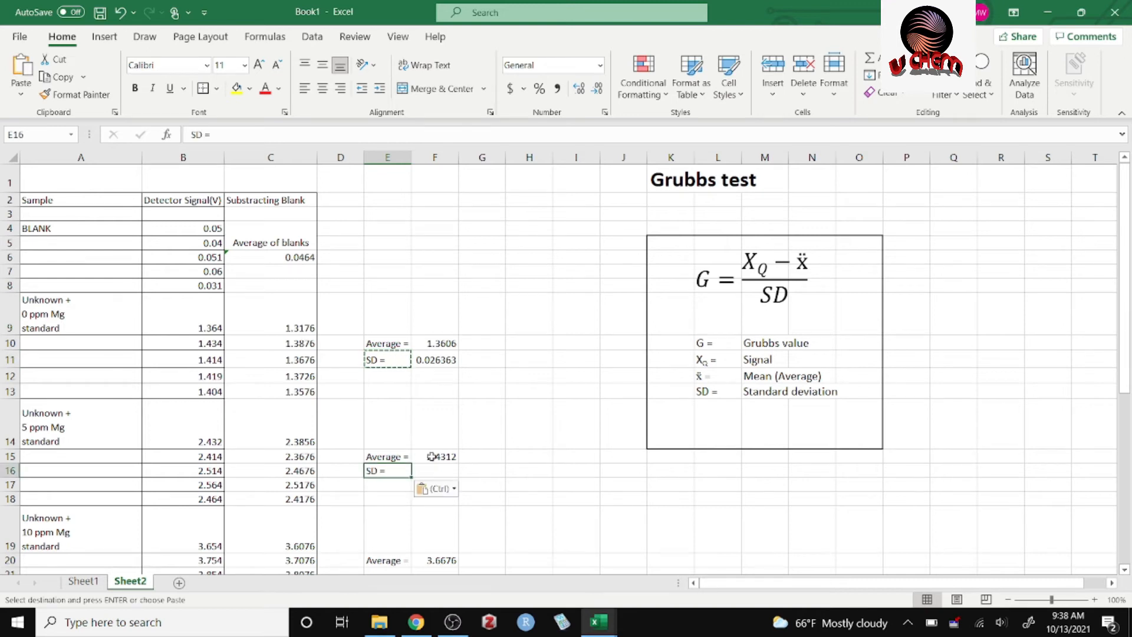
left_click_drag(1127, 322, 1127, 383)
left_click(405, 486)
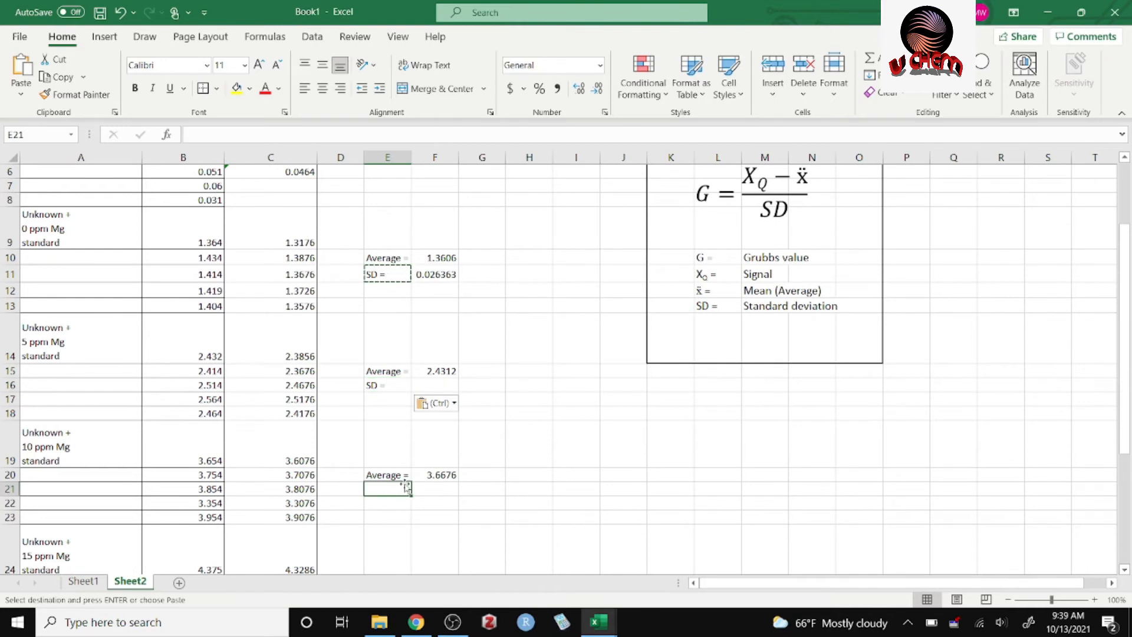
key("ctrl+v")
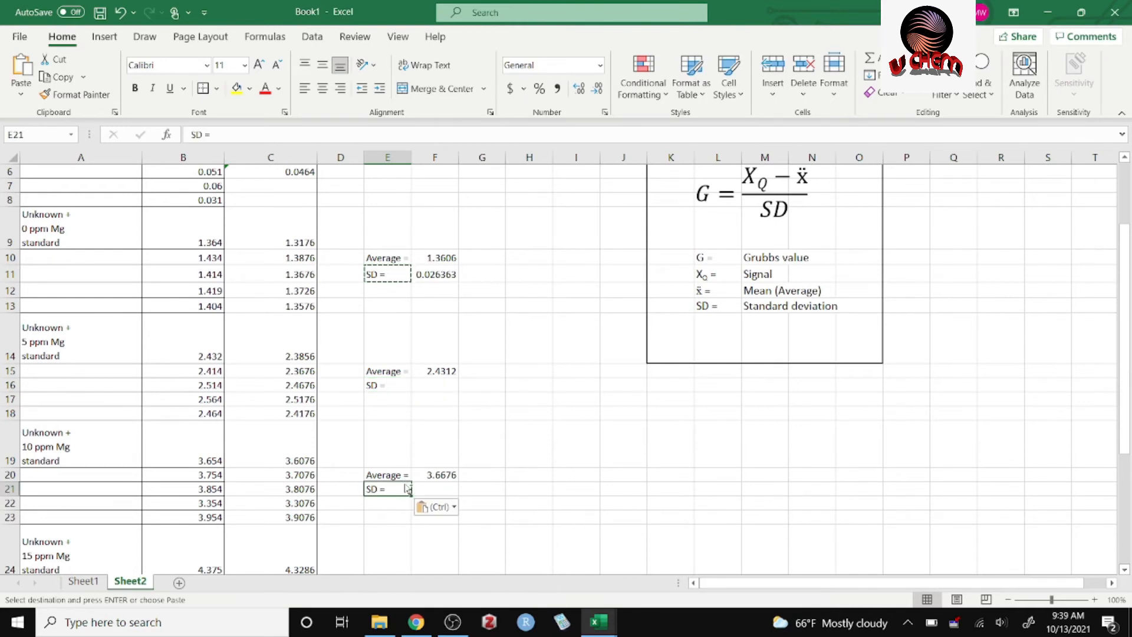
left_click_drag(1126, 333, 1128, 435)
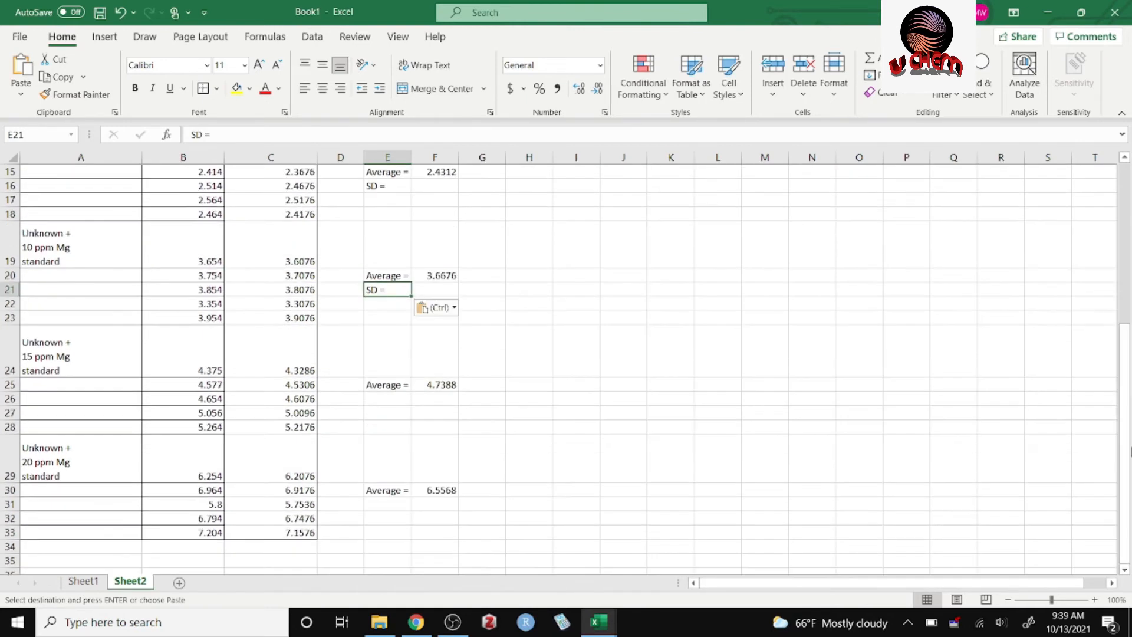
key("ctrl+v")
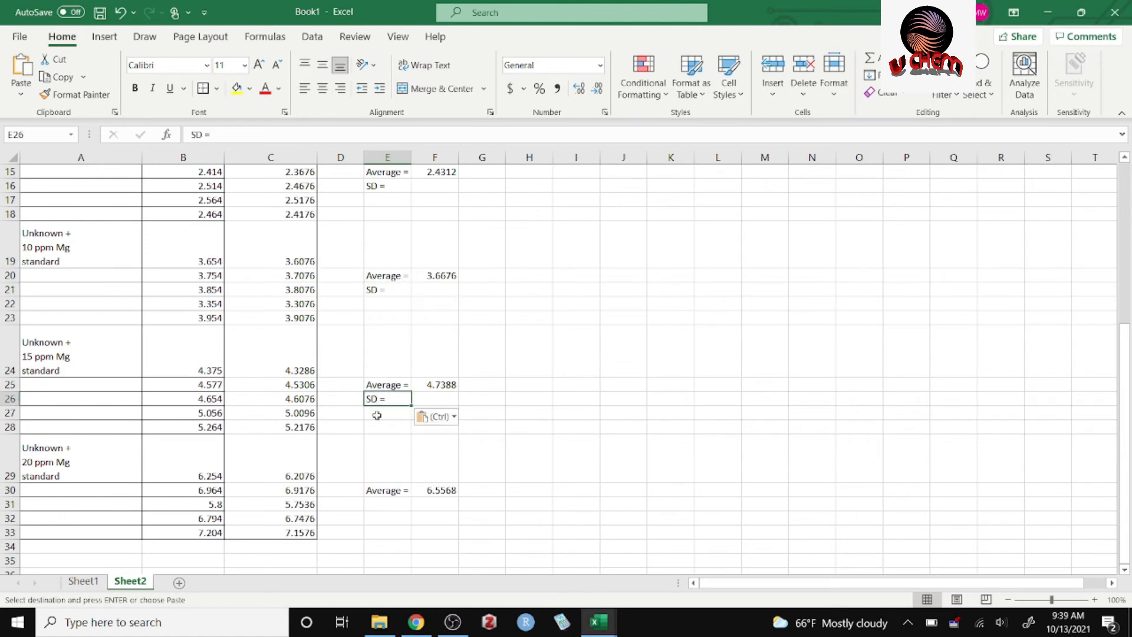
left_click(397, 502)
key("ctrl+v")
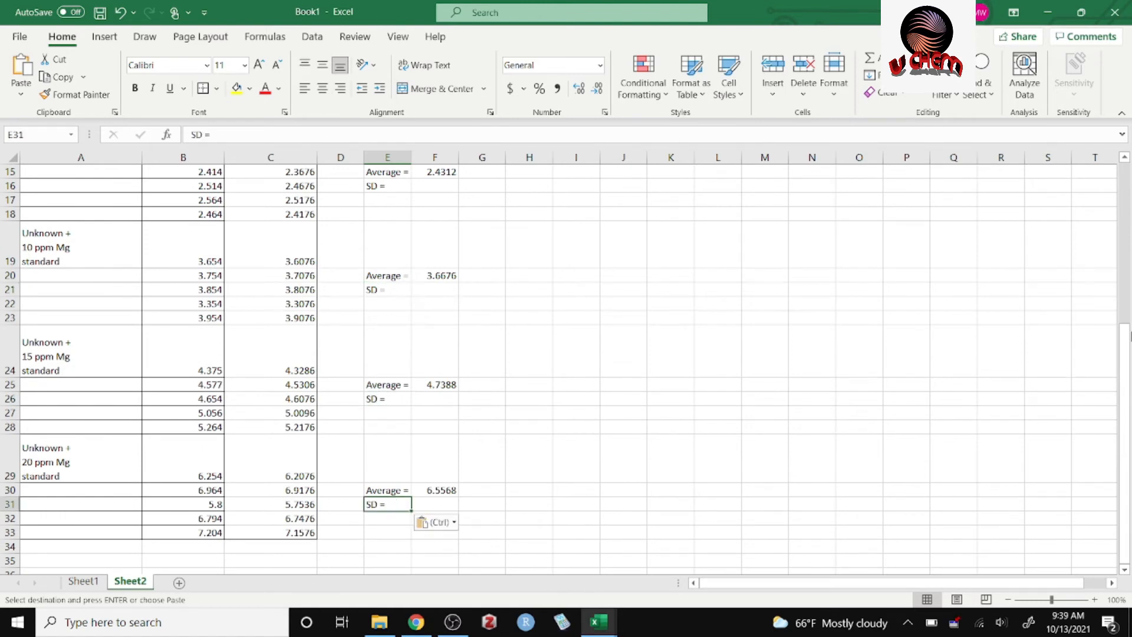
Copy the standard deviation formula from F11 into F16 for the 5 ppm Mg group and check its referenced range.
scroll(1106, 247, "up", 3)
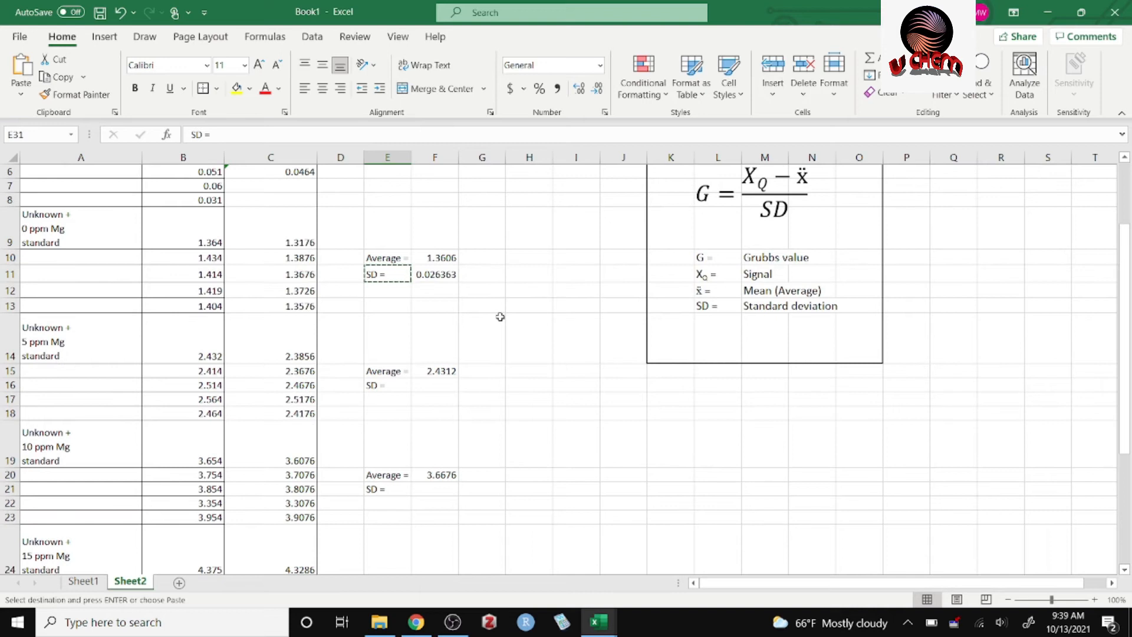
left_click(494, 287)
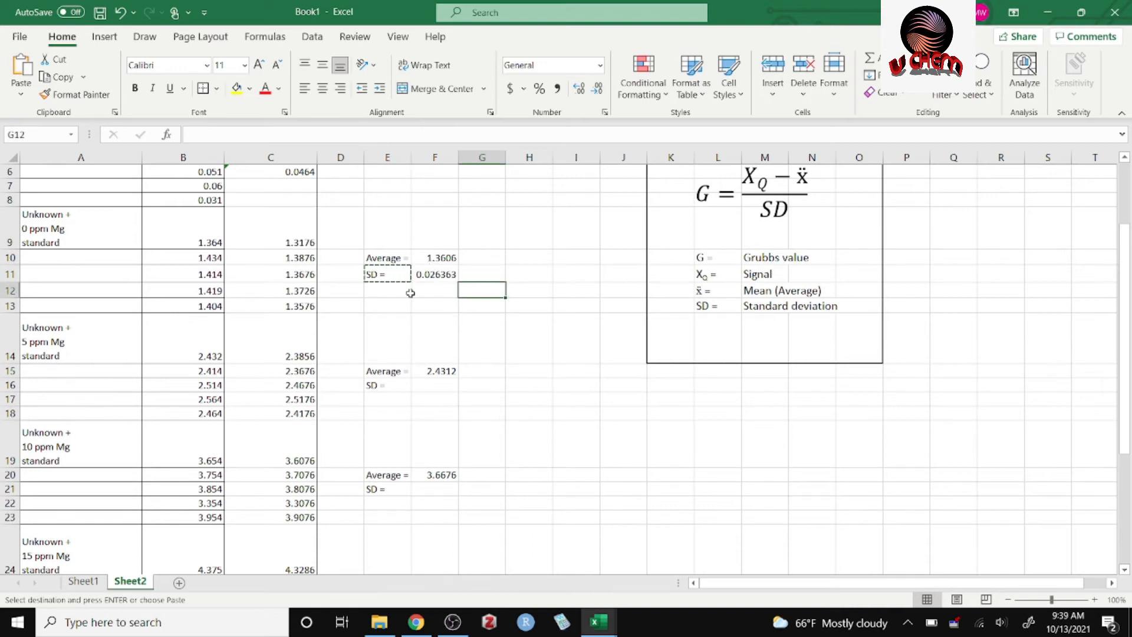
left_click(442, 275)
key("ctrl+c")
left_click(430, 388)
key("ctrl+v")
double_click(430, 387)
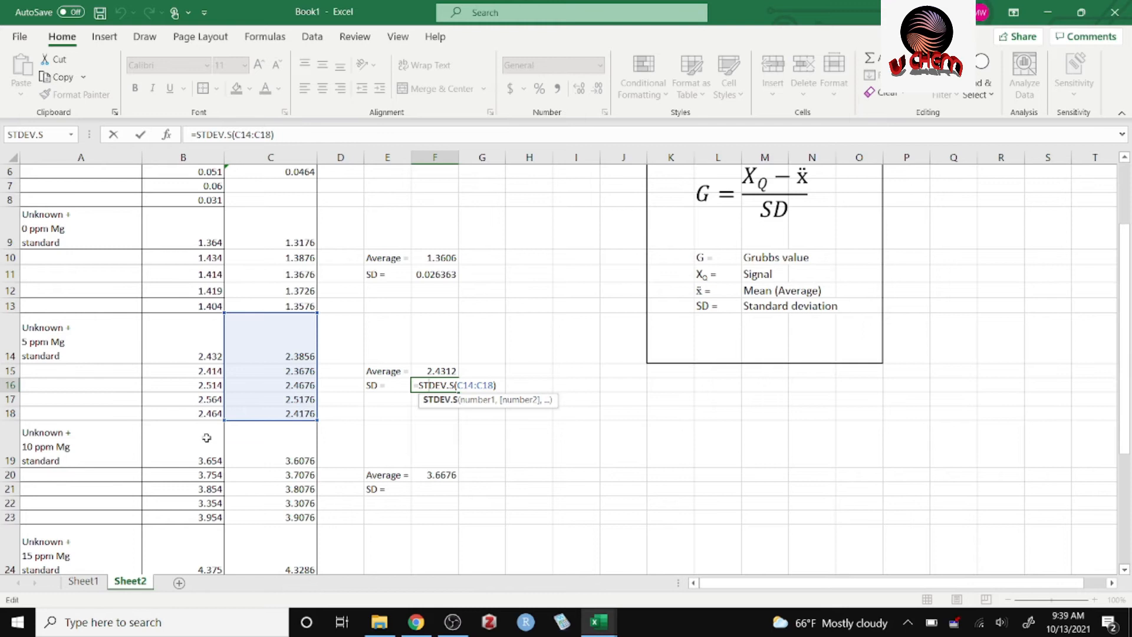
key("Return")
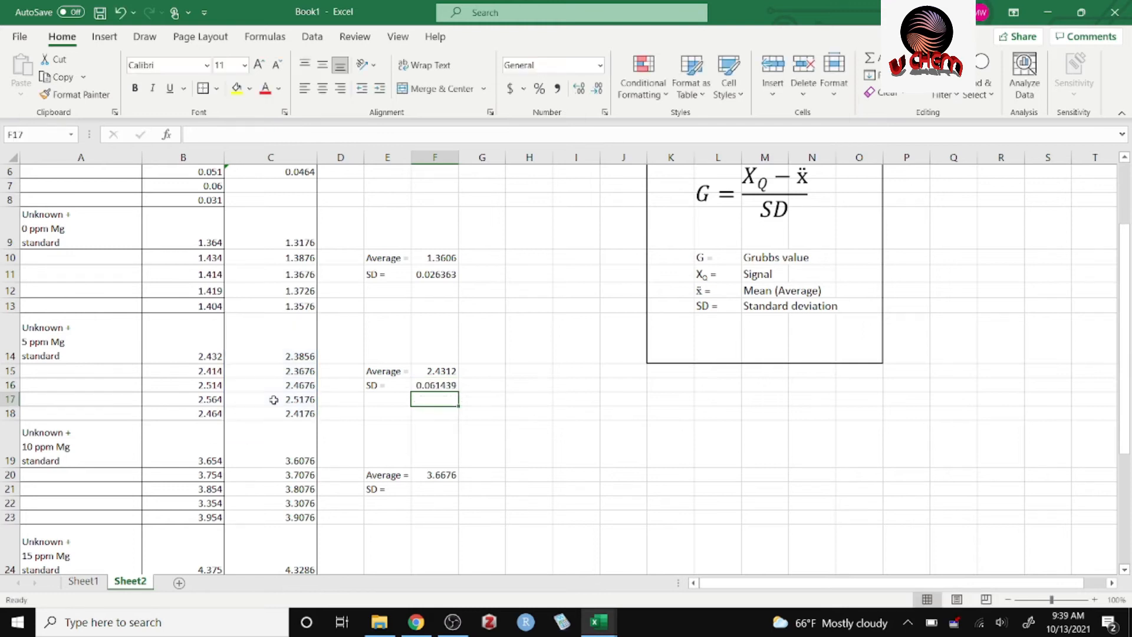
Copy the standard deviation formula from F16 into F21 for the 10 ppm Mg group.
left_click(450, 386)
key("ctrl+c")
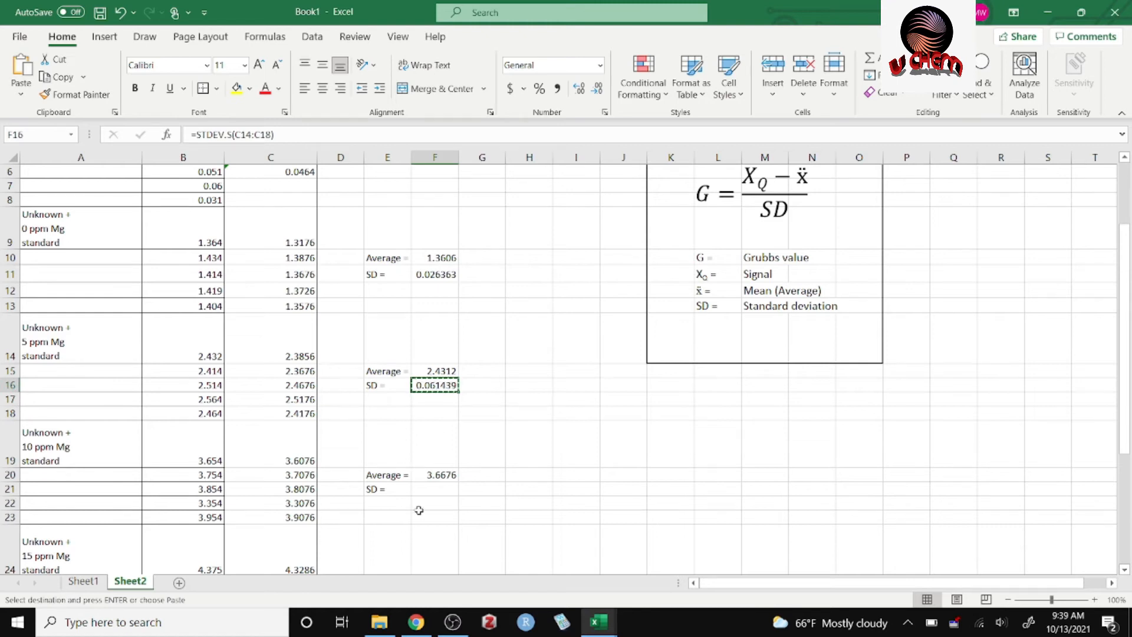
left_click(449, 491)
key("ctrl+v")
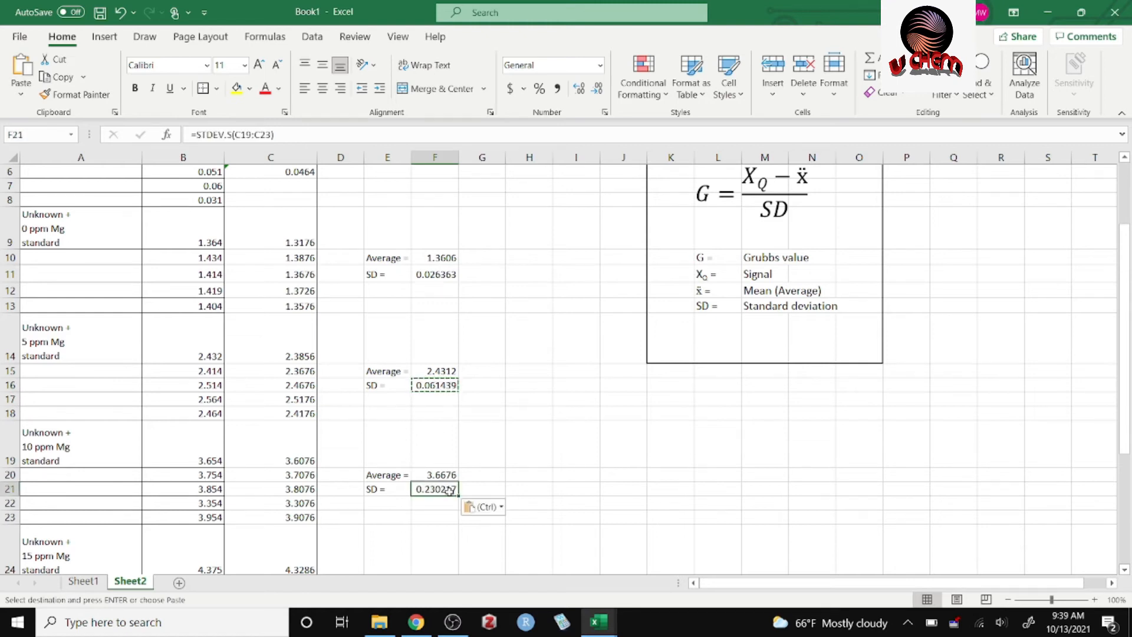
left_click(611, 473)
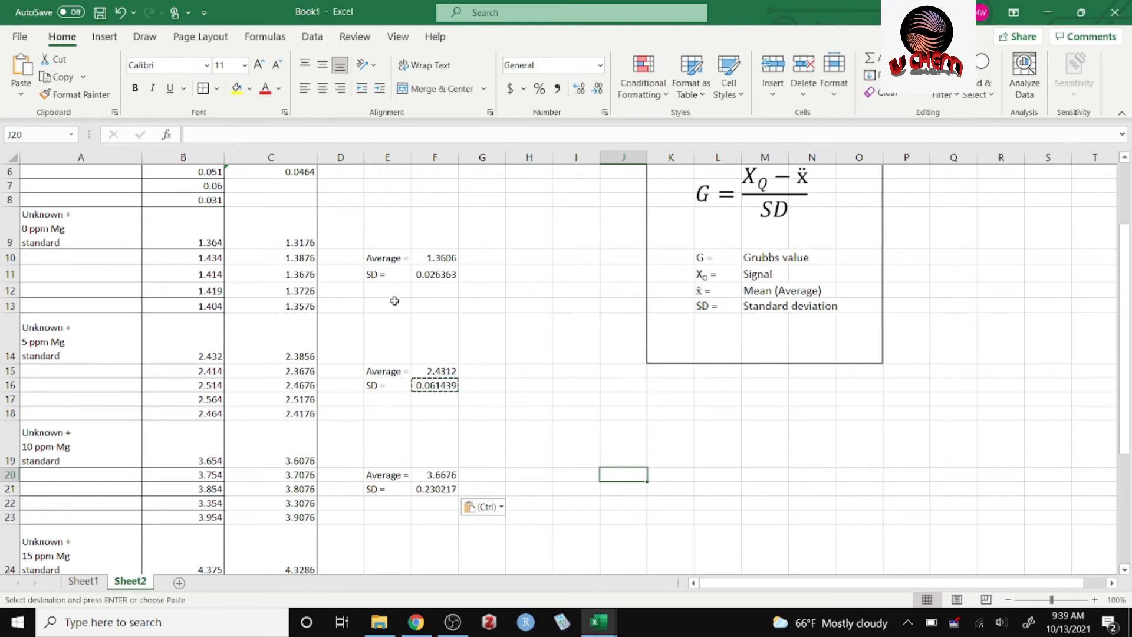
double_click(526, 452)
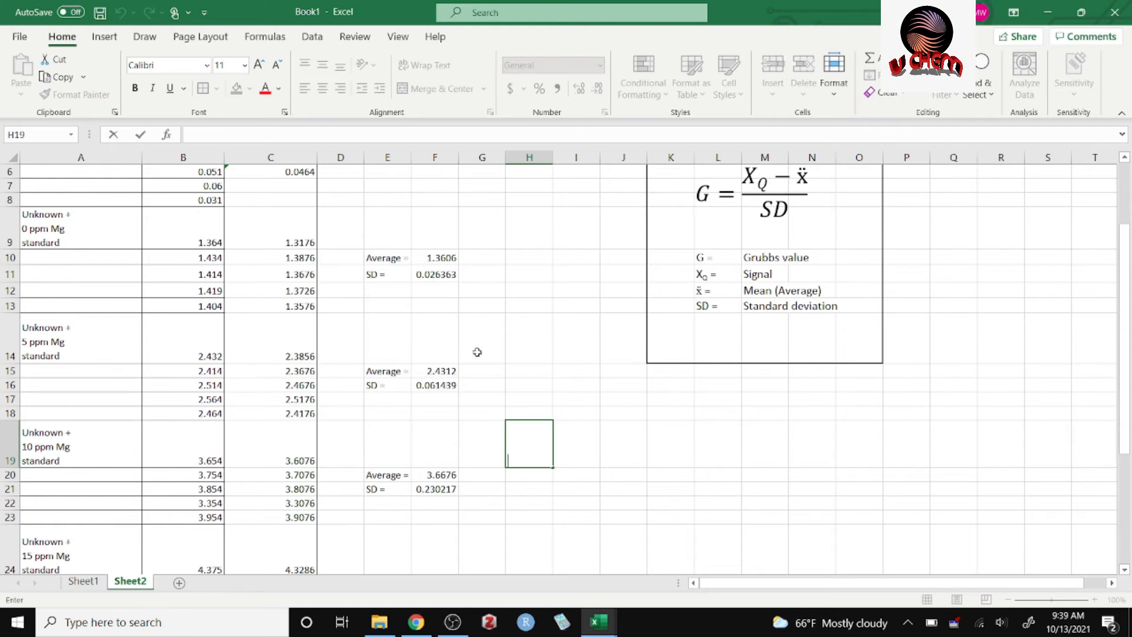
Enter the label "Count =" in E12 below the SD of the 0 ppm Mg group.
left_click(392, 291)
type("Count =")
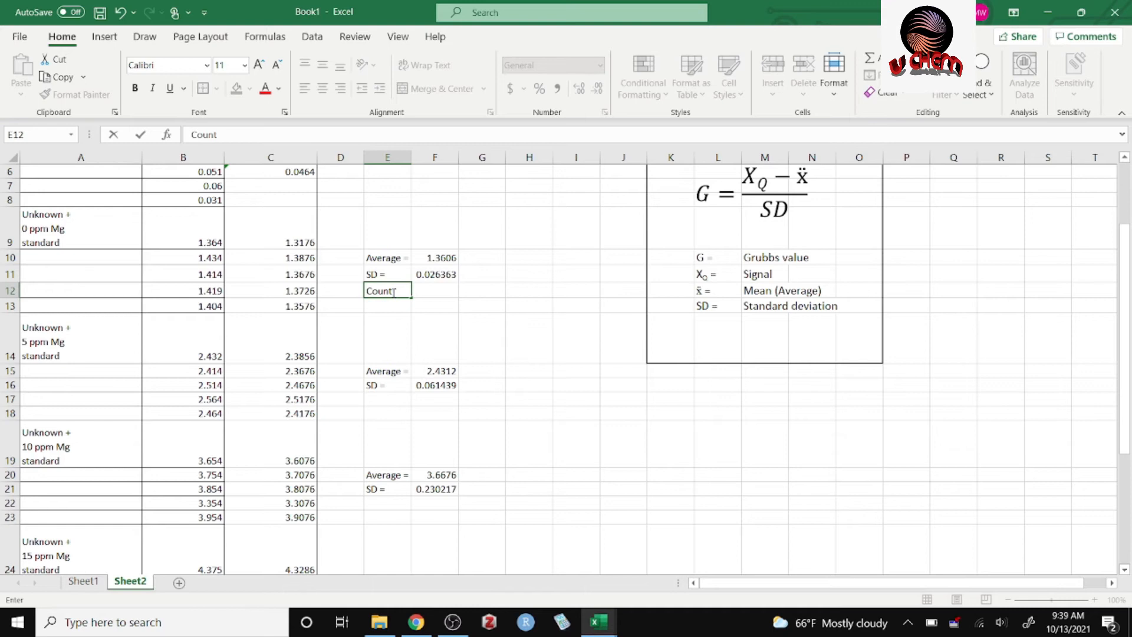
left_click(435, 321)
left_click(401, 291)
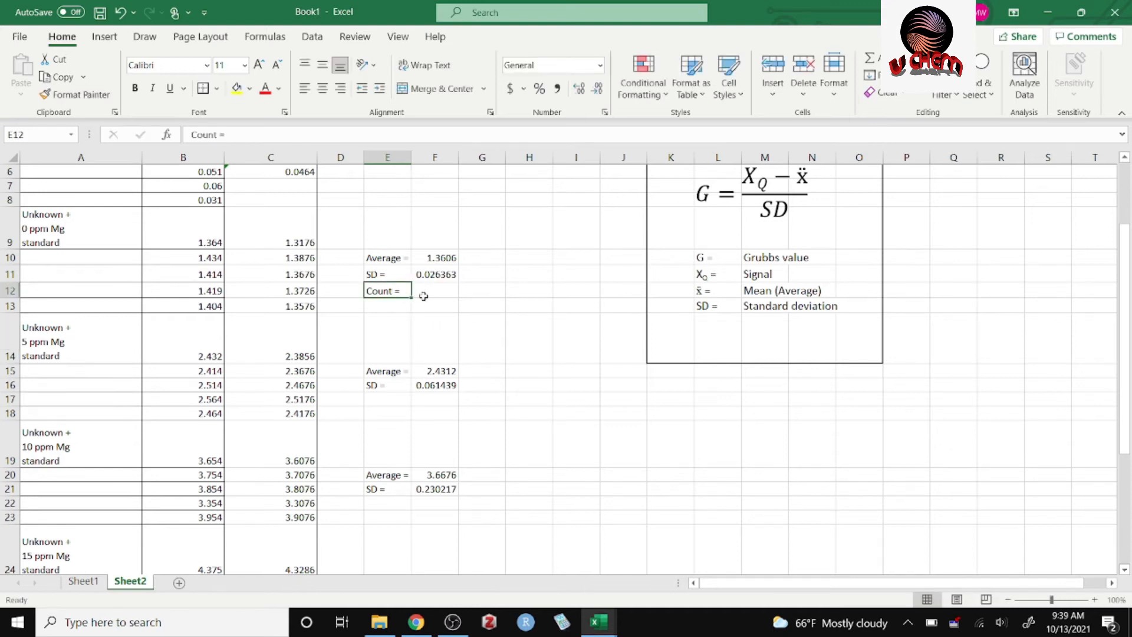
Count the 0 ppm Mg signals C9:C13 in F12 using the COUNT function.
left_click(425, 296)
left_click(436, 292)
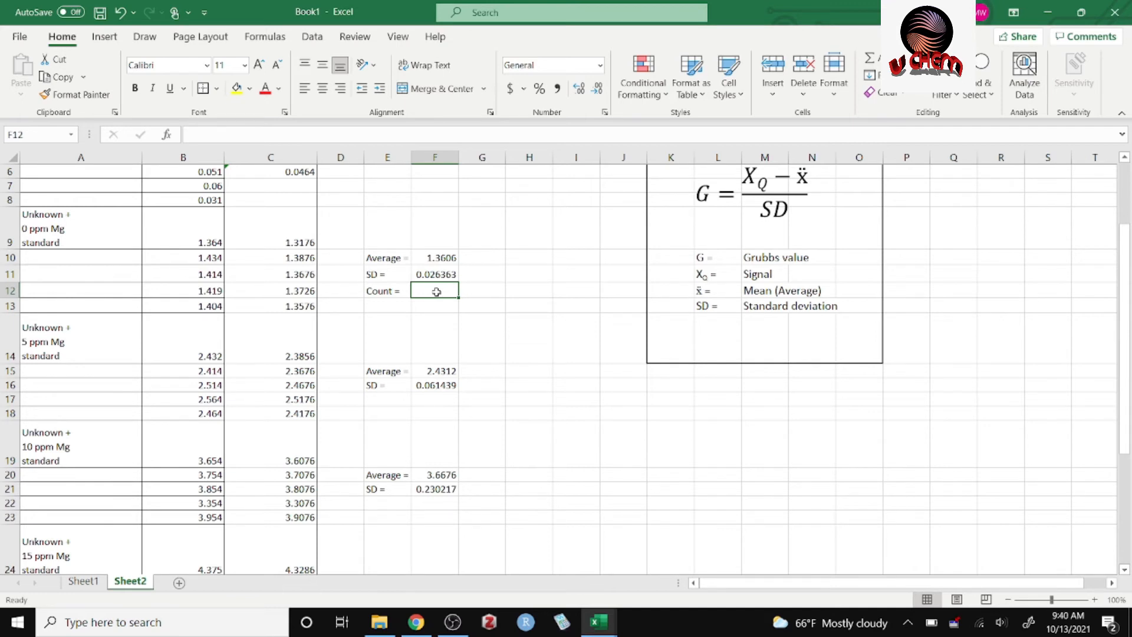
type("=")
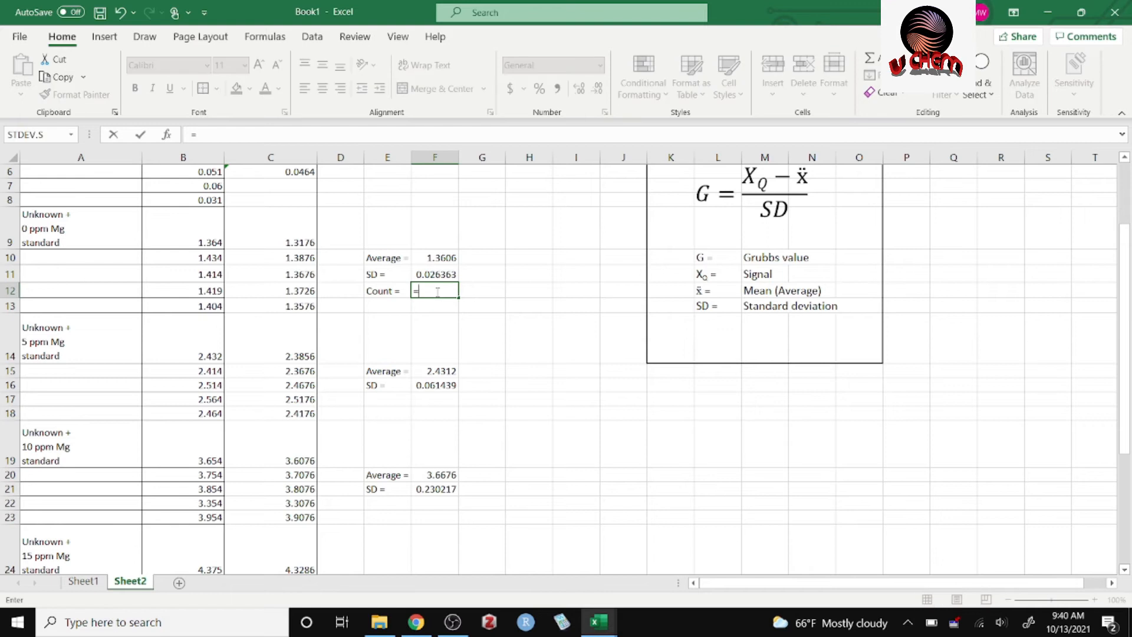
type("cou")
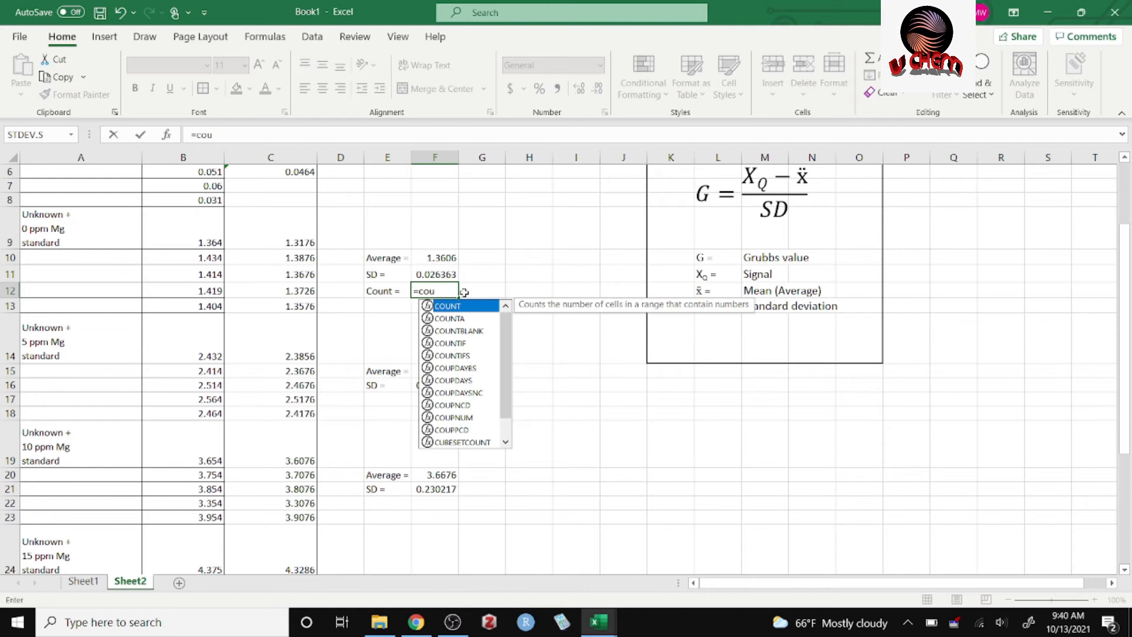
double_click(462, 309)
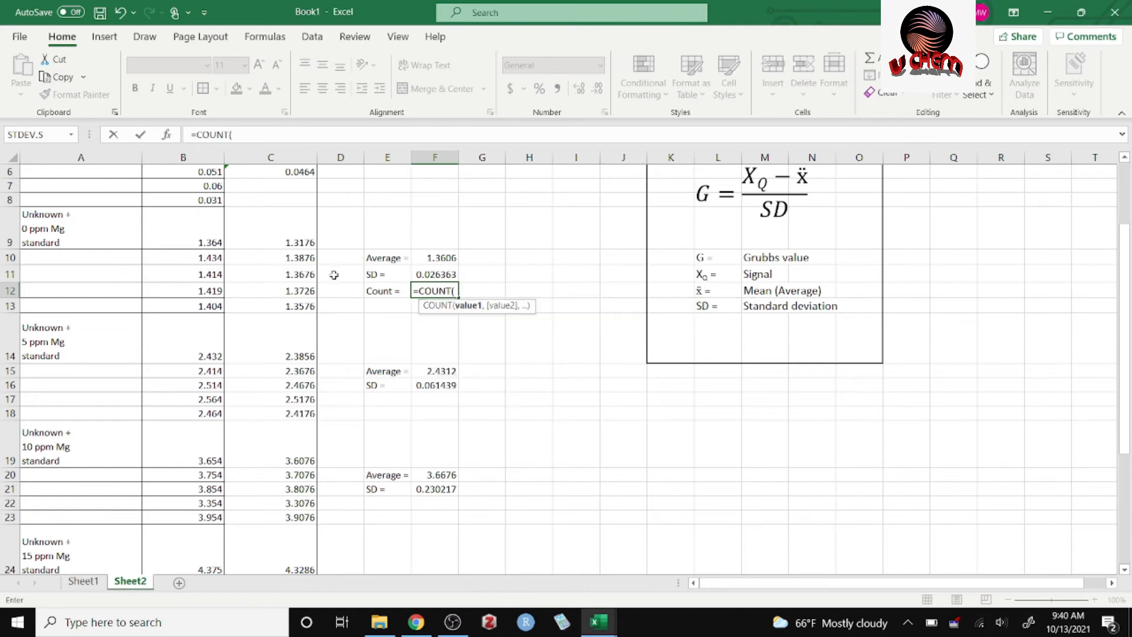
left_click(306, 245)
left_click_drag(306, 244, 299, 306)
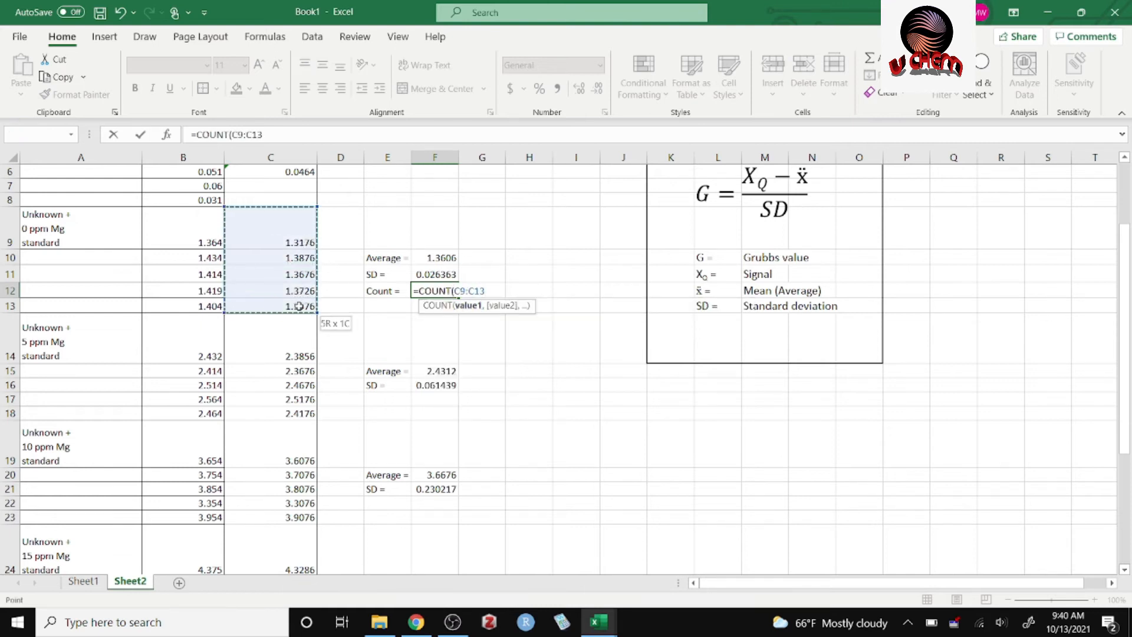
key("Return")
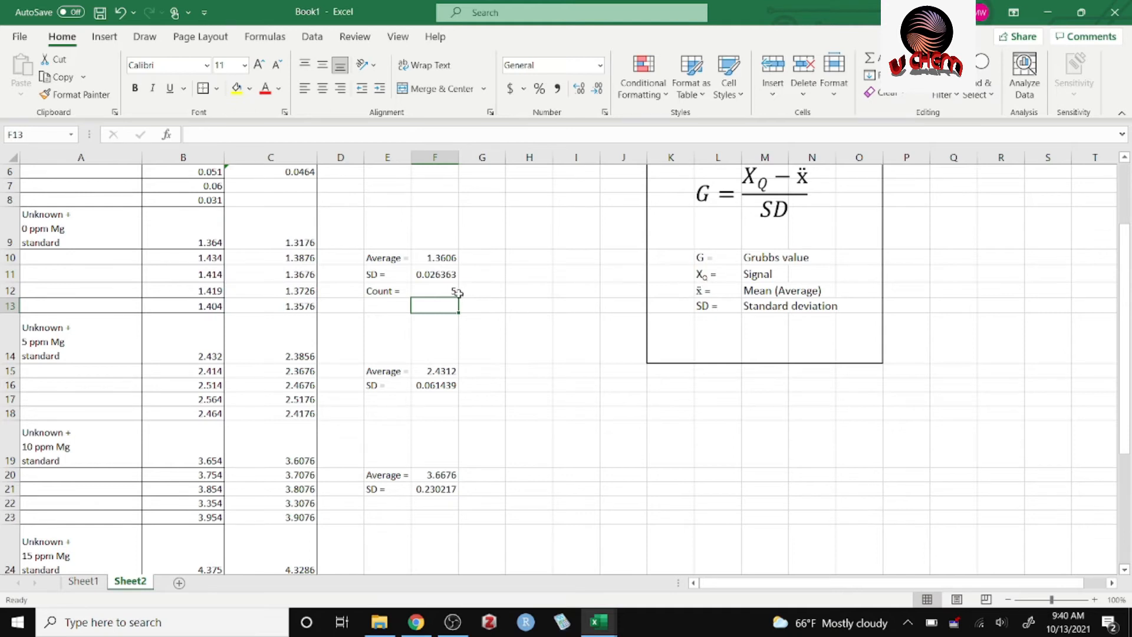
Copy the "Count =" label from E12 into E17 and E22 for the 5 and 10 ppm Mg groups.
left_click(384, 291)
key("ctrl+c")
left_click(388, 398)
key("ctrl+v")
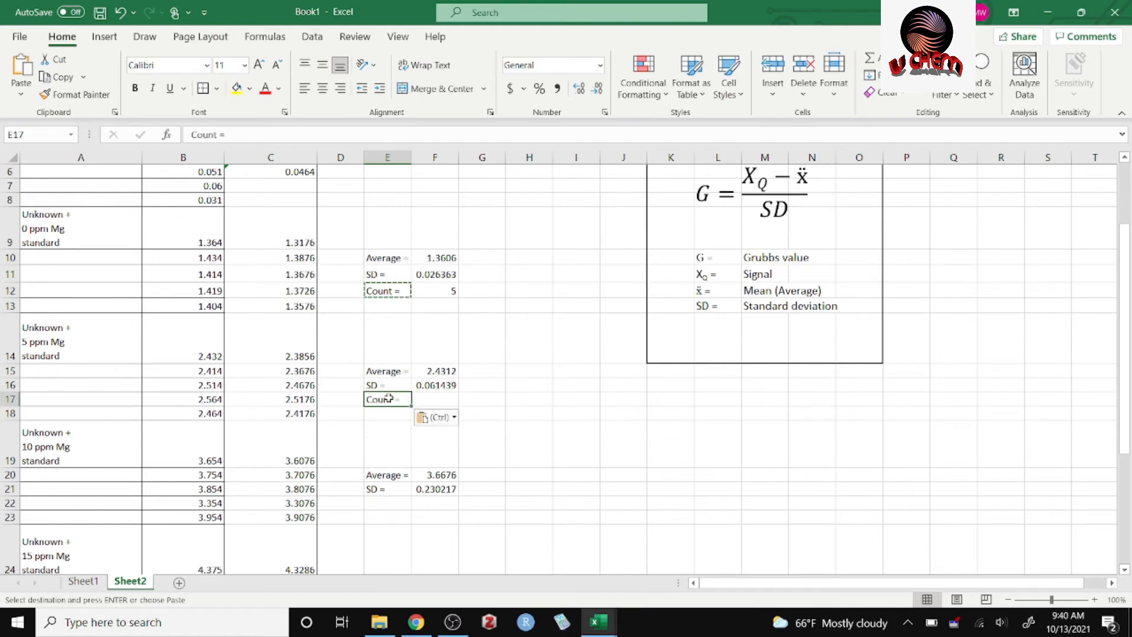
left_click(389, 505)
key("ctrl+v")
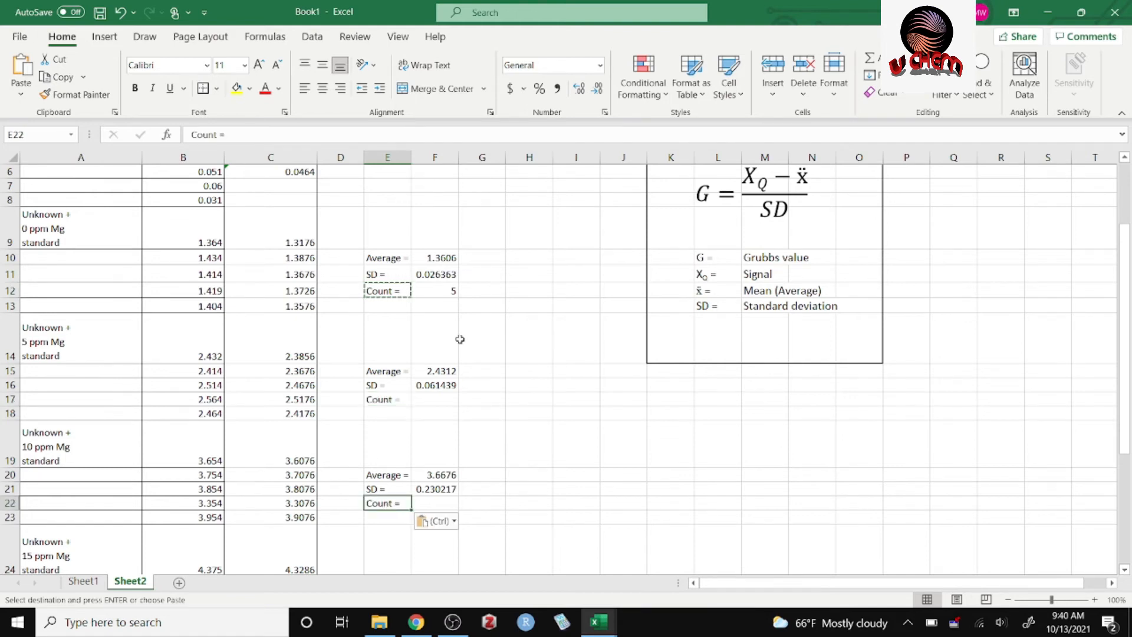
Copy the COUNT formula from F12 into F17 and F22 for the 5 and 10 ppm Mg groups.
left_click(444, 296)
key("ctrl+c")
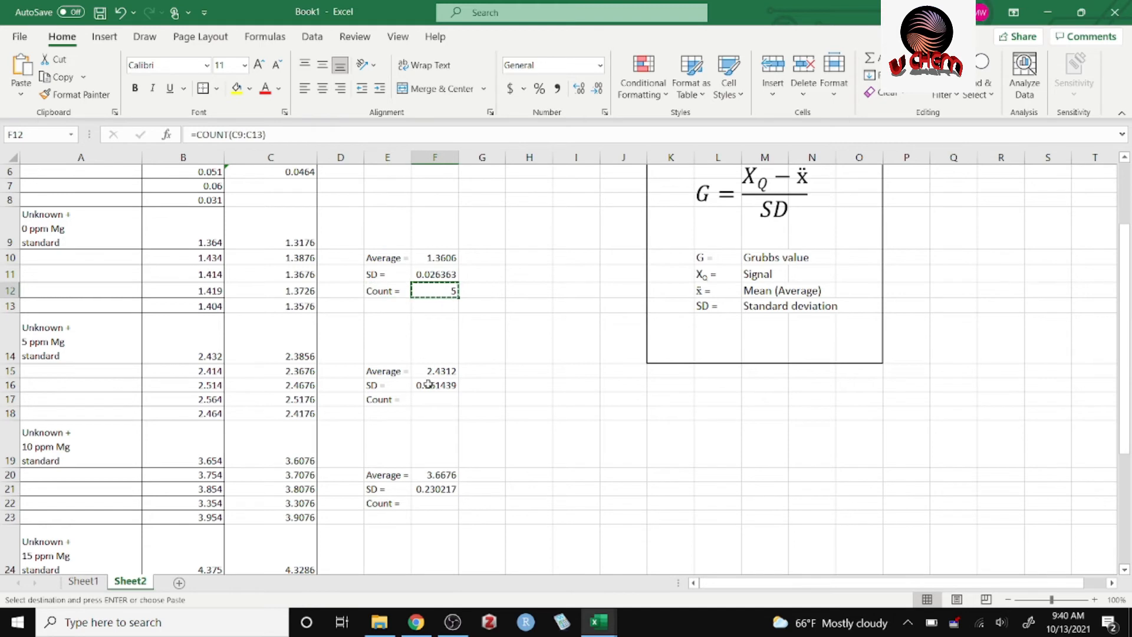
left_click(437, 398)
key("ctrl+v")
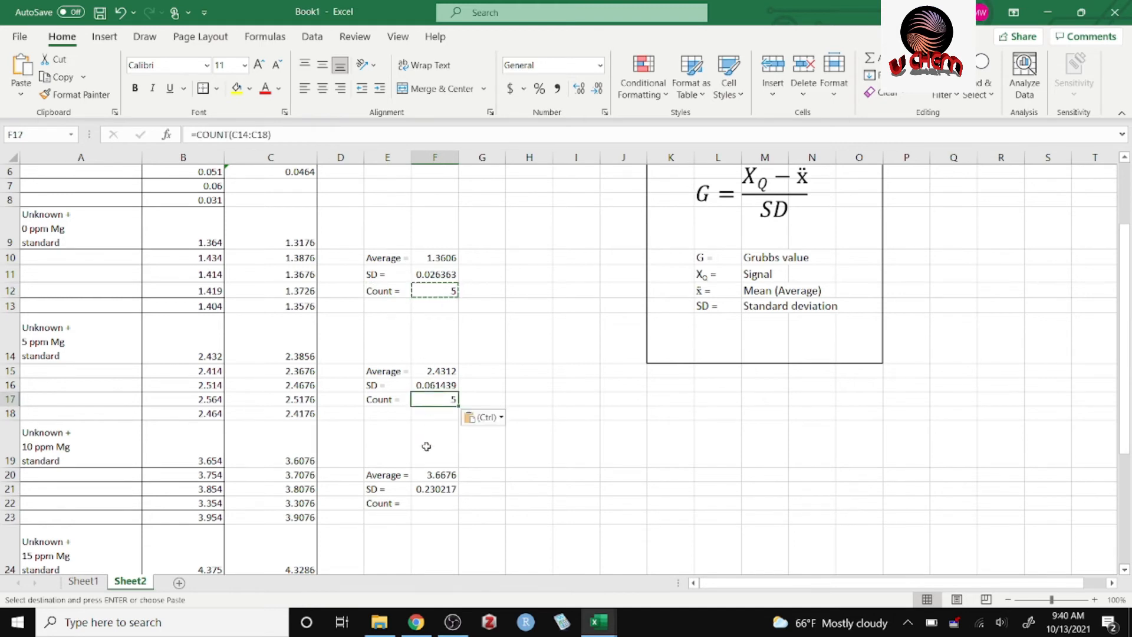
left_click(437, 504)
key("ctrl+v")
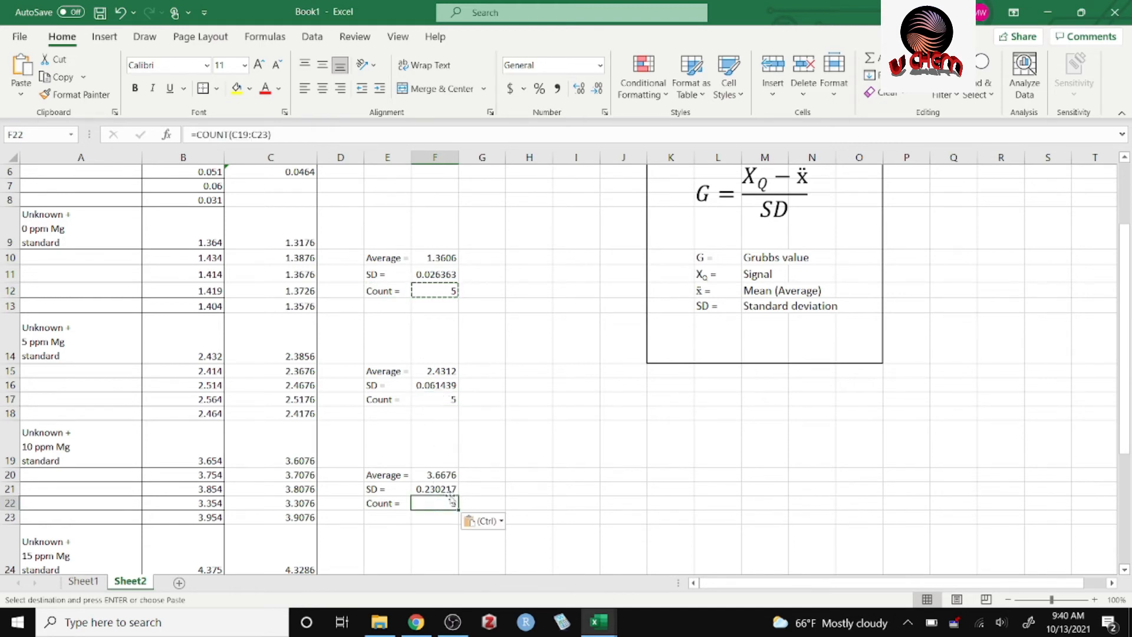
Check the cell ranges referenced by the COUNT formulas in F22 and F17.
left_click(548, 448)
double_click(443, 502)
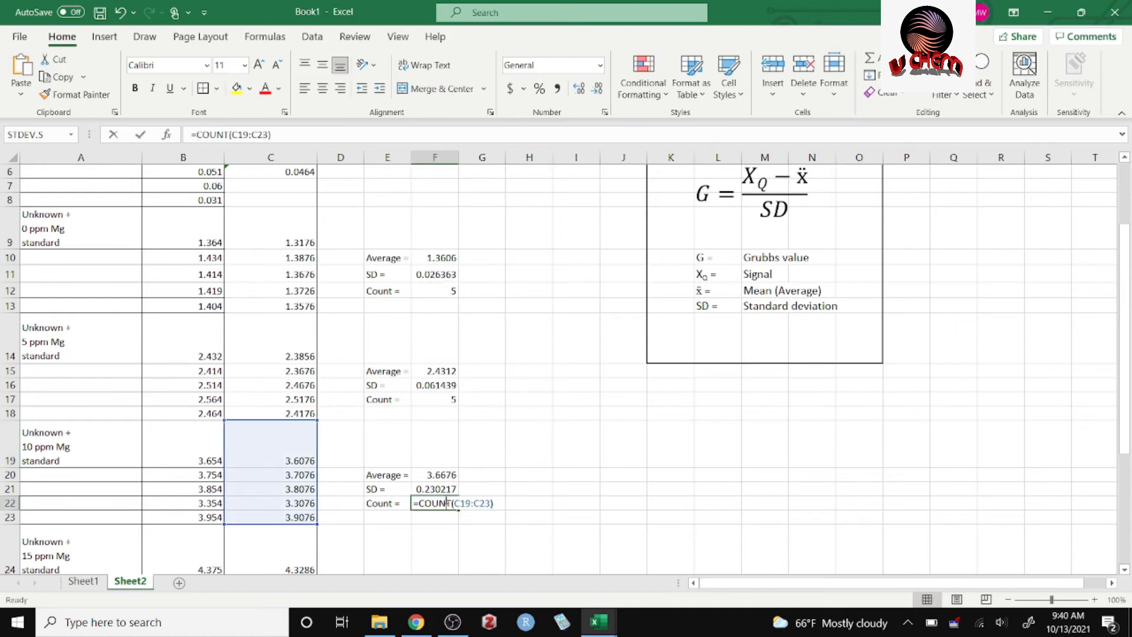
left_click(476, 474)
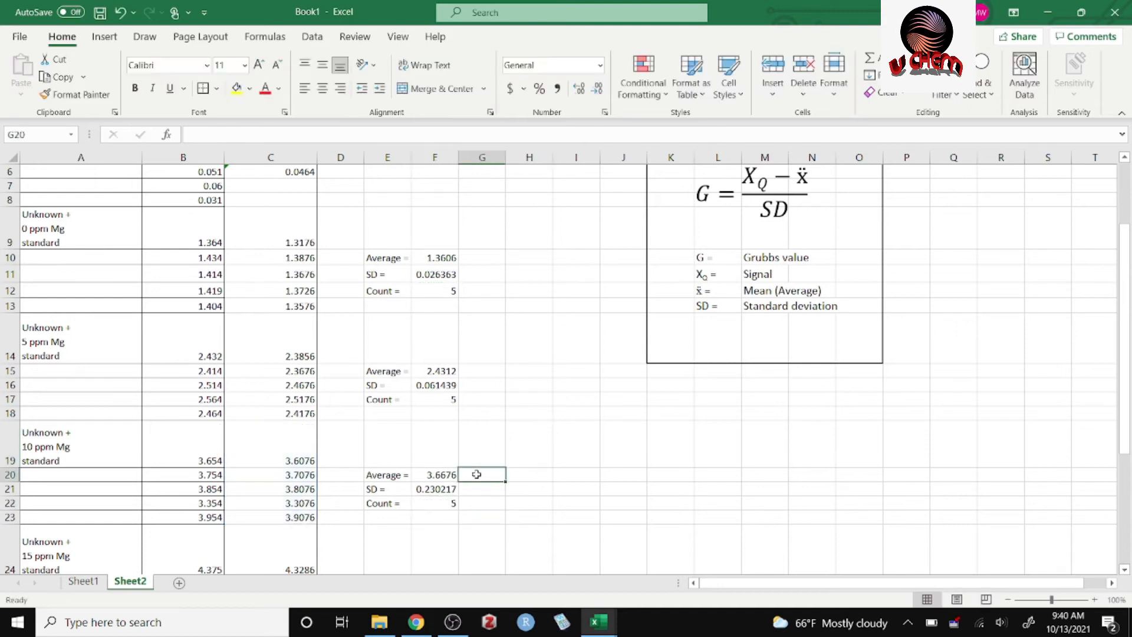
key("Left")
key("Up")
double_click(439, 403)
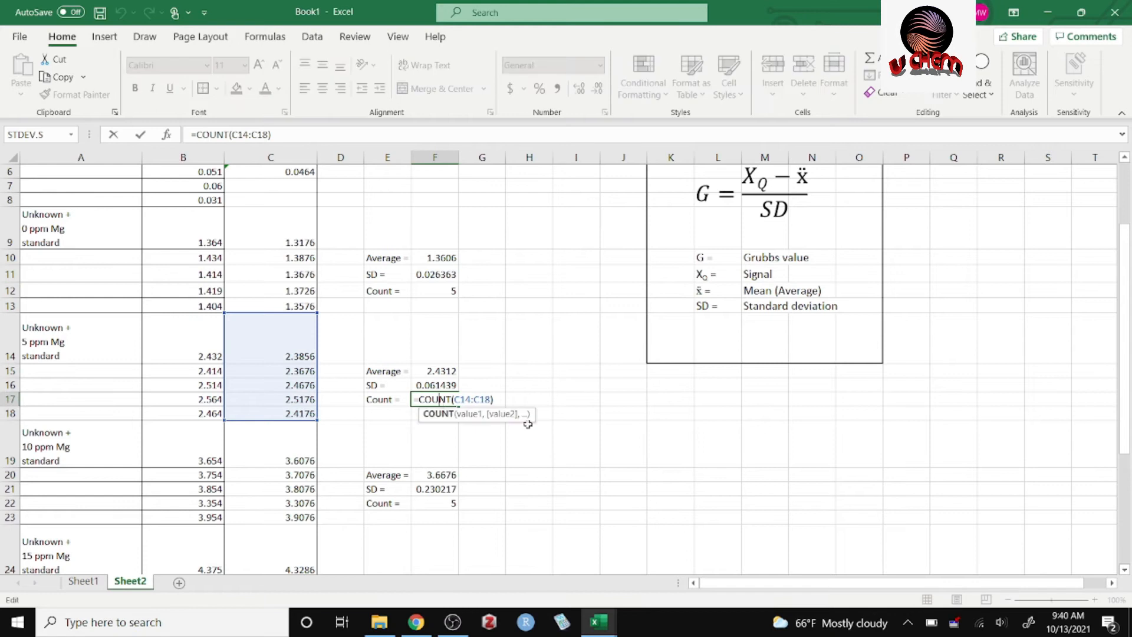
left_click(543, 434)
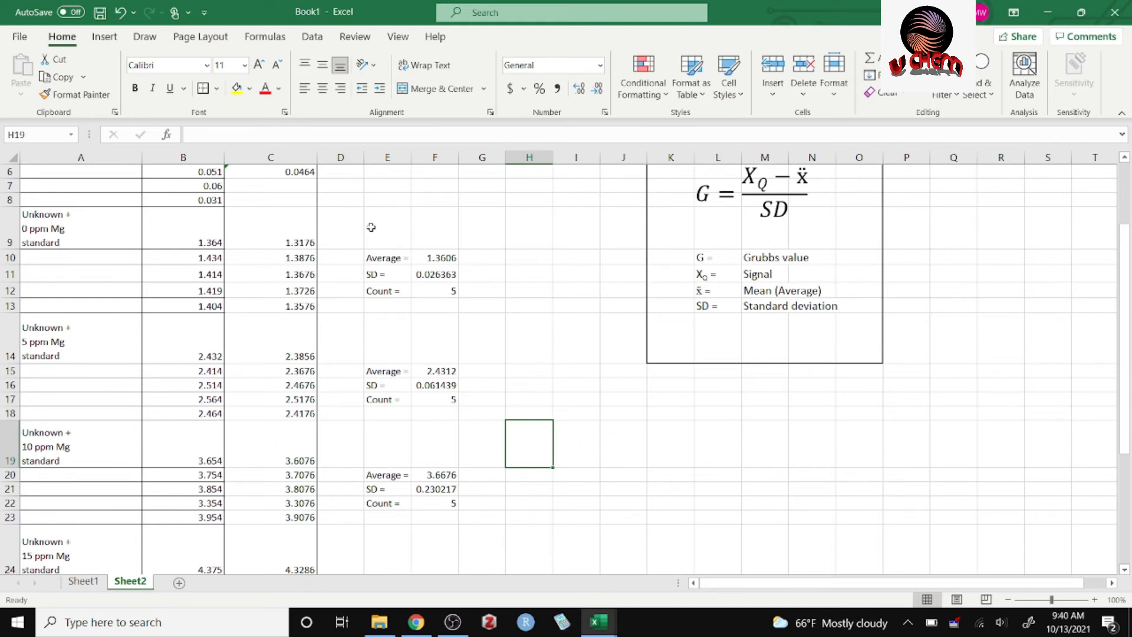
Apply an outside border around the statistics block E10:F23.
left_click_drag(403, 255, 441, 522)
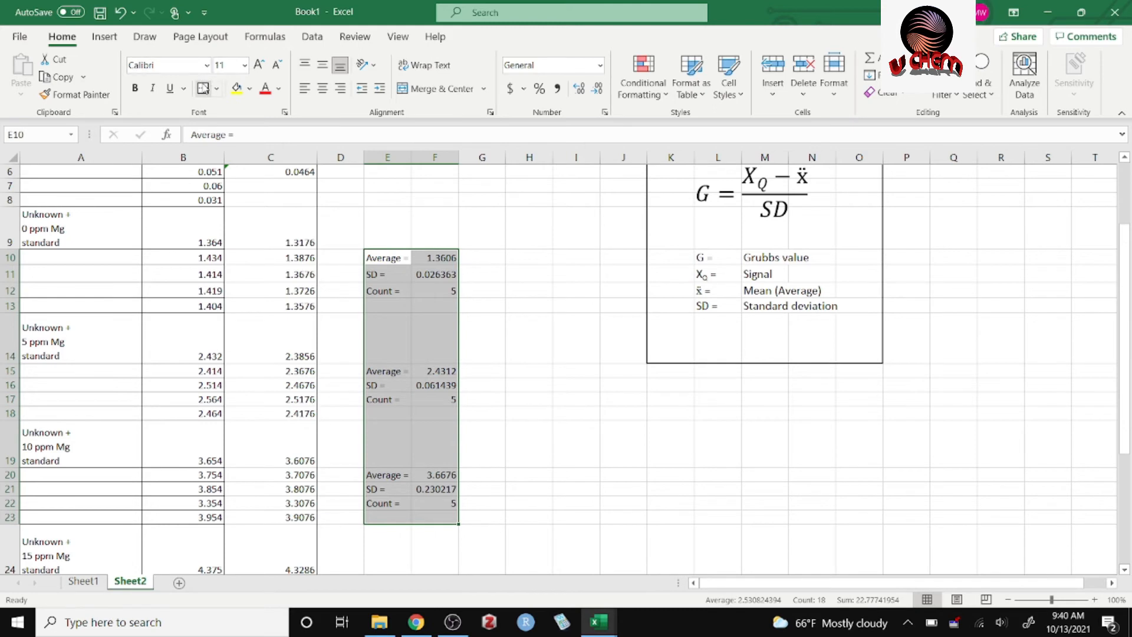
left_click(468, 253)
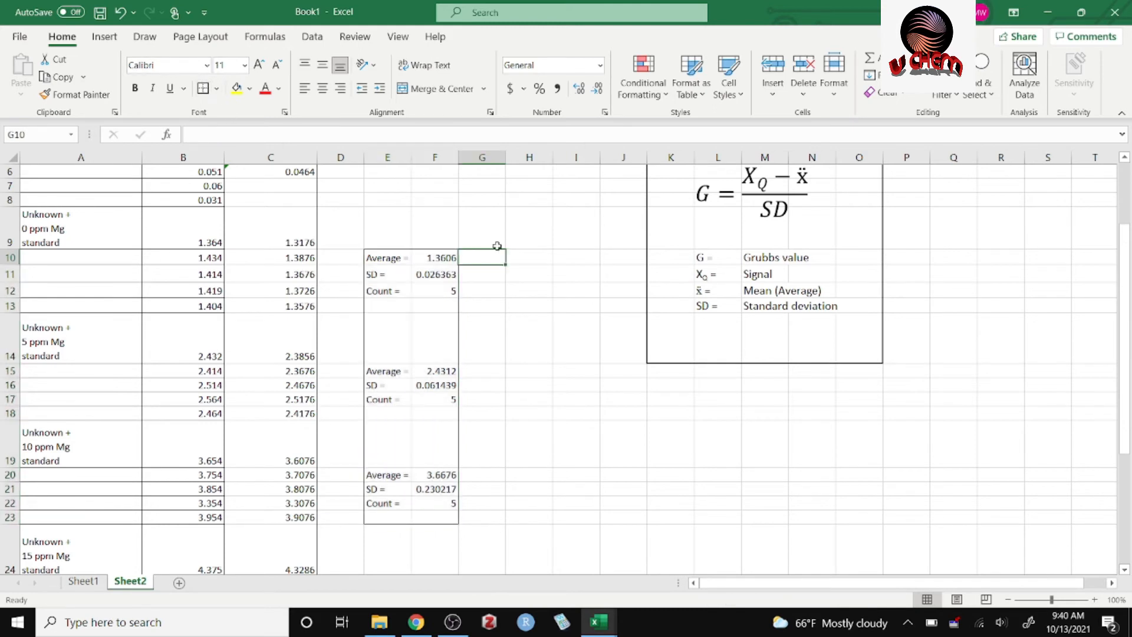
left_click(587, 415)
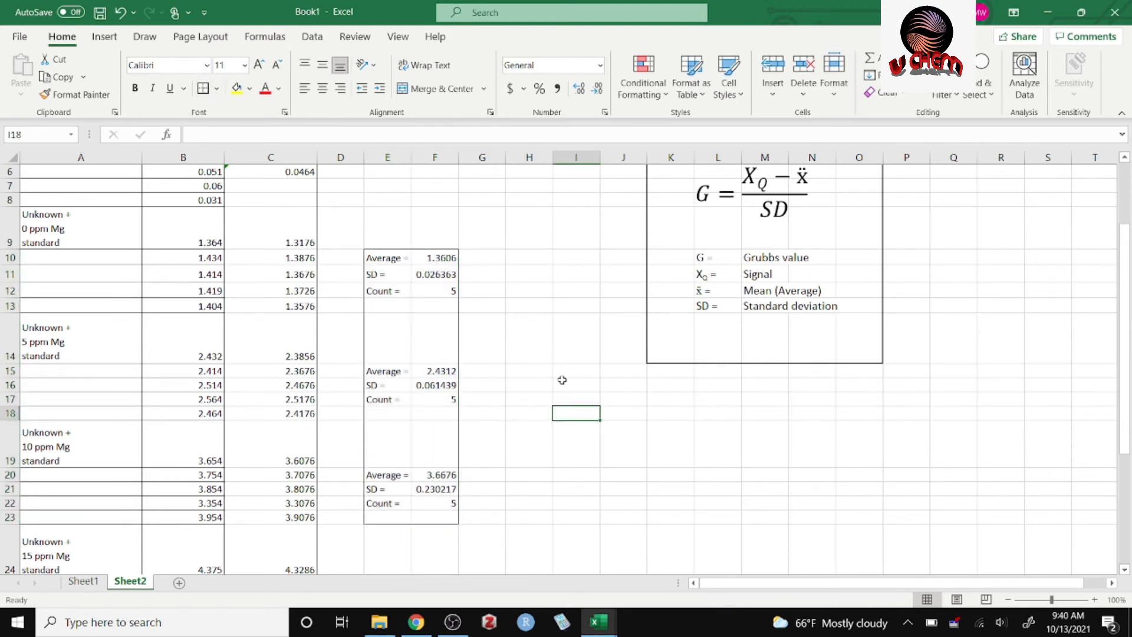
Enter the heading "Grubbs test" in H9 and widen column H to fit it.
left_click(521, 235)
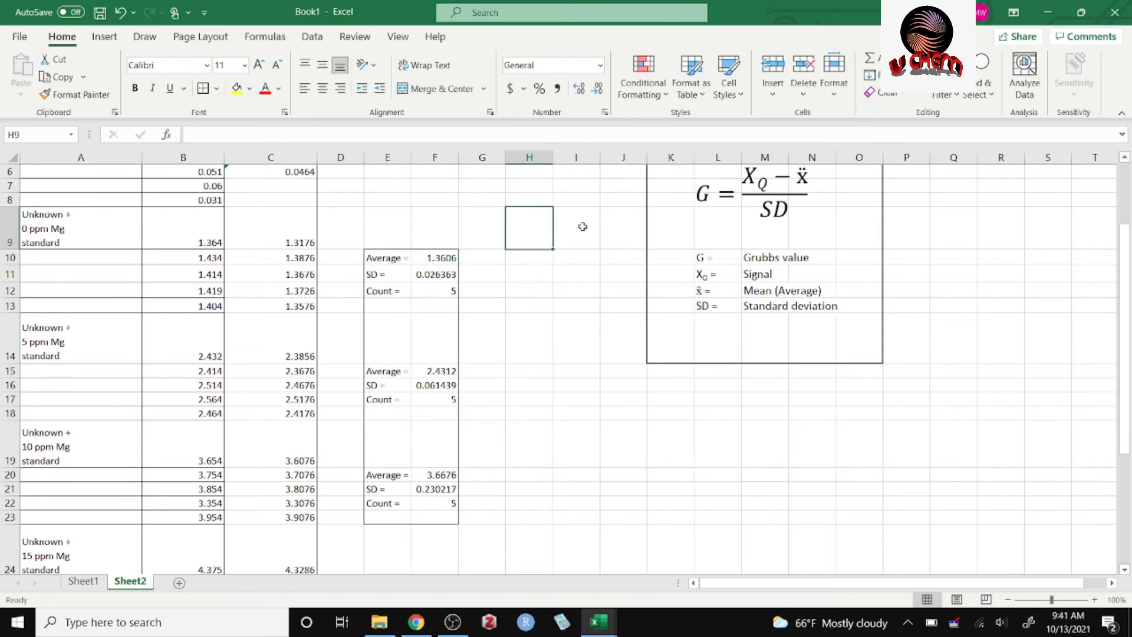
type("Grubbs test")
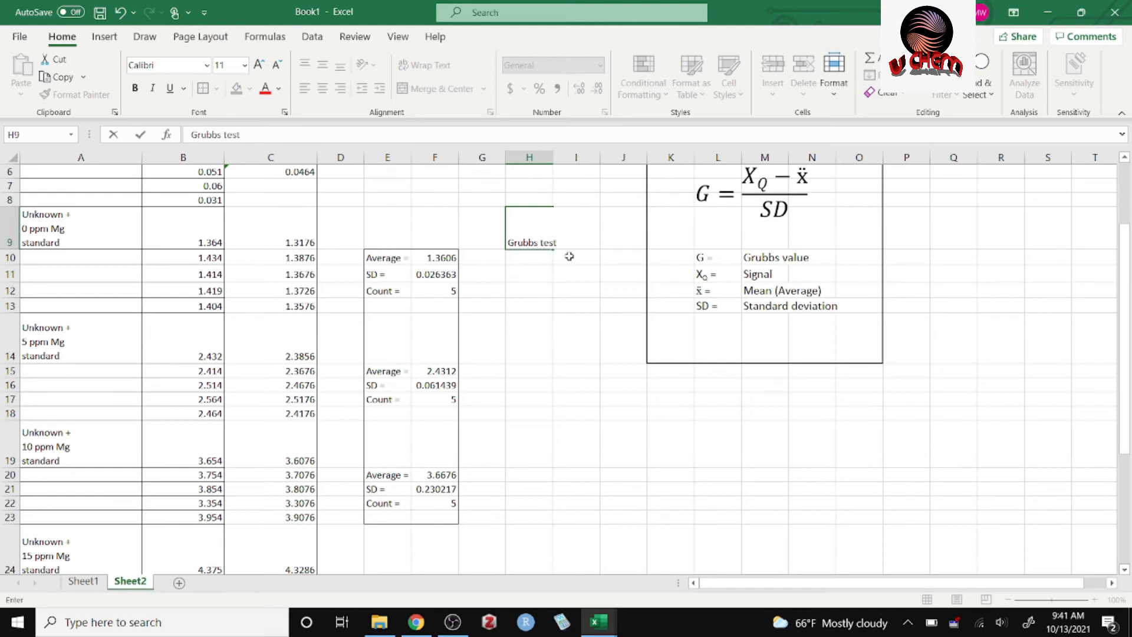
left_click(572, 289)
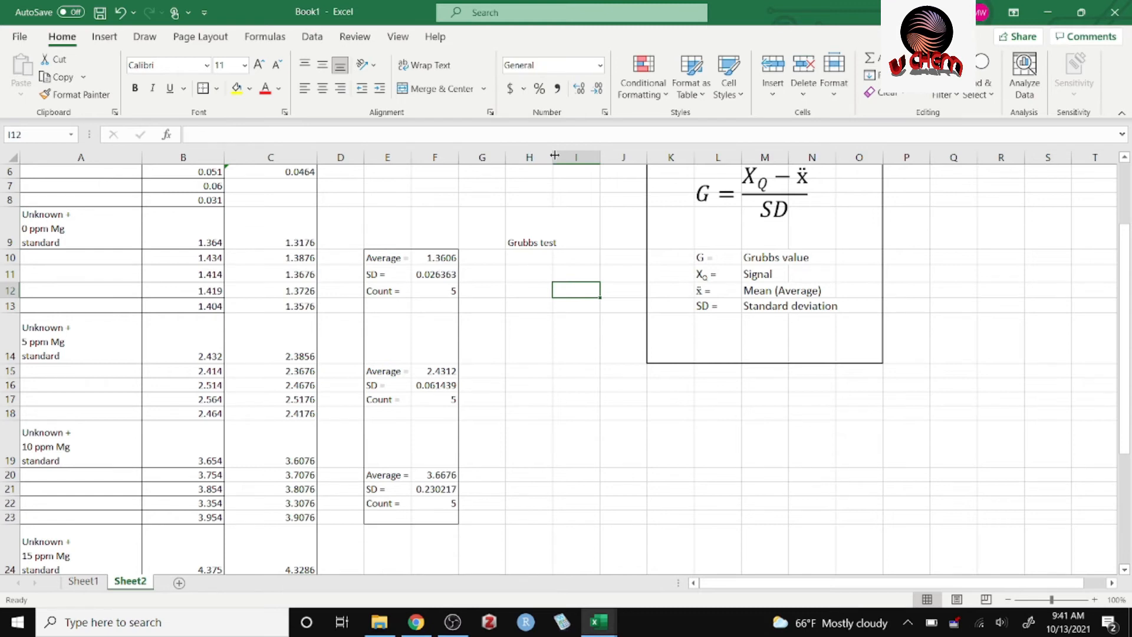
left_click_drag(554, 155, 560, 155)
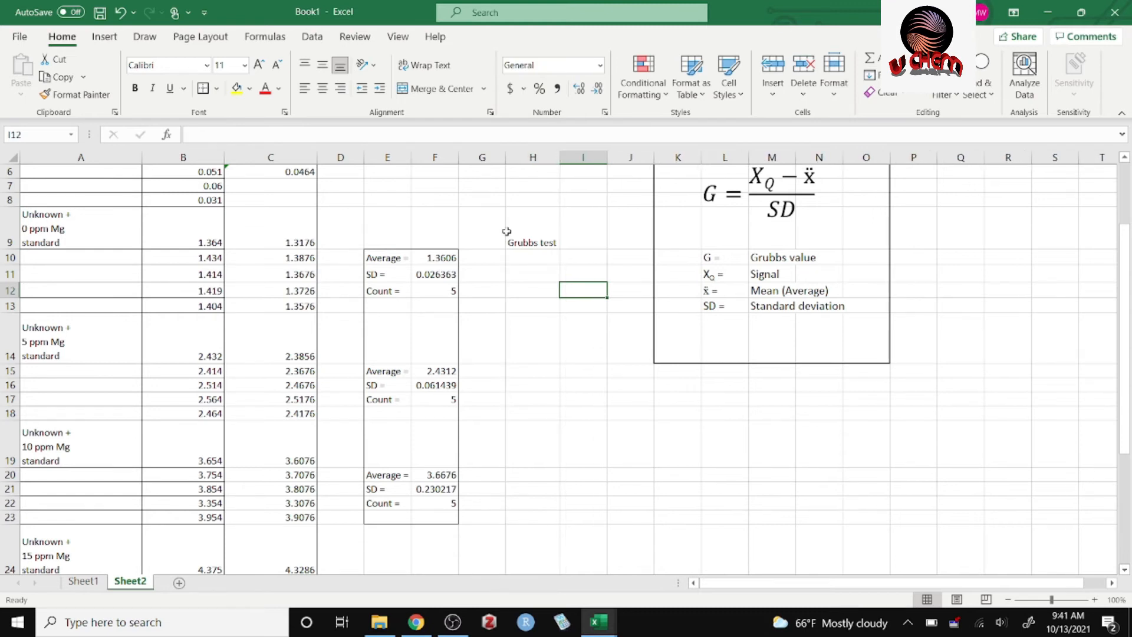
Move the "Grubbs test" heading from H9 up to H8.
left_click(510, 325)
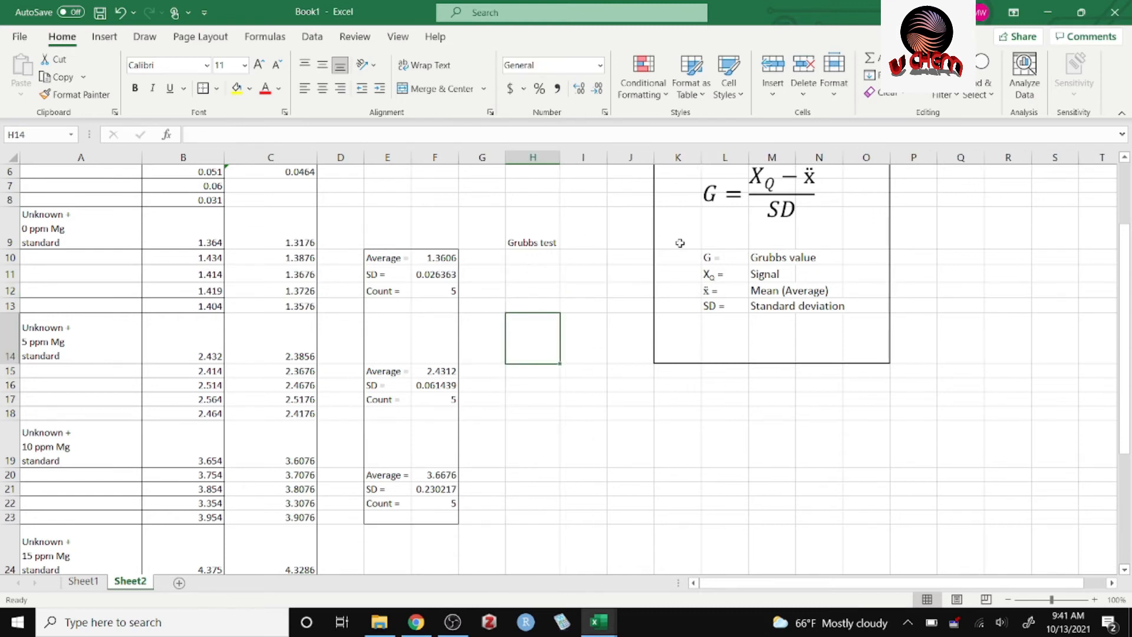
left_click(528, 263)
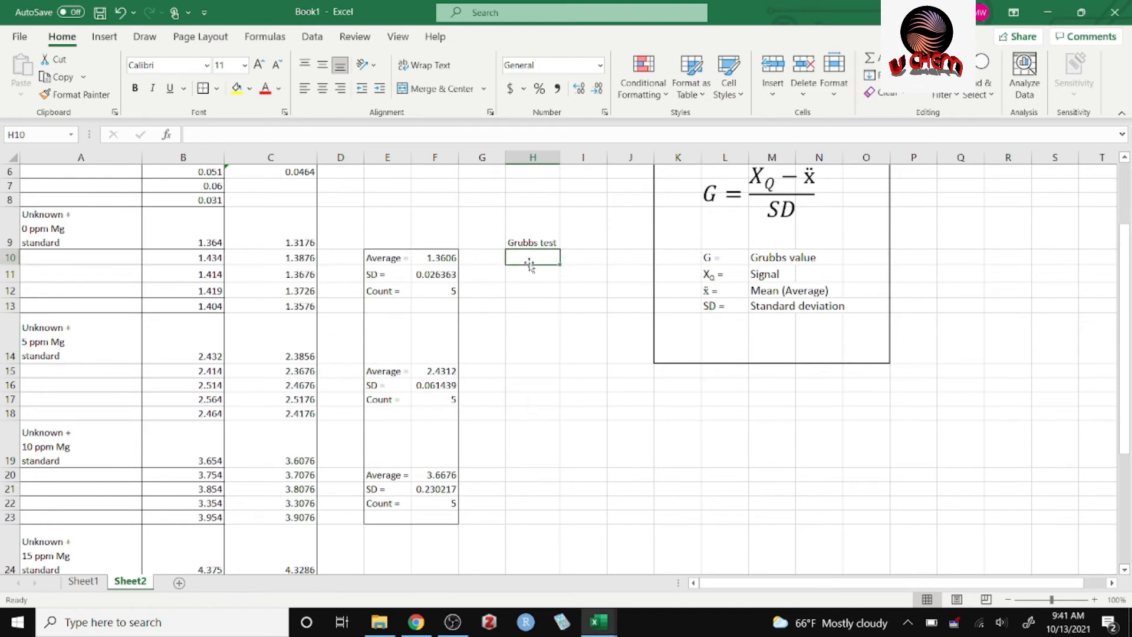
left_click(529, 241)
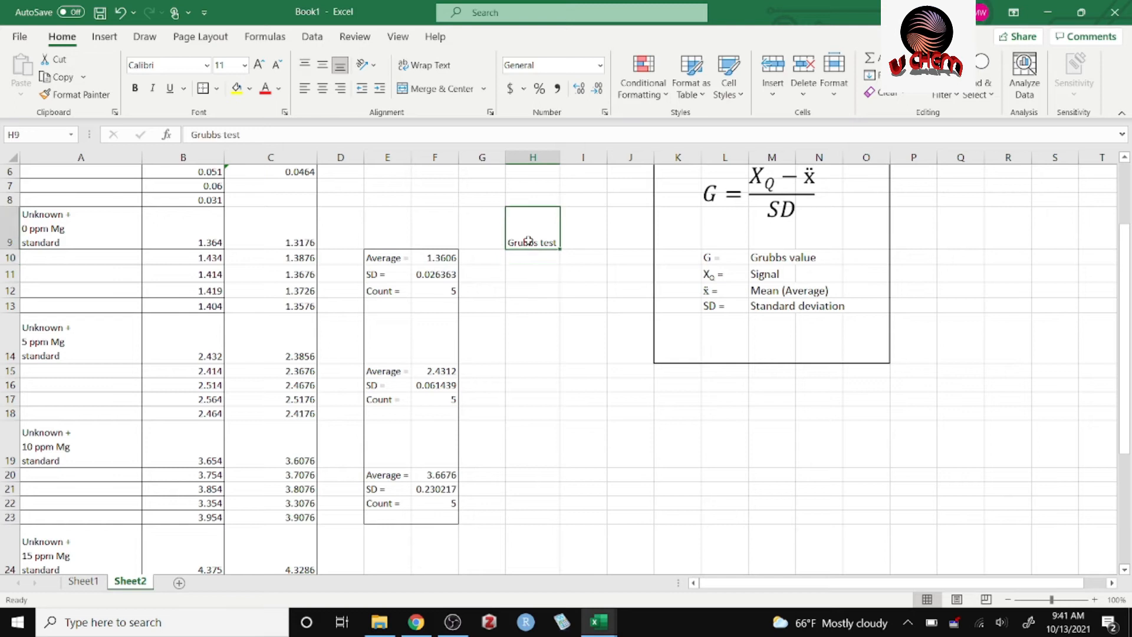
left_click_drag(532, 209, 535, 200)
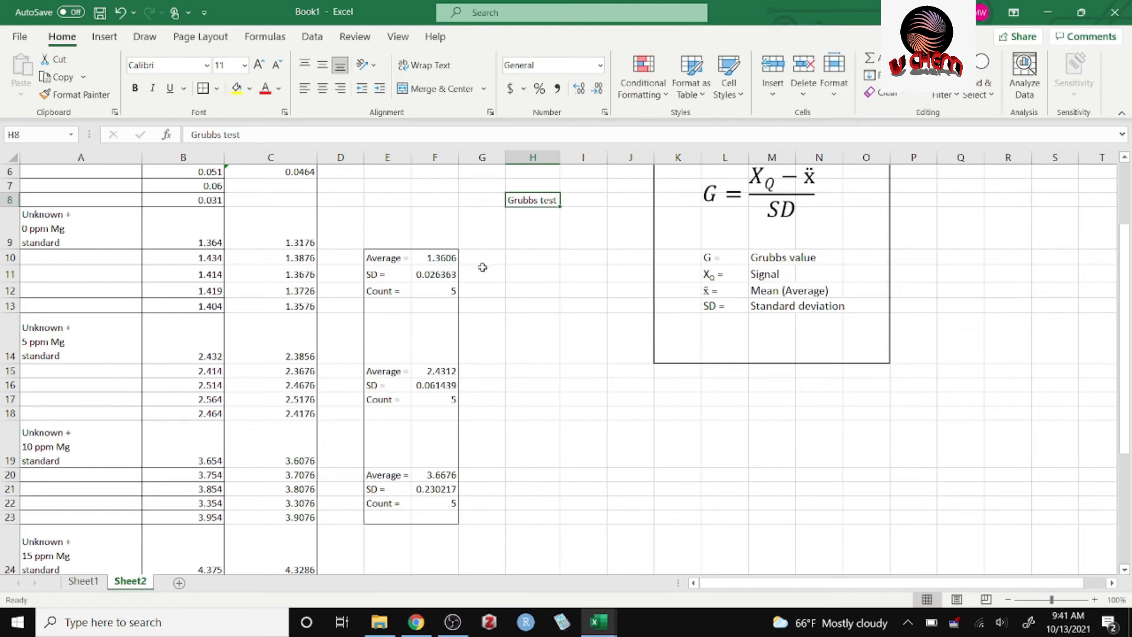
Enter the Grubbs formula =(C9-F10)/F11 in H9 for the first 0 ppm Mg signal.
left_click(529, 241)
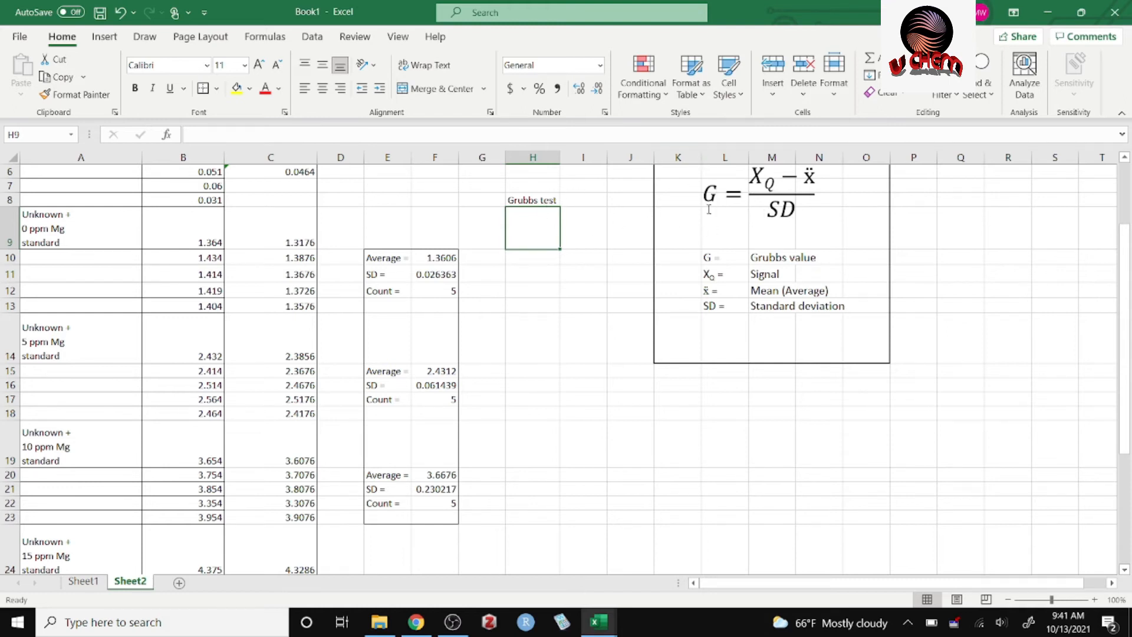
type("=")
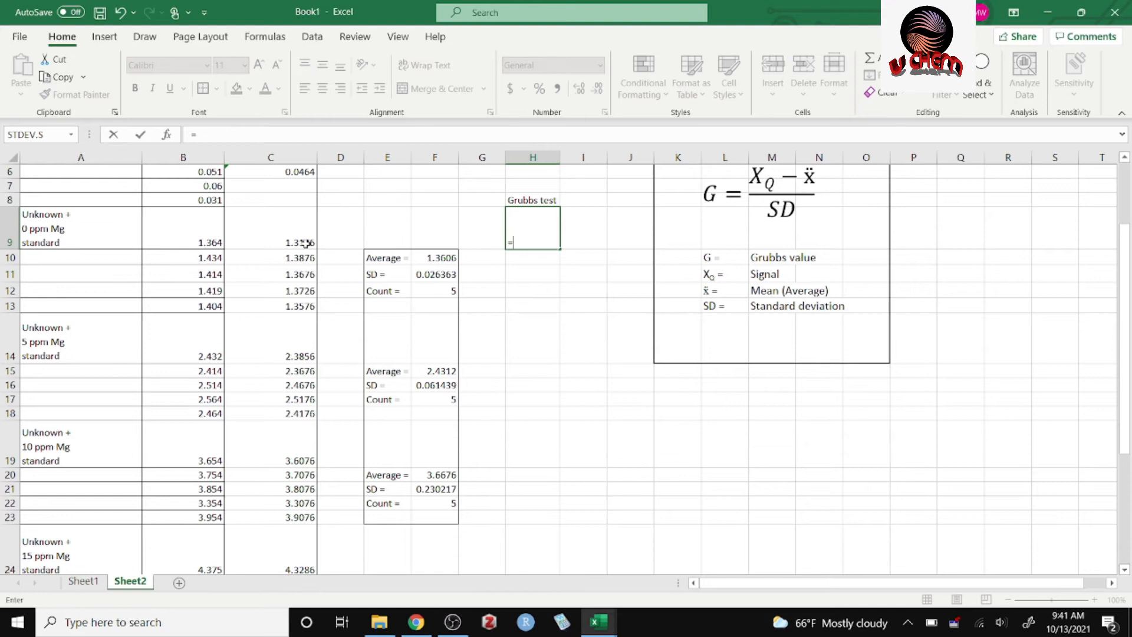
type("(")
left_click(305, 240)
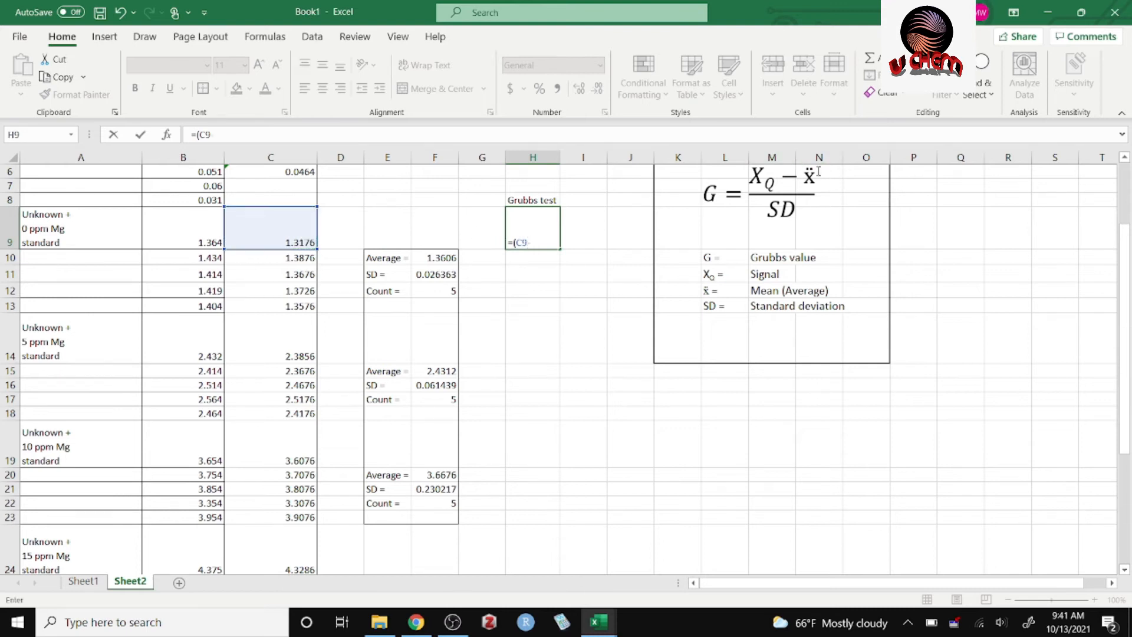
type("-")
left_click(437, 260)
type(")/")
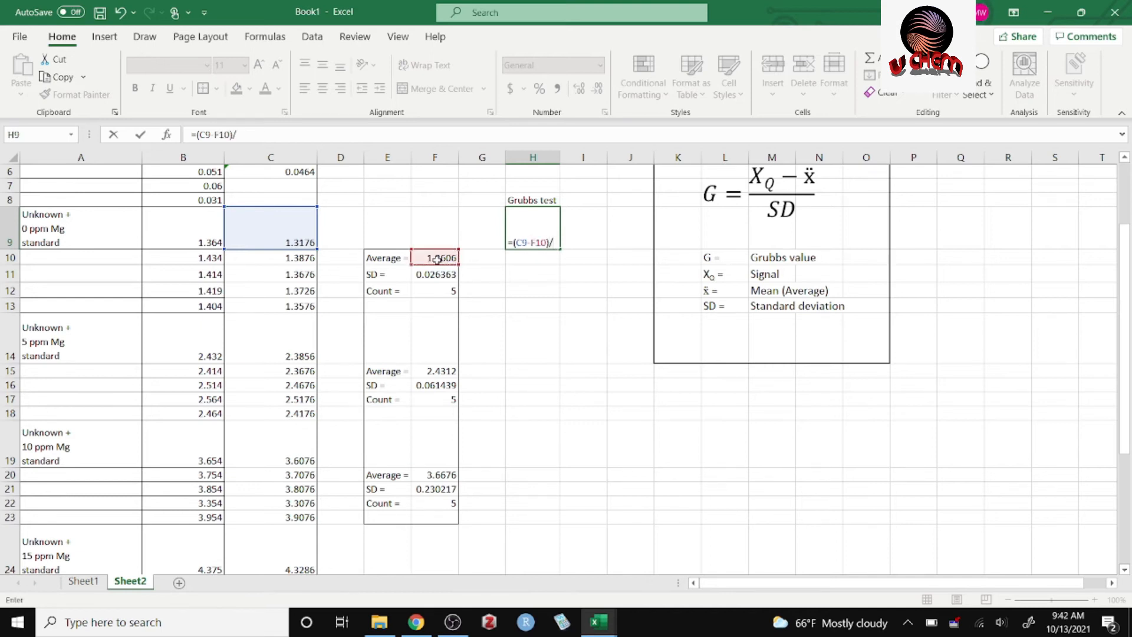
left_click(444, 272)
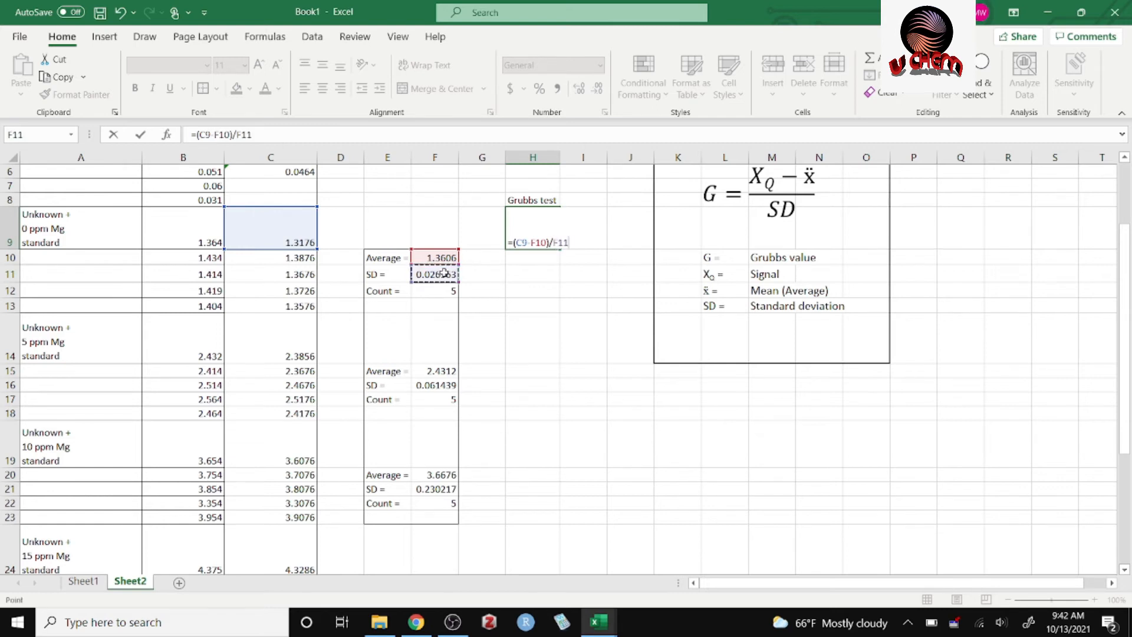
key("Return")
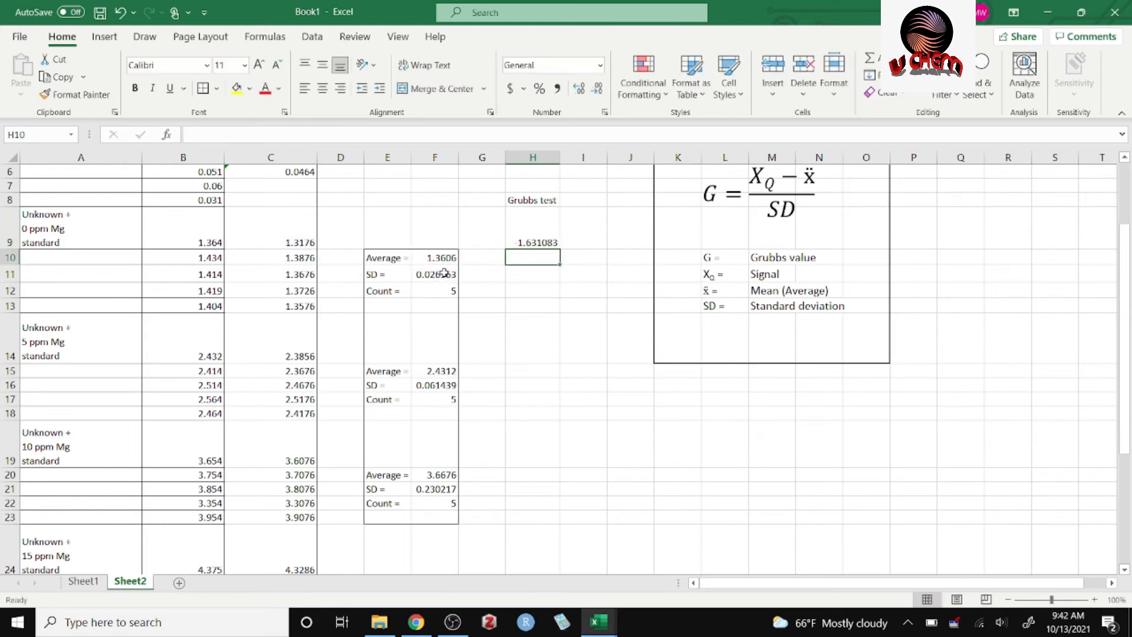
Wrap the difference in H9's Grubbs formula in ABS, making it =ABS(C9-F10)/F11, and check its cell references.
double_click(527, 238)
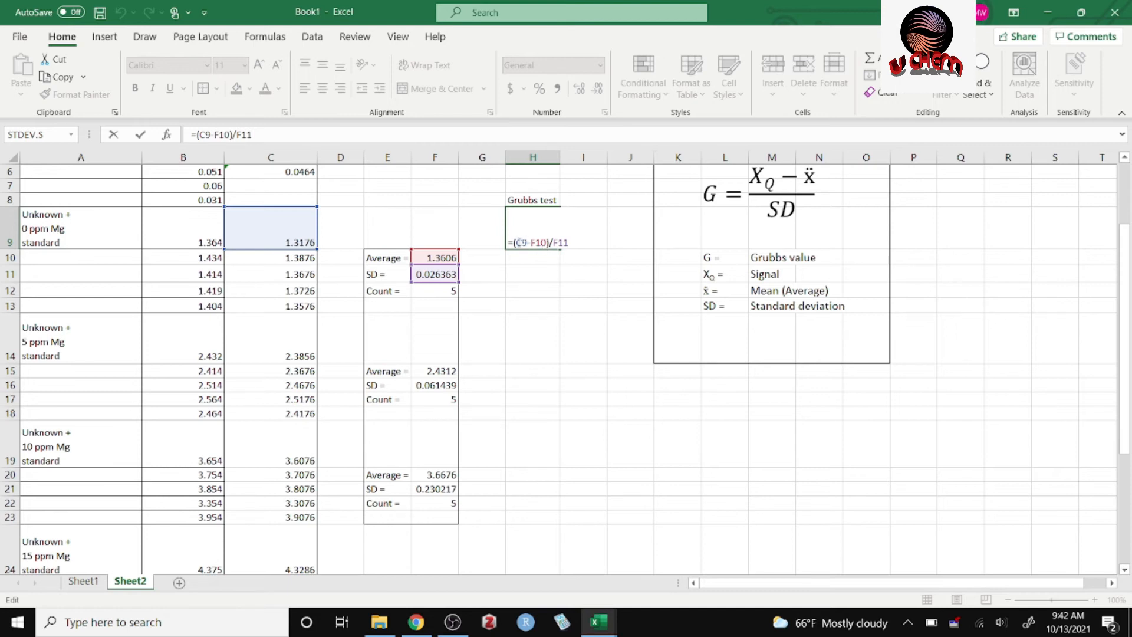
left_click(513, 243)
type("A")
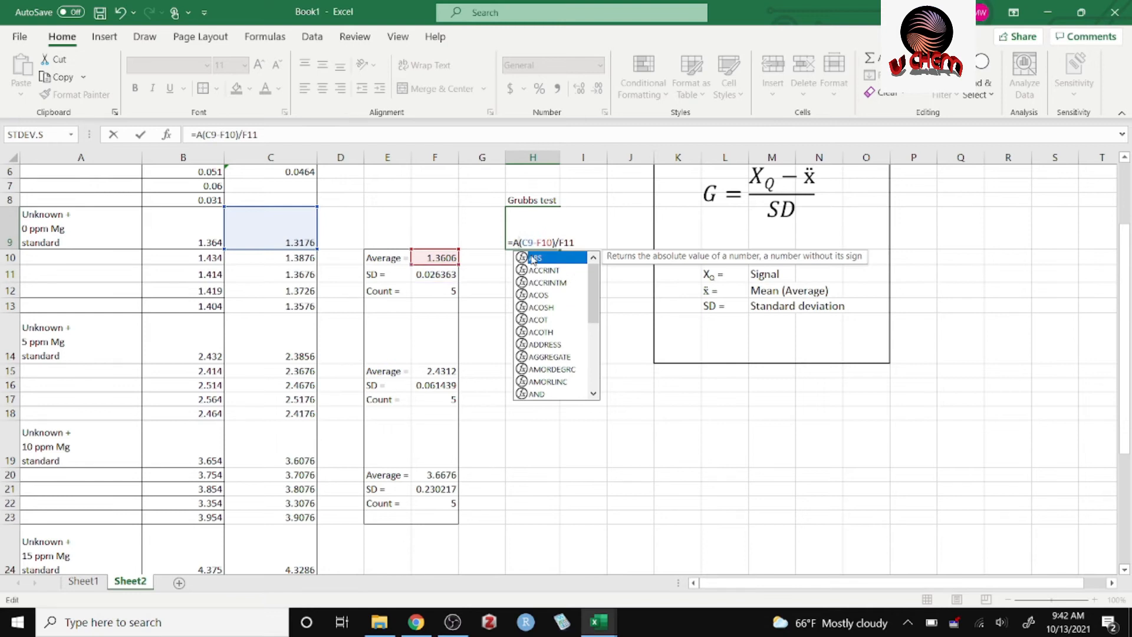
type("BS")
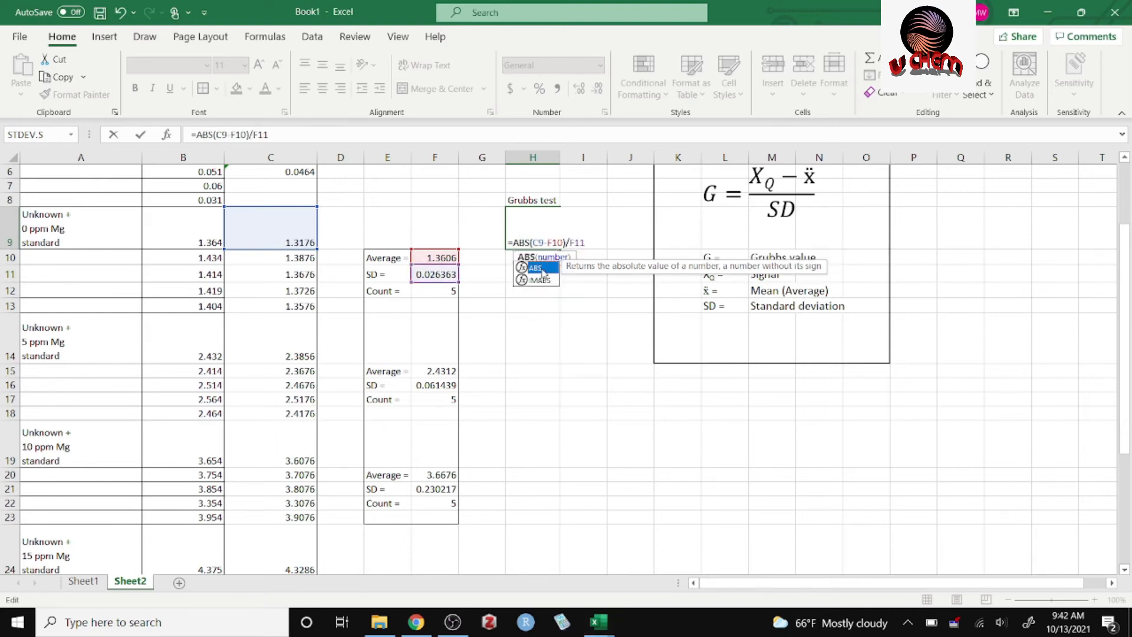
left_click(568, 324)
left_click(541, 246)
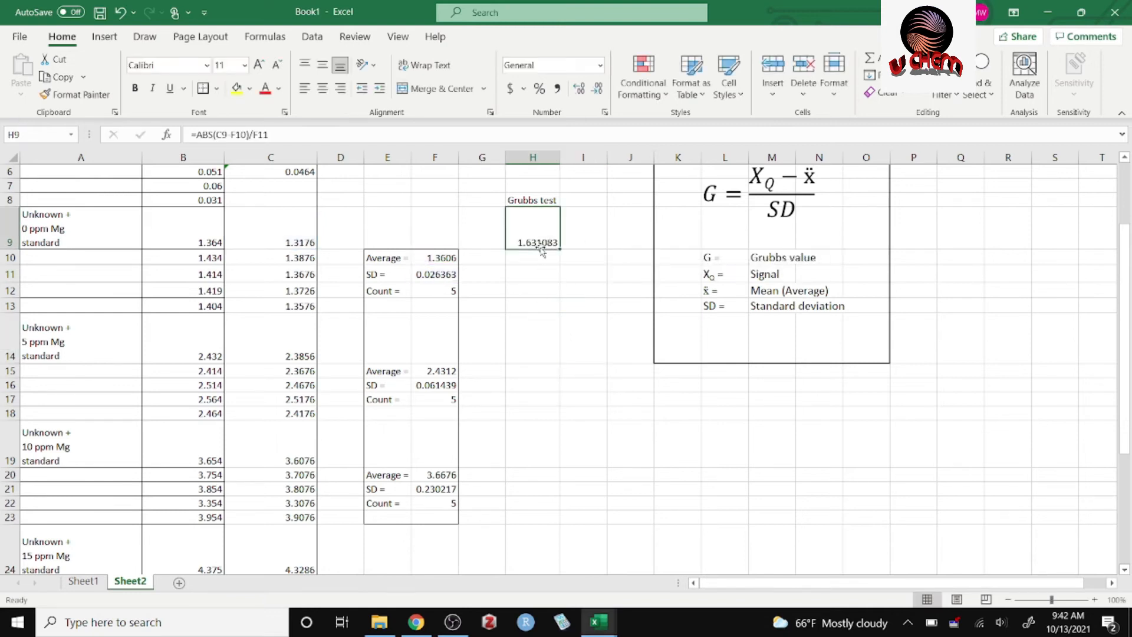
double_click(540, 245)
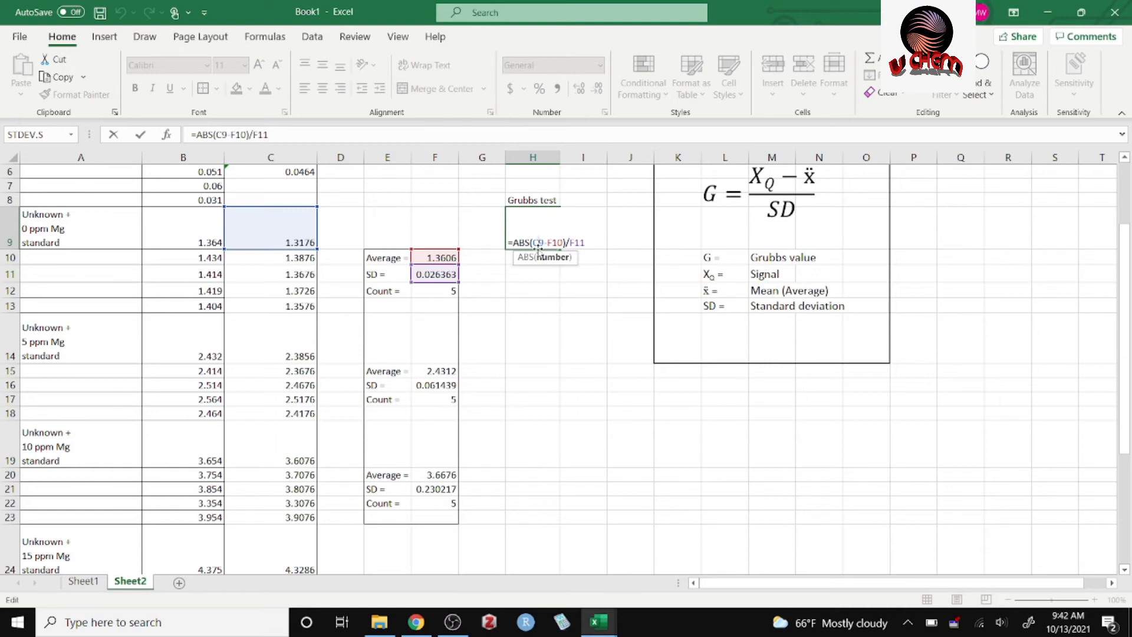
left_click(563, 282)
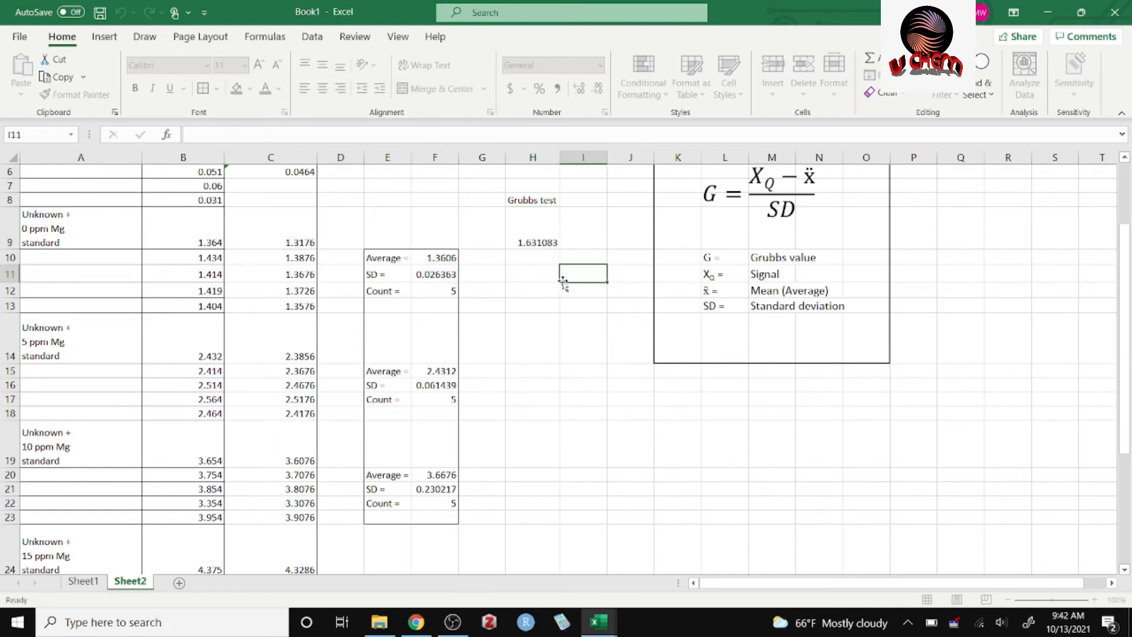
Enter the Grubbs formula =ABS(C10-F10)/F11 in H10 for the second 0 ppm Mg signal.
left_click(535, 256)
double_click(536, 256)
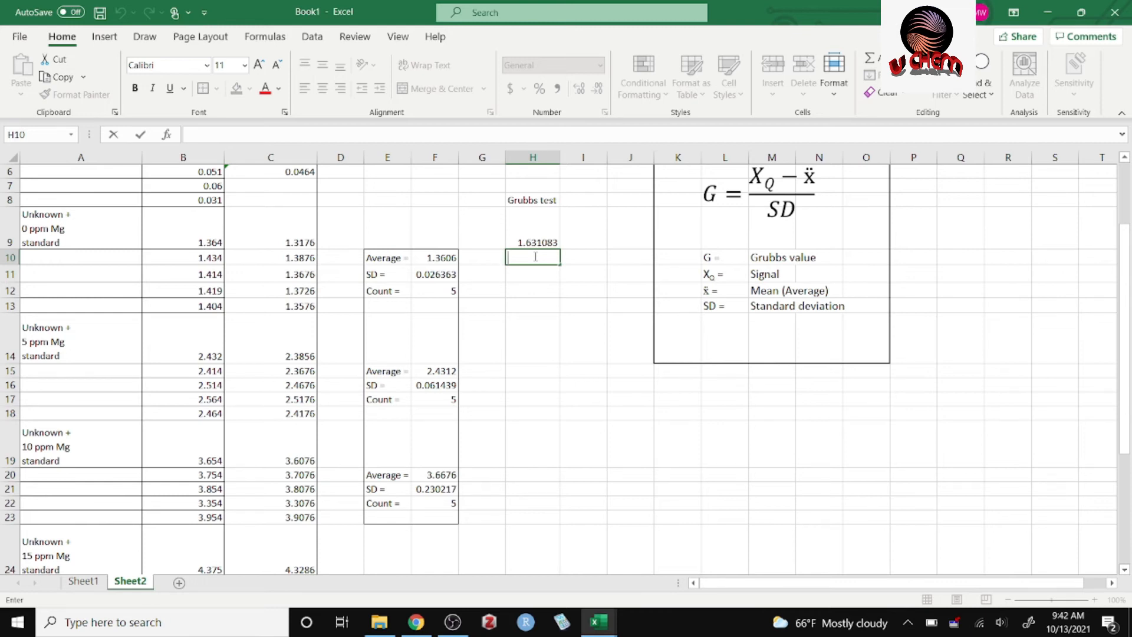
type("=")
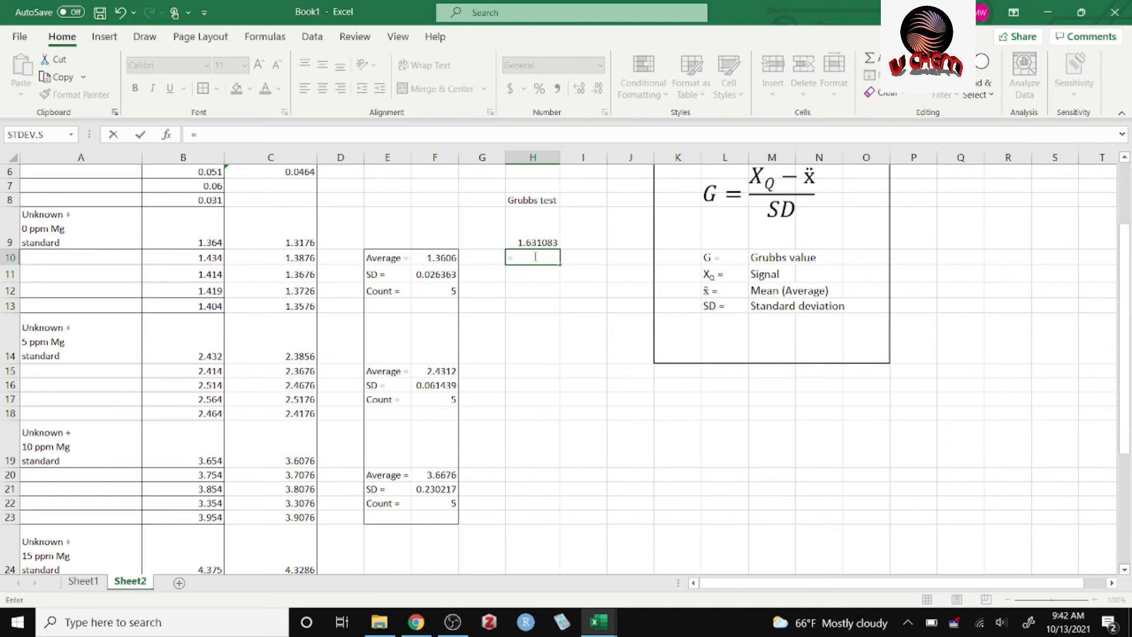
type("ab")
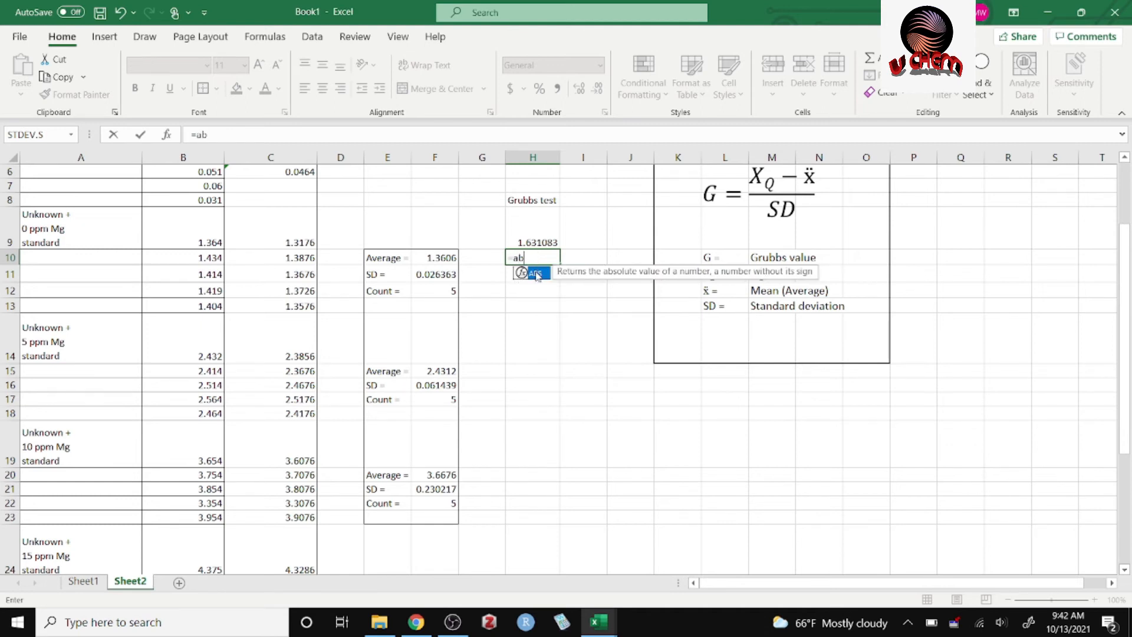
double_click(536, 273)
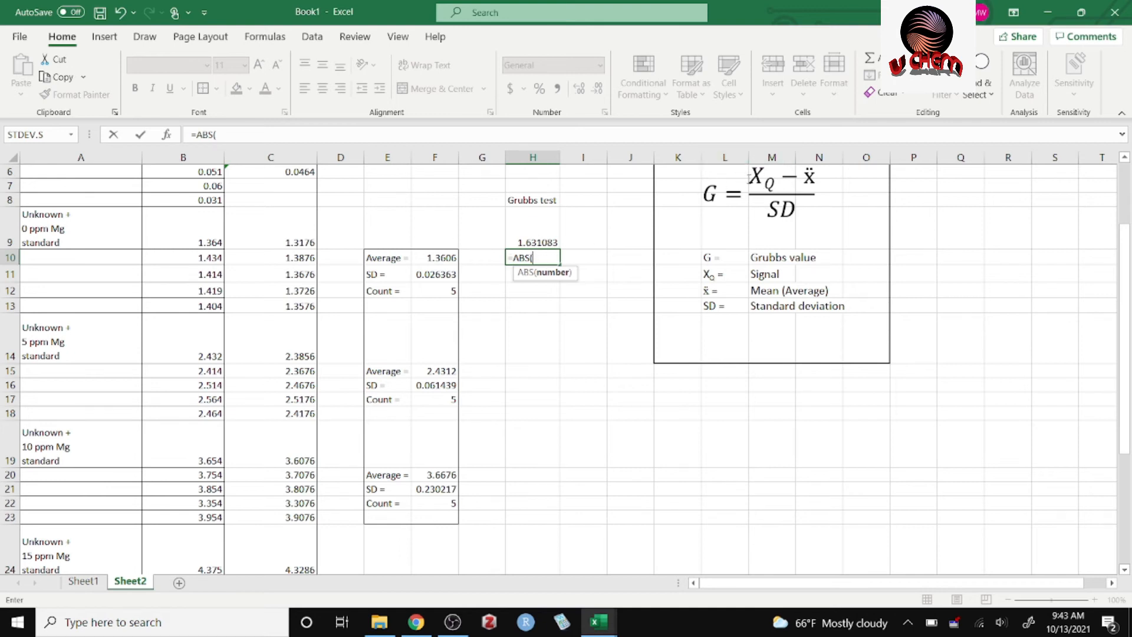
left_click(299, 259)
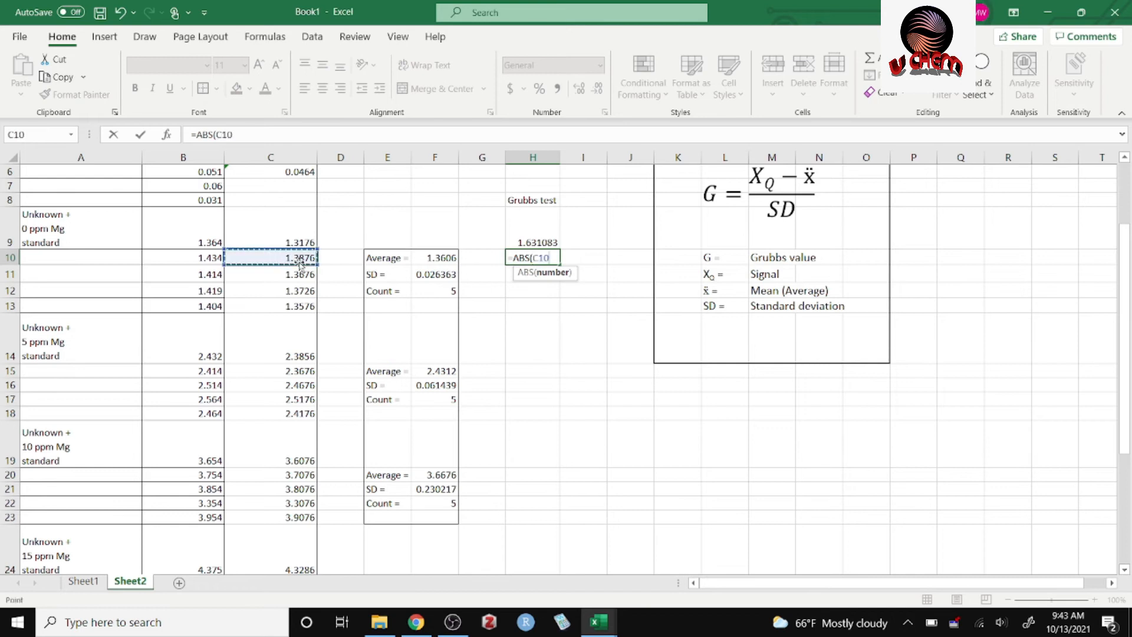
type("-")
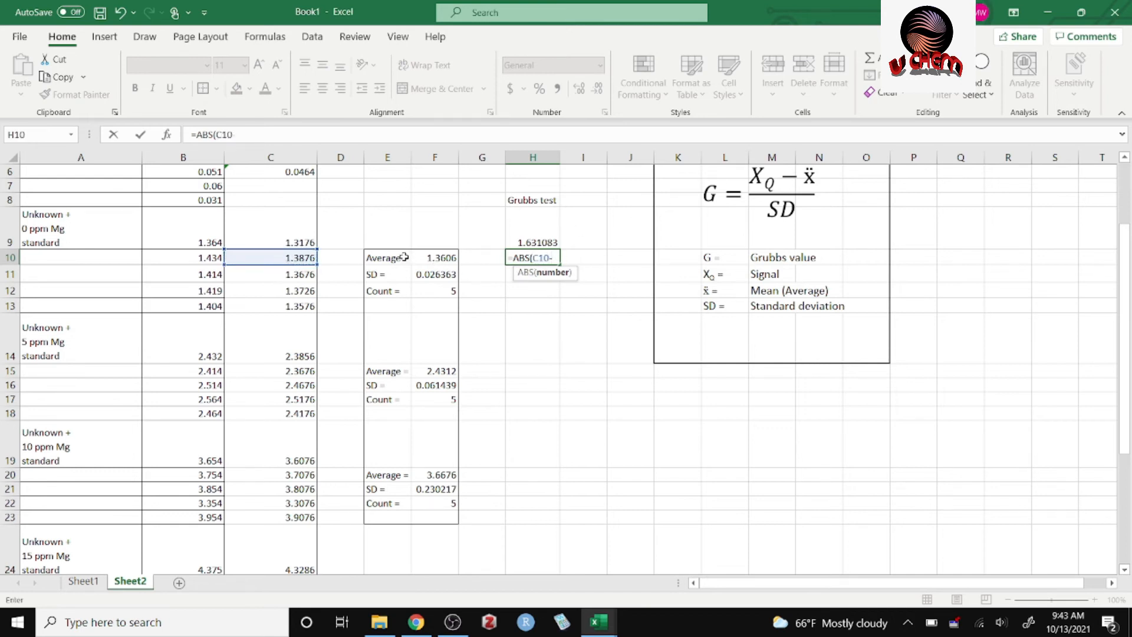
left_click(443, 263)
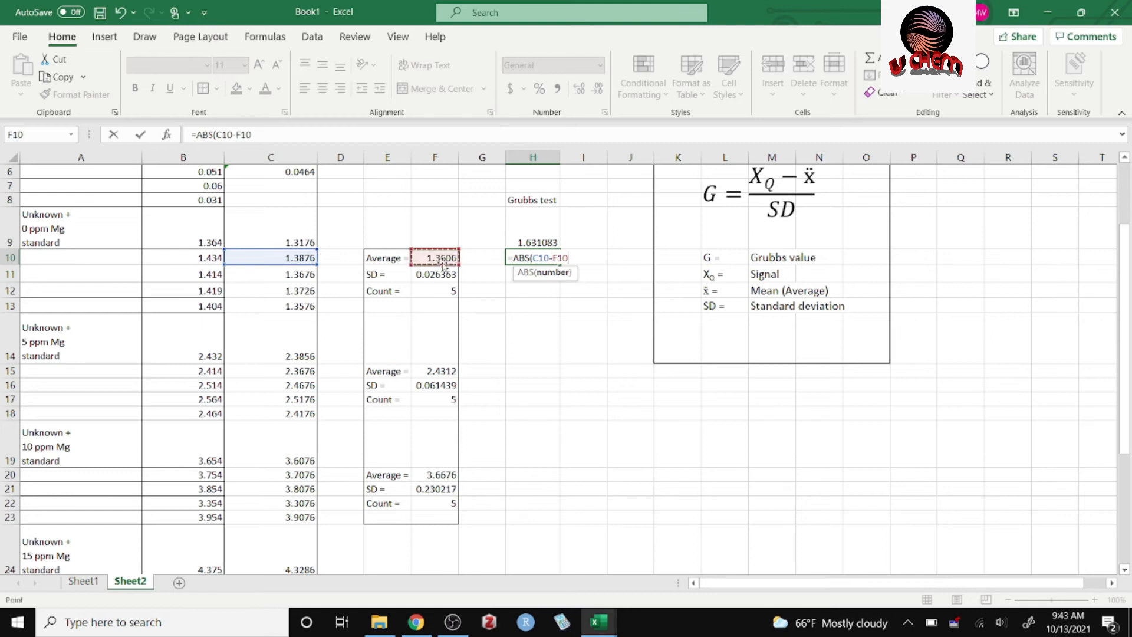
type(")")
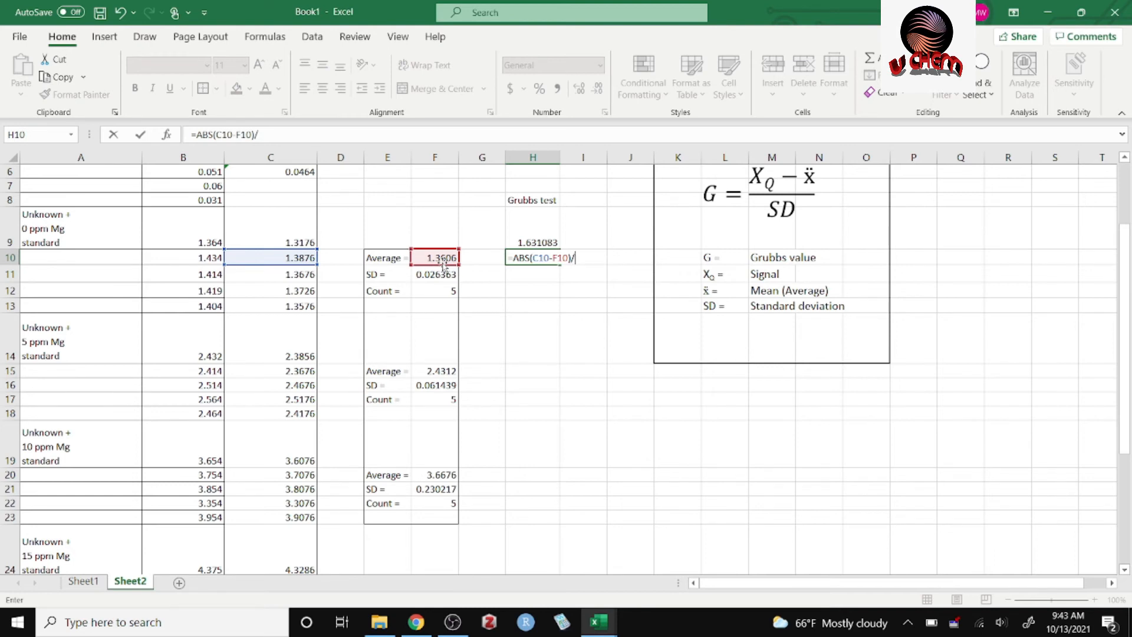
type("/")
left_click(443, 275)
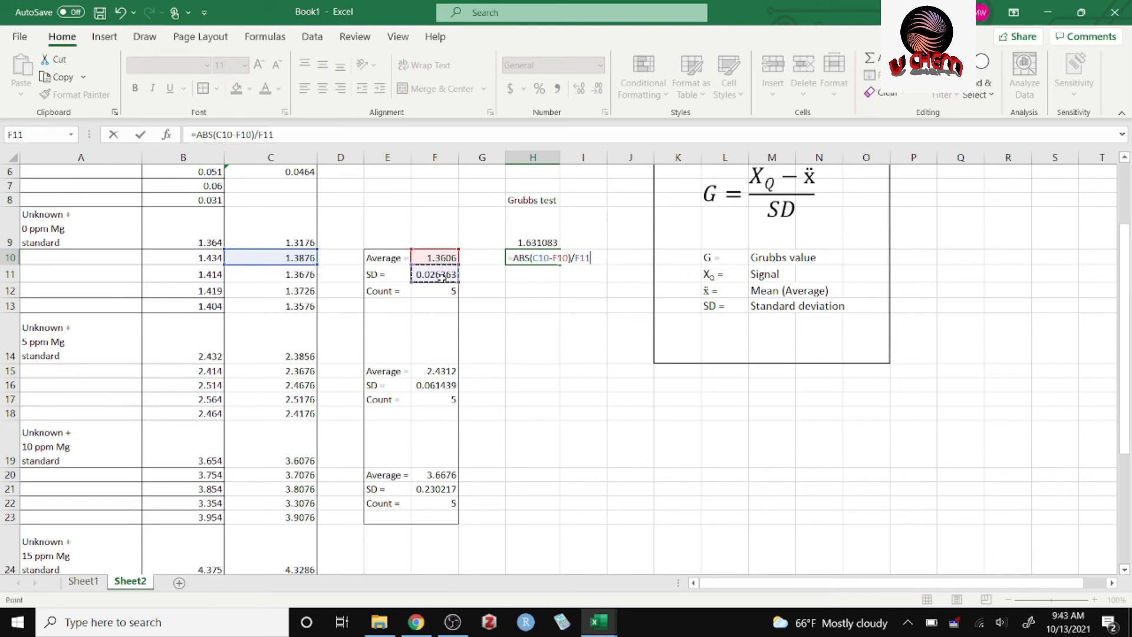
key("Return")
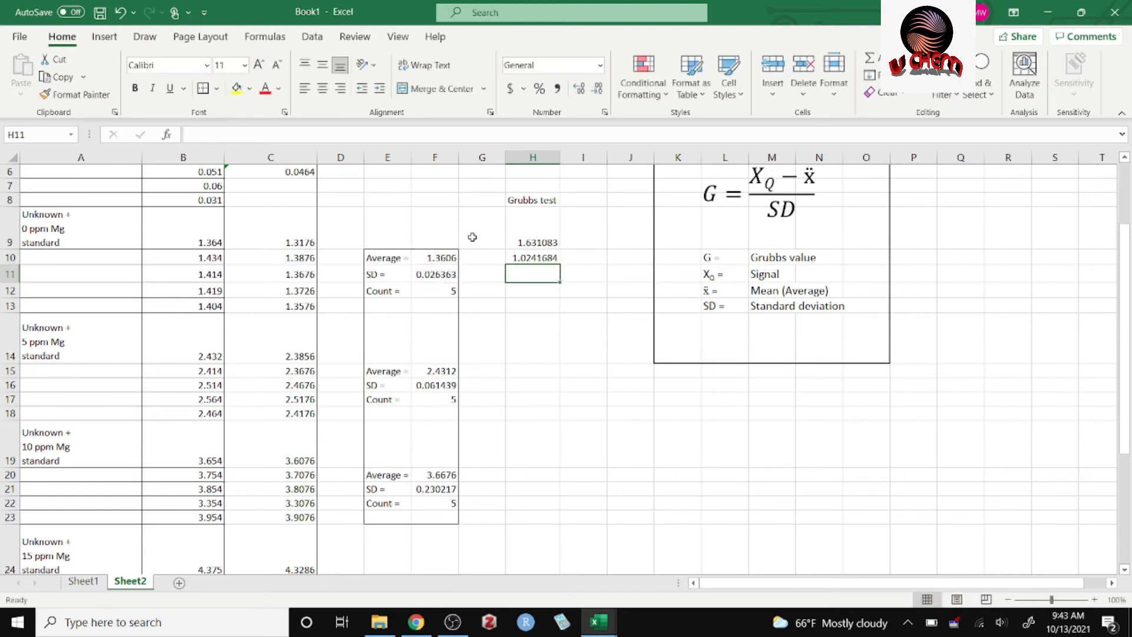
Make the average and SD references in H9 absolute, so the formula reads =ABS(C9-$F$10)/$F$11.
left_click(544, 242)
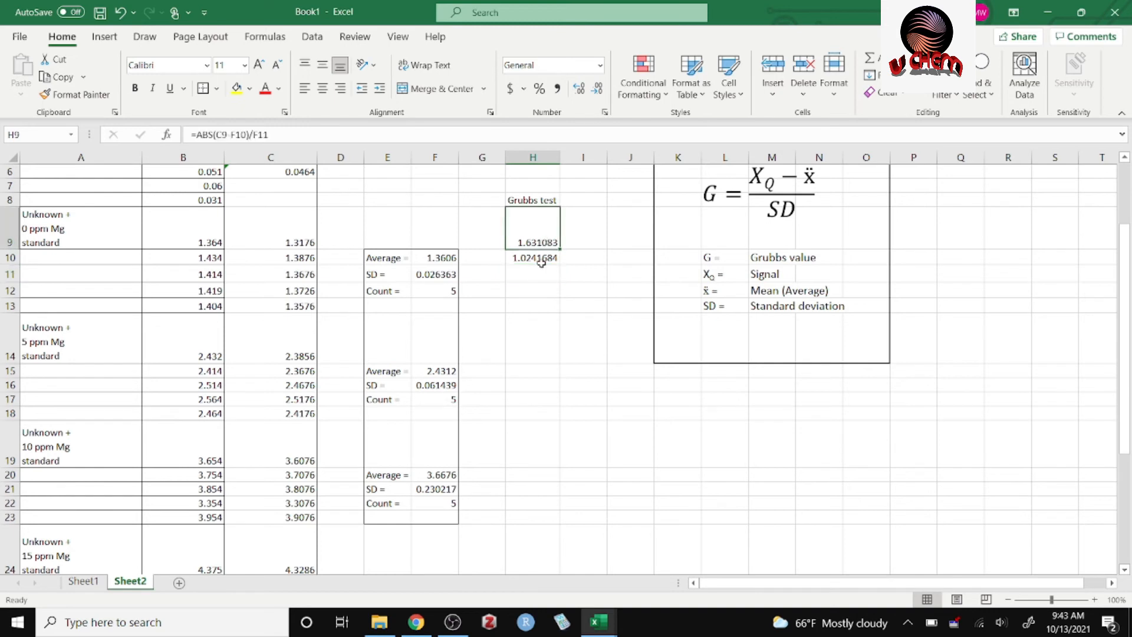
left_click(539, 258)
left_click(539, 239)
double_click(540, 239)
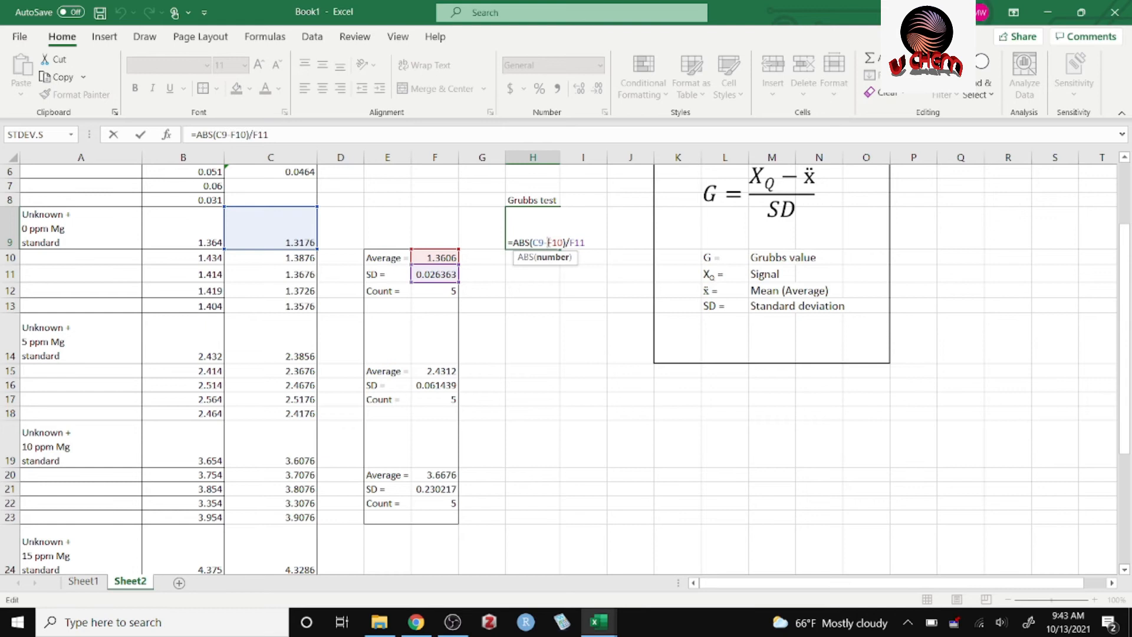
type("$")
key("Right")
type("$")
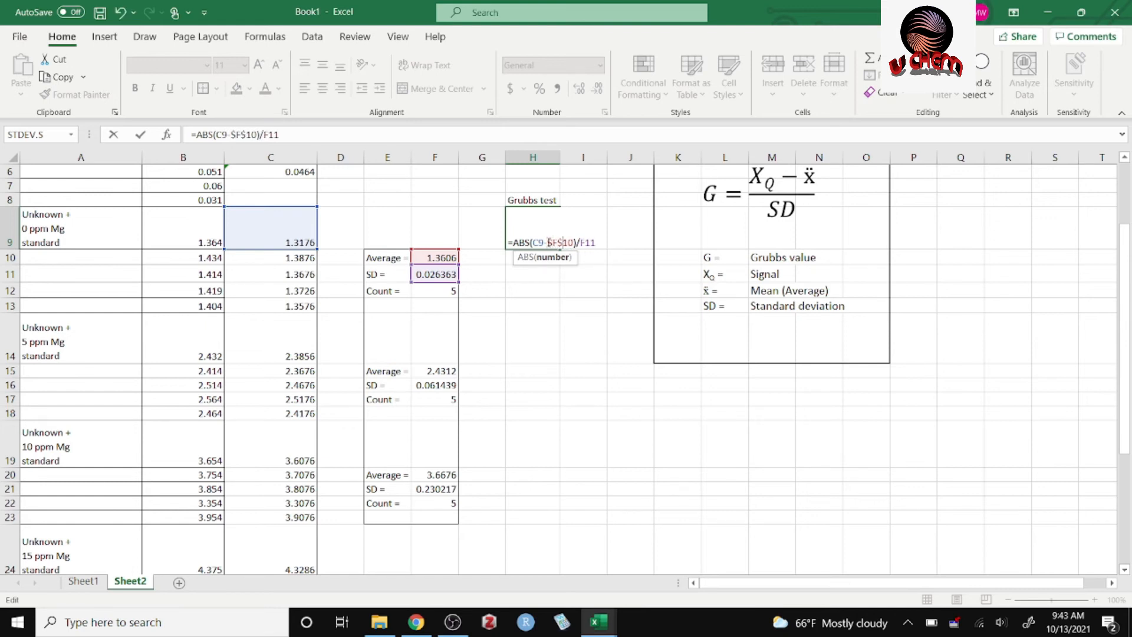
key("Return")
type("$F$")
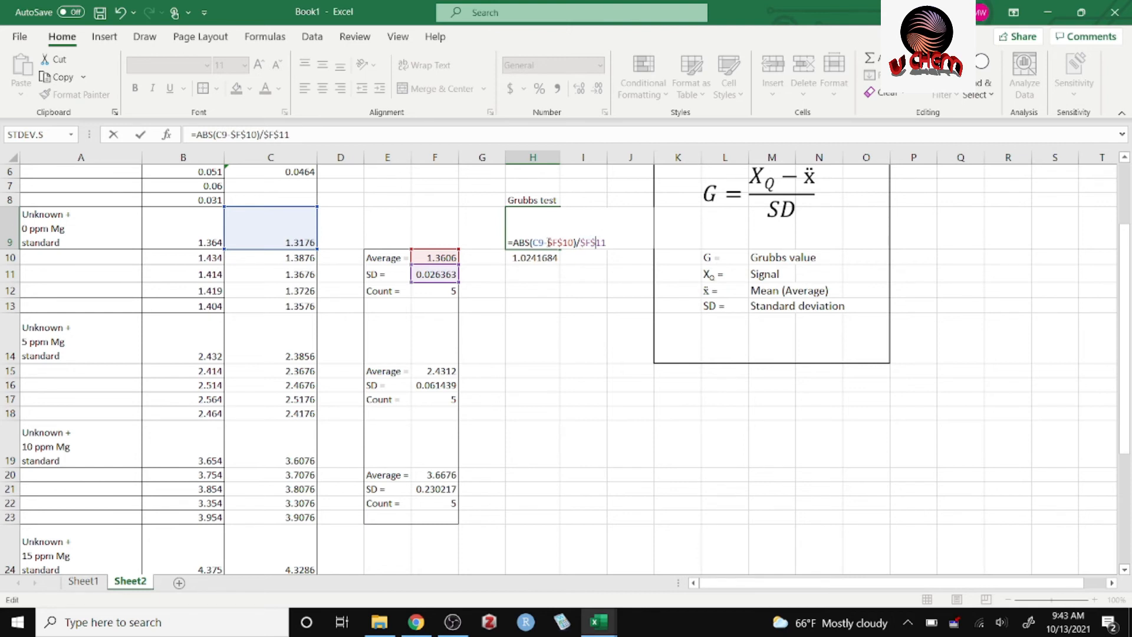
key("Return")
Fill the Grubbs formula from H9 down through H13 and check the references in H12.
left_click(547, 243)
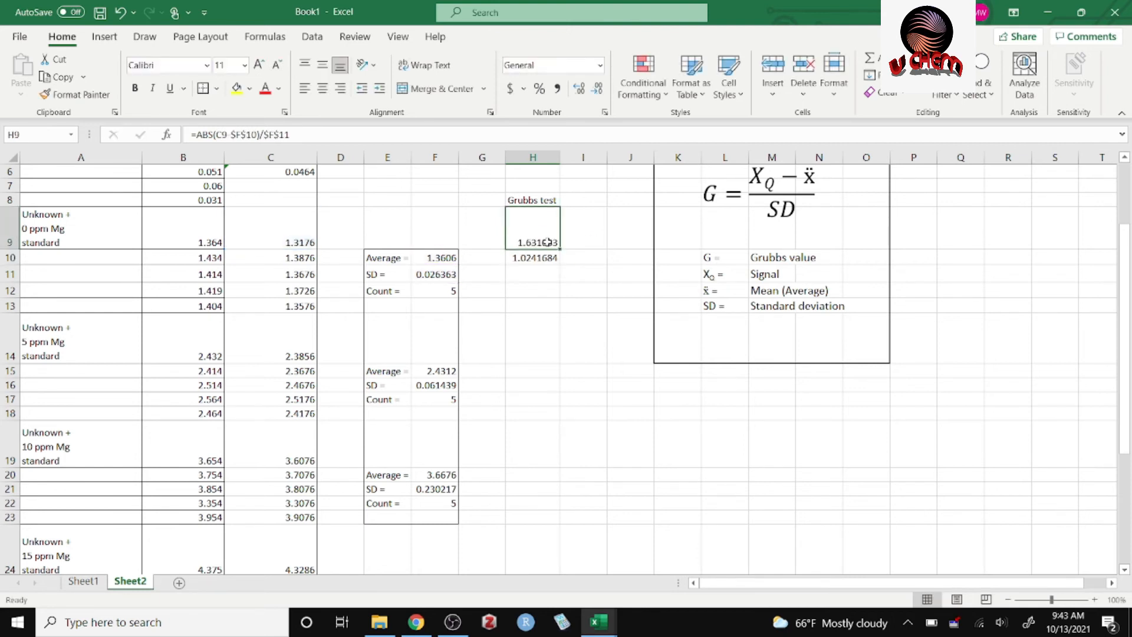
left_click_drag(562, 249, 563, 311)
left_click(551, 358)
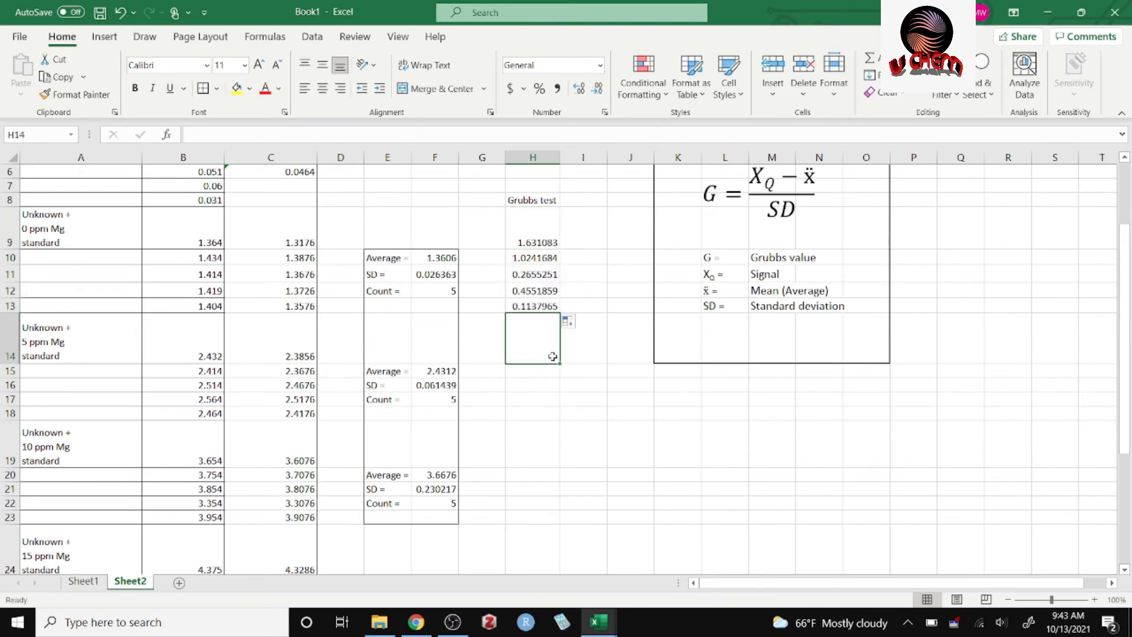
double_click(549, 292)
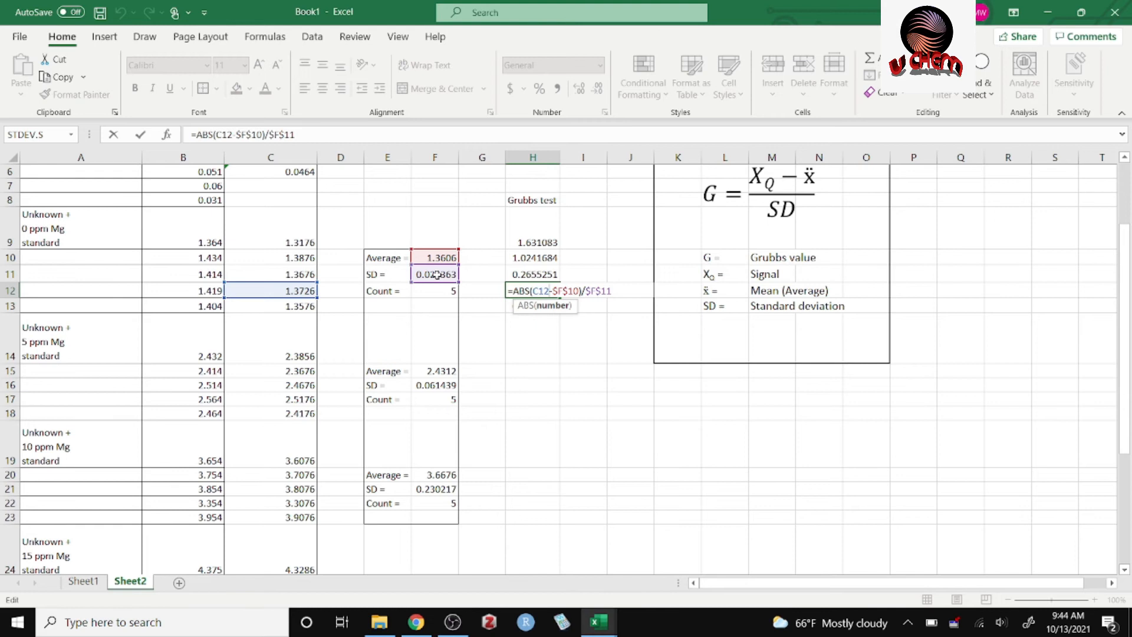
left_click(544, 353)
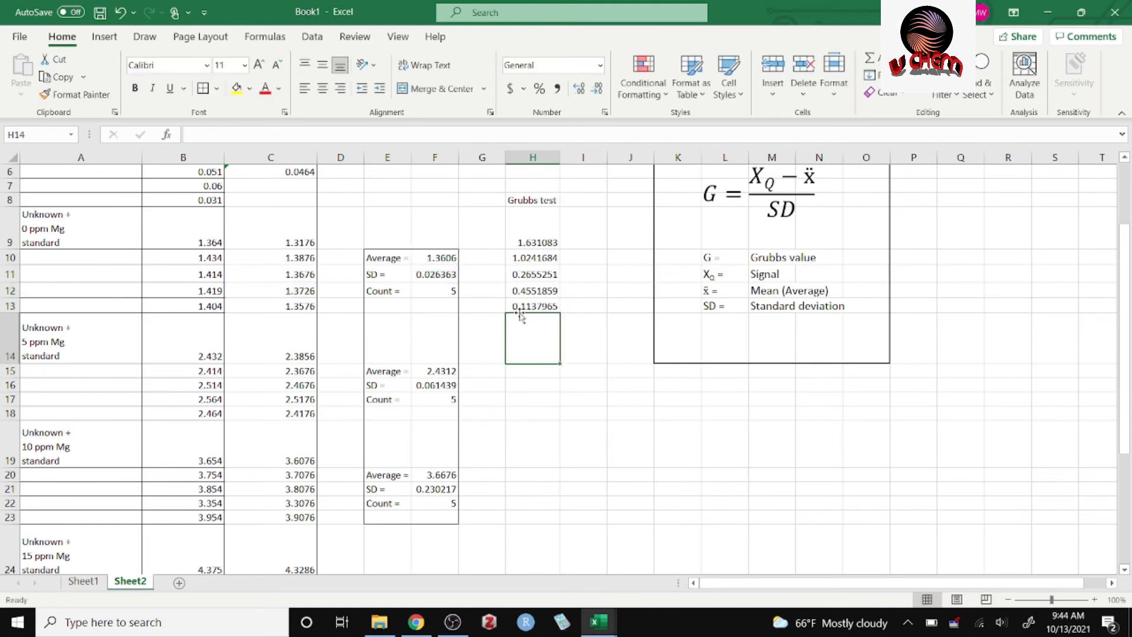
left_click(582, 331)
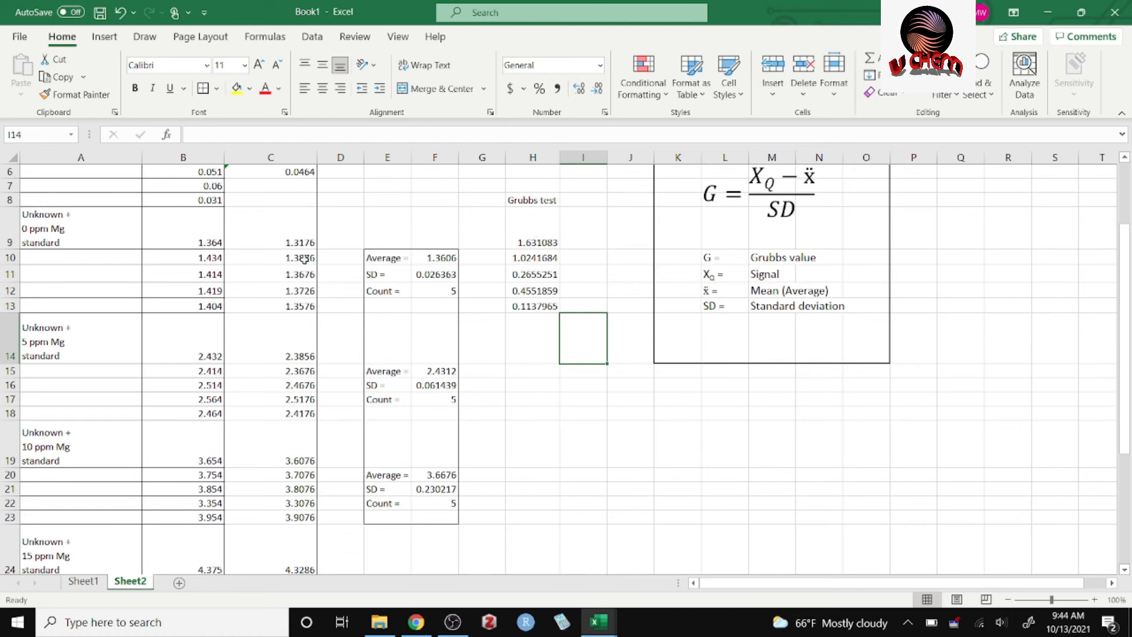
Copy the Grubbs formulas in H9:H13 and paste them into H14:H18 for the 5 ppm Mg group.
left_click(539, 244)
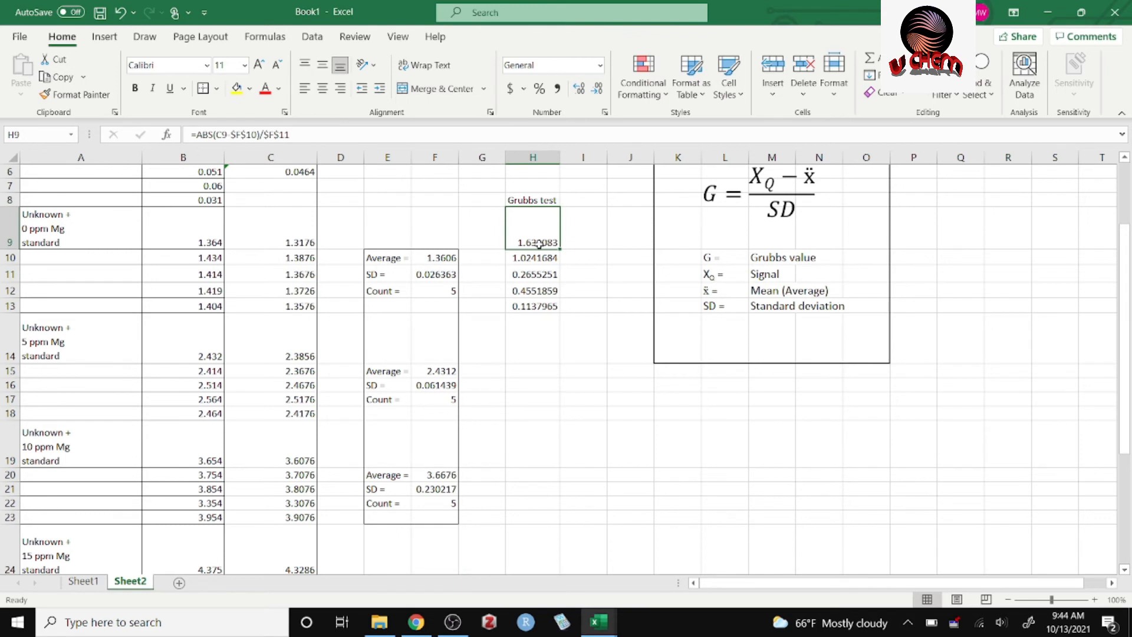
left_click(587, 252)
left_click_drag(553, 231, 537, 304)
left_click(538, 237)
key("ctrl+c")
left_click(546, 341)
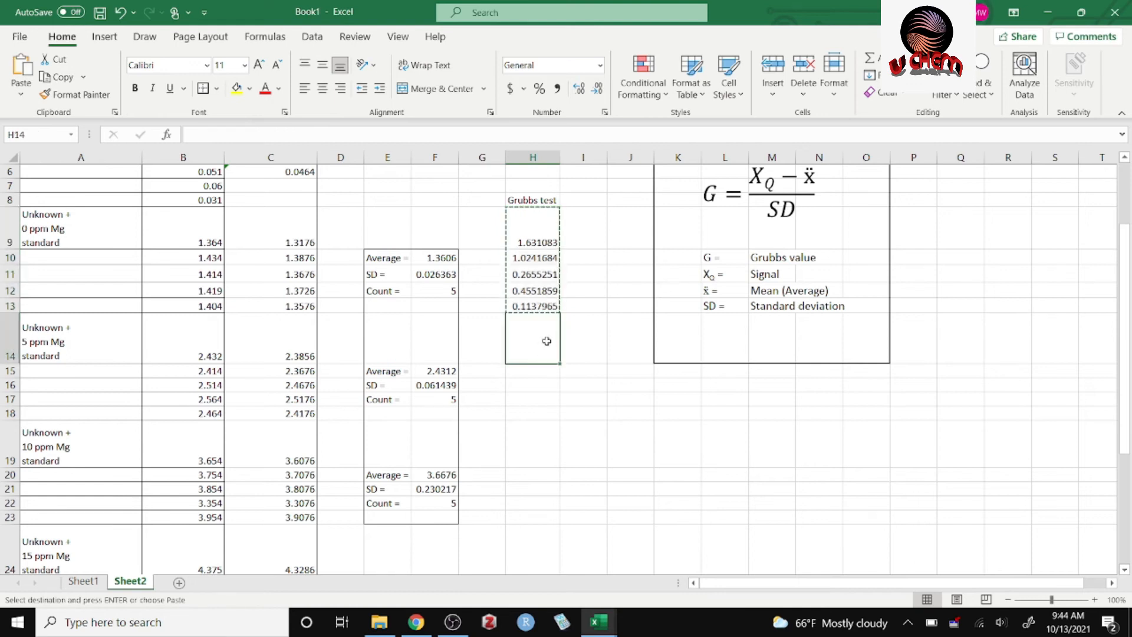
key("ctrl+v")
left_click(592, 353)
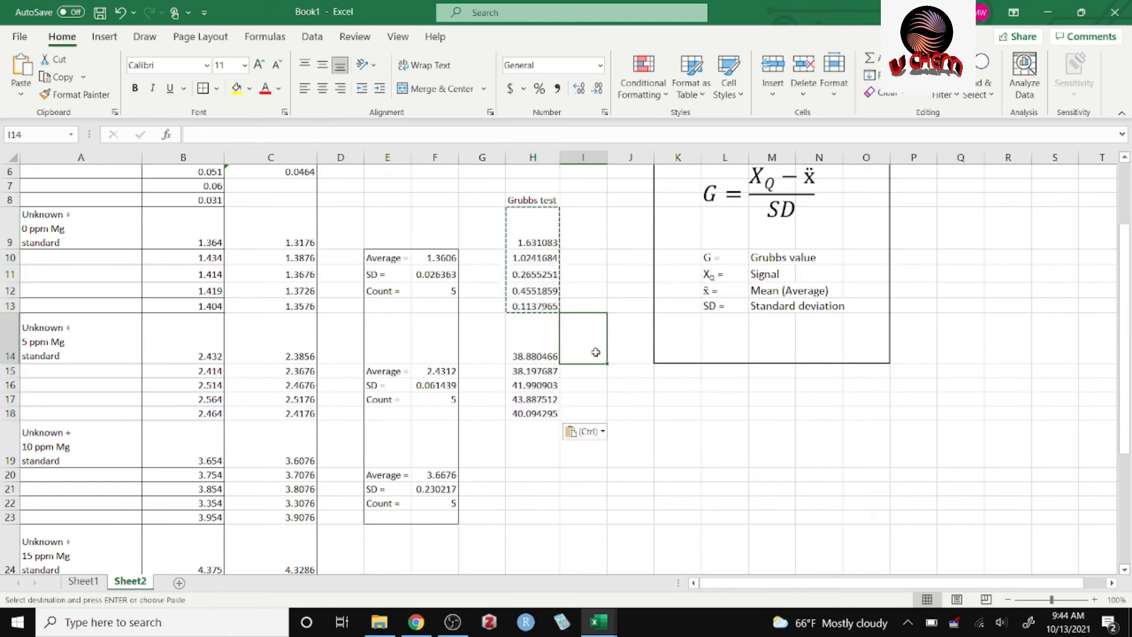
Point the H14 Grubbs formula to the 5 ppm Mg average and SD, so it reads =ABS(C14-$F$15)/$F$16.
double_click(540, 356)
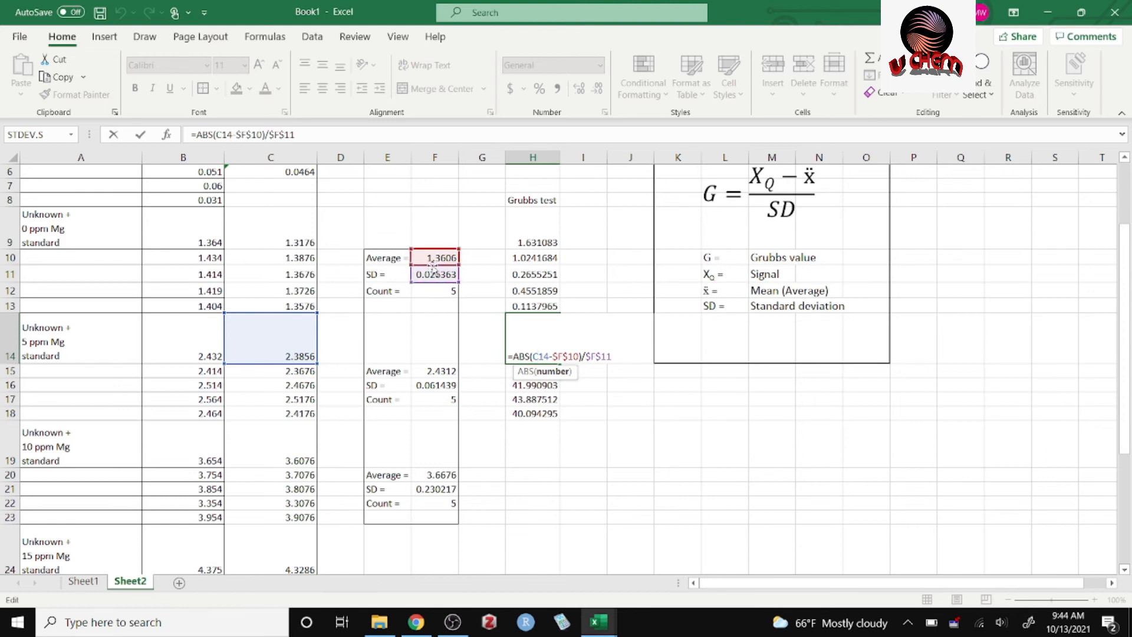
left_click_drag(434, 266, 436, 378)
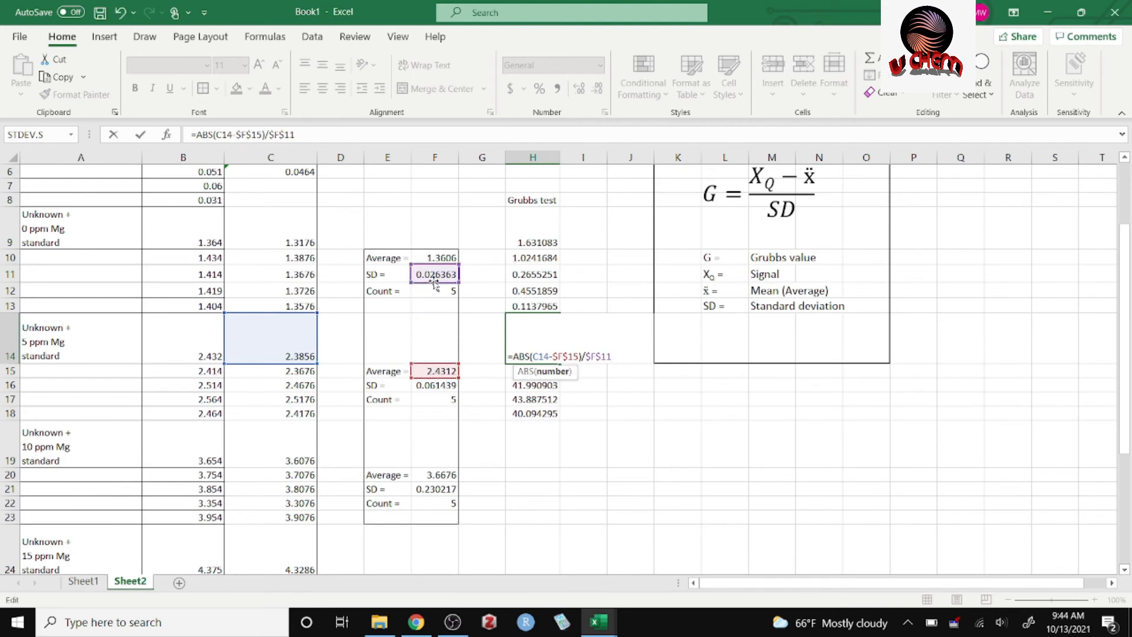
left_click_drag(436, 285, 447, 388)
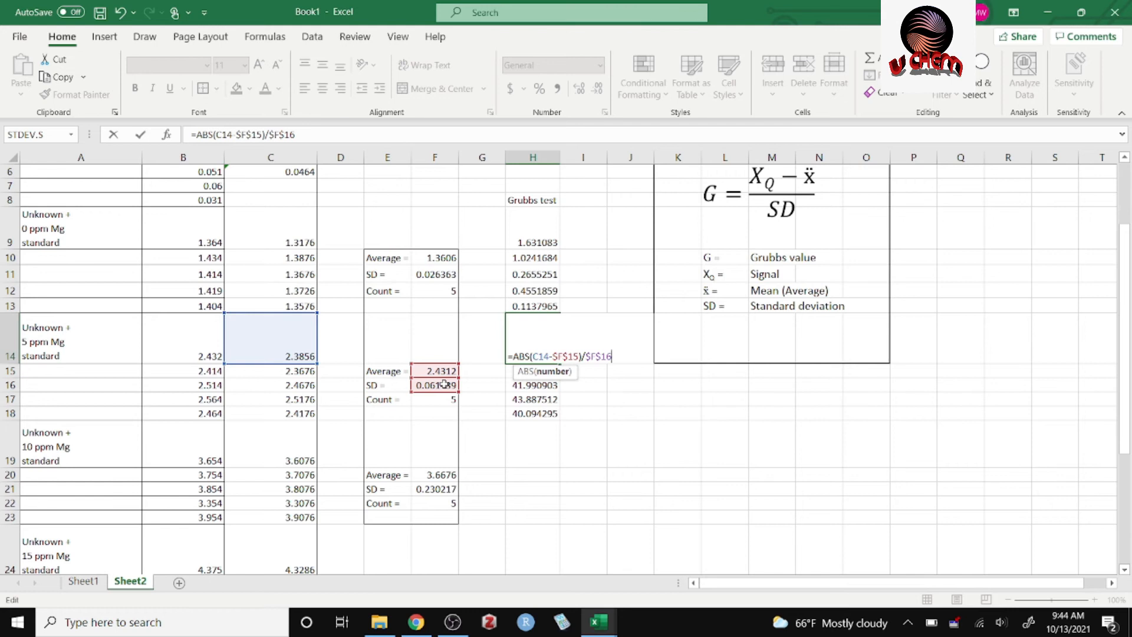
key("Return")
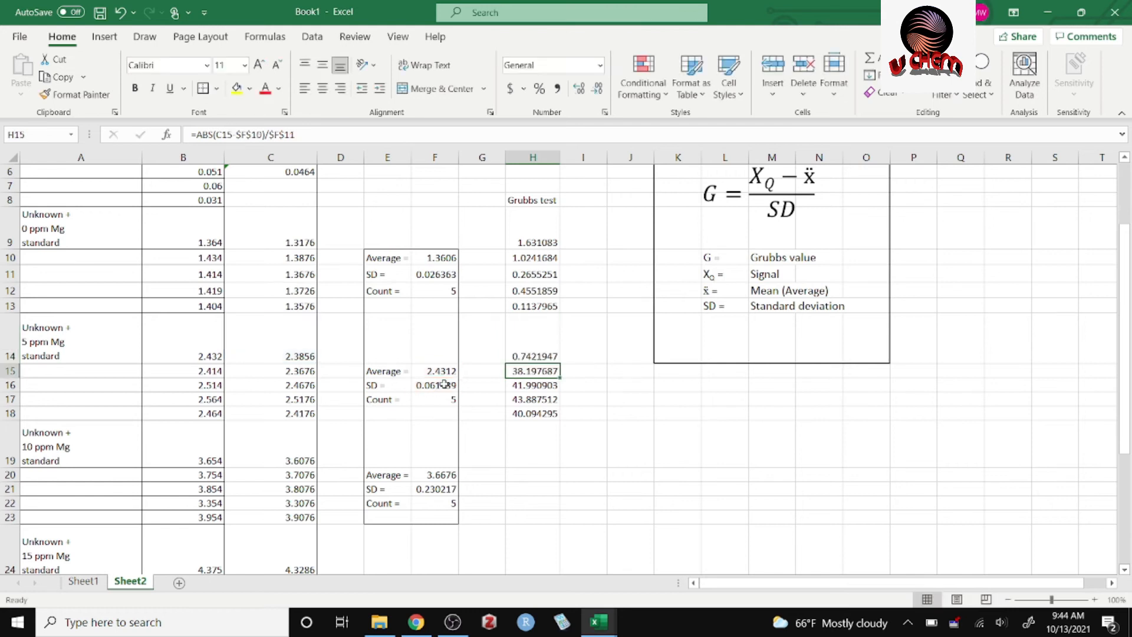
Fill the corrected Grubbs formula from H14 down through H18 and check the references in H17 and H15.
left_click_drag(537, 346, 560, 418)
left_click(613, 360)
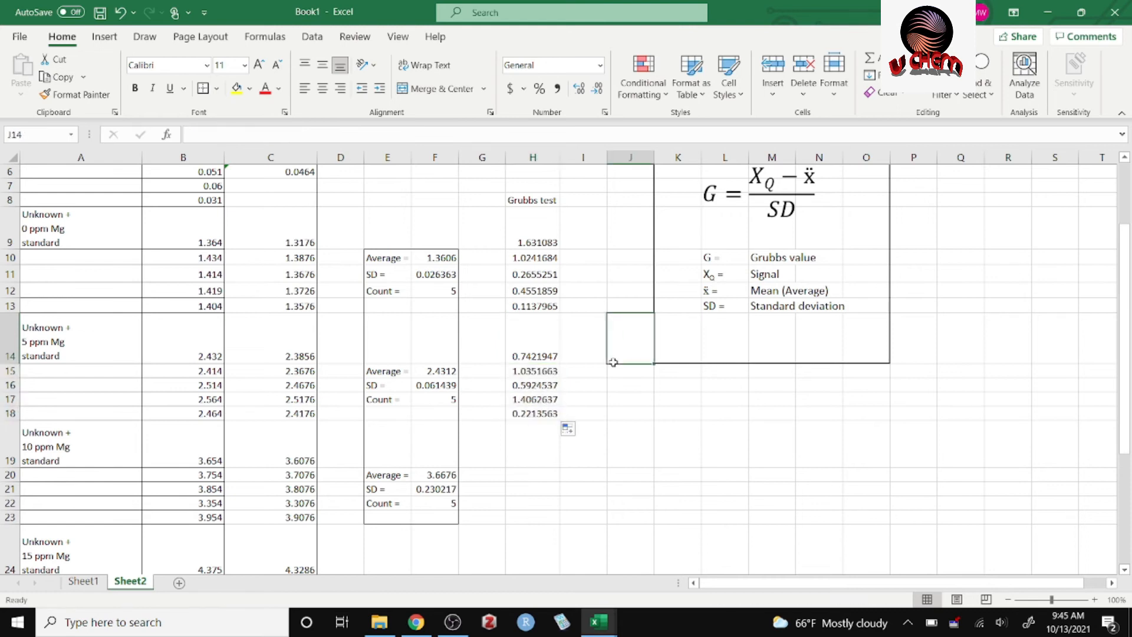
double_click(553, 396)
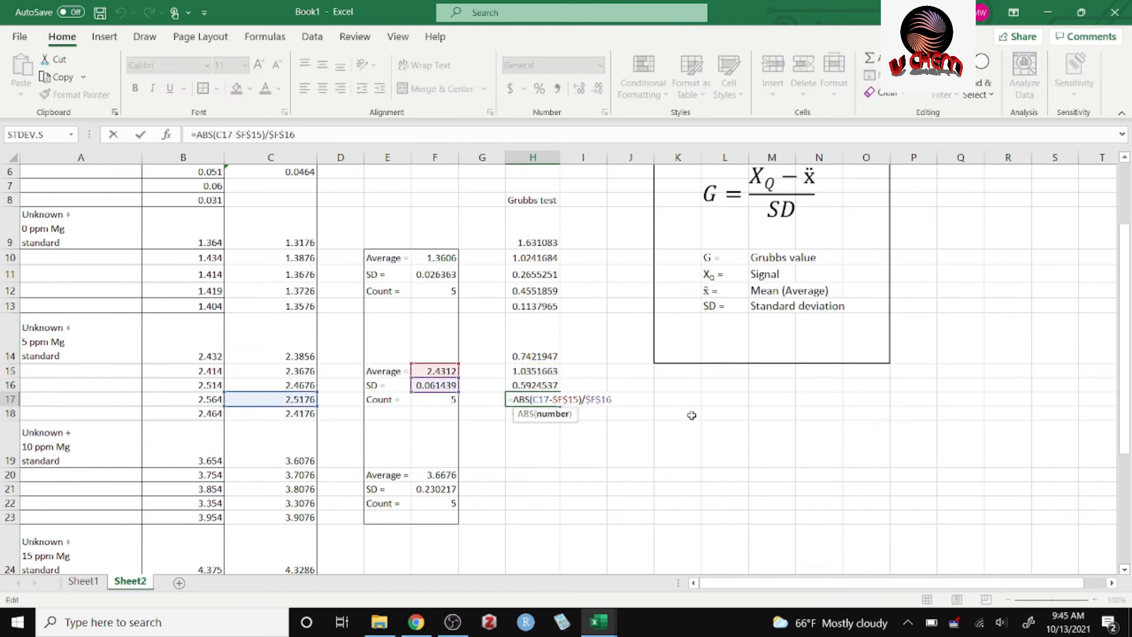
left_click(658, 414)
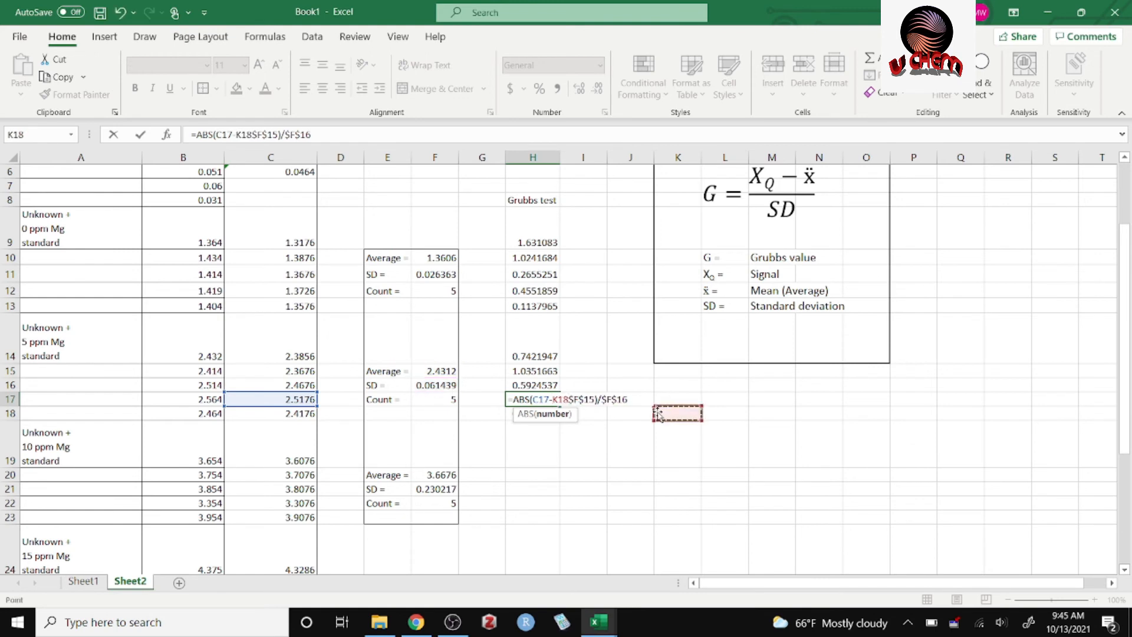
key("Escape")
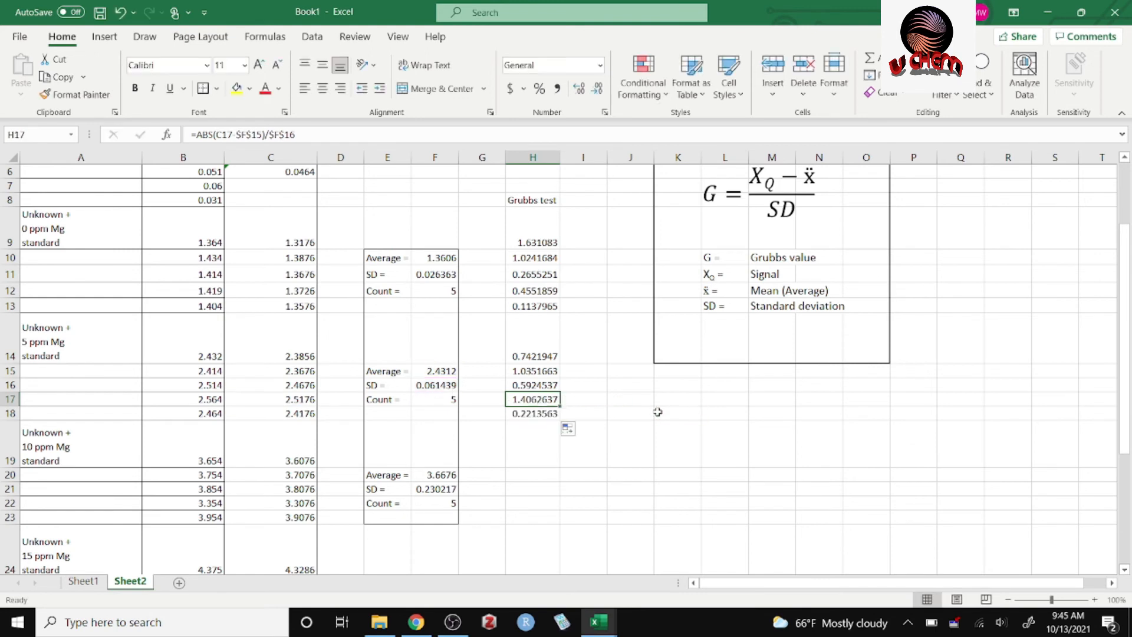
double_click(530, 368)
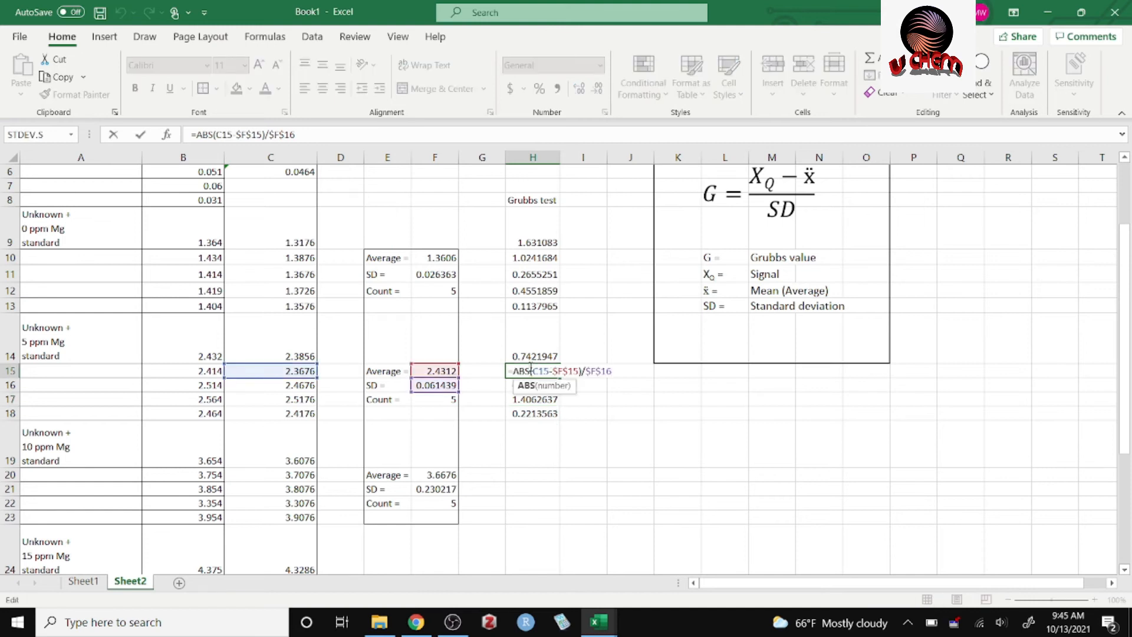
left_click(300, 447)
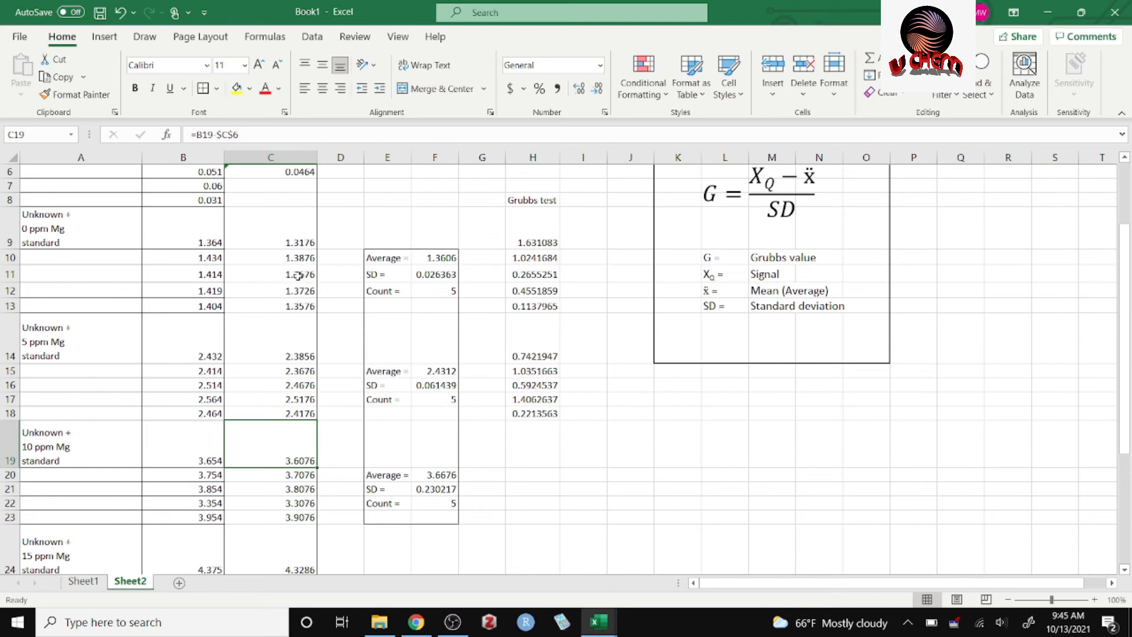
left_click(295, 306)
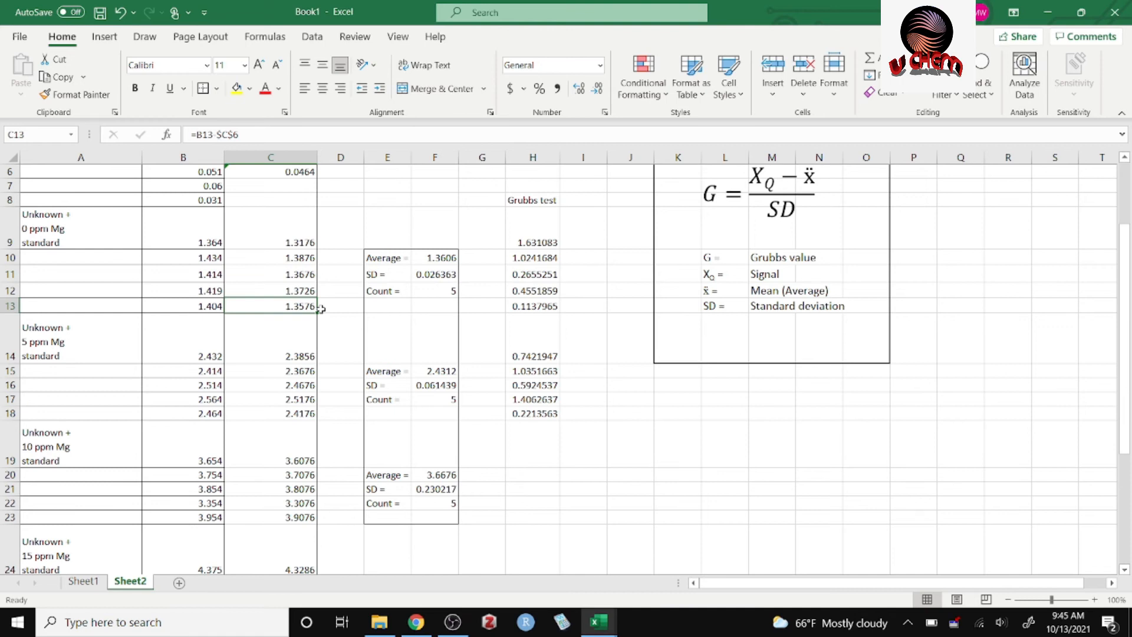
left_click(593, 424)
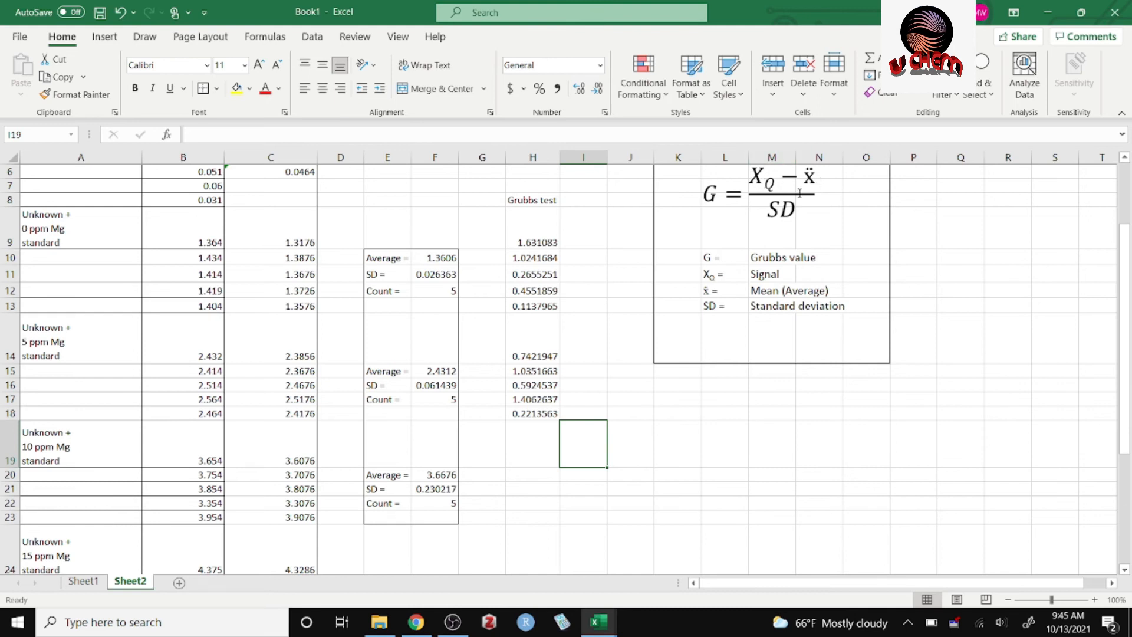
left_click(532, 444)
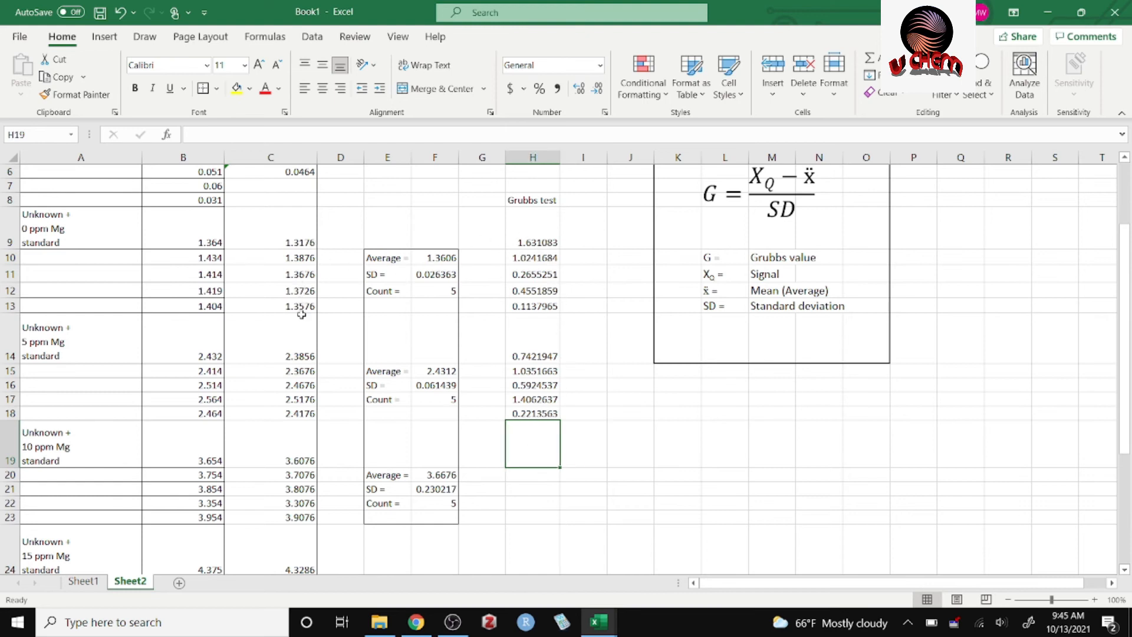
left_click(538, 473)
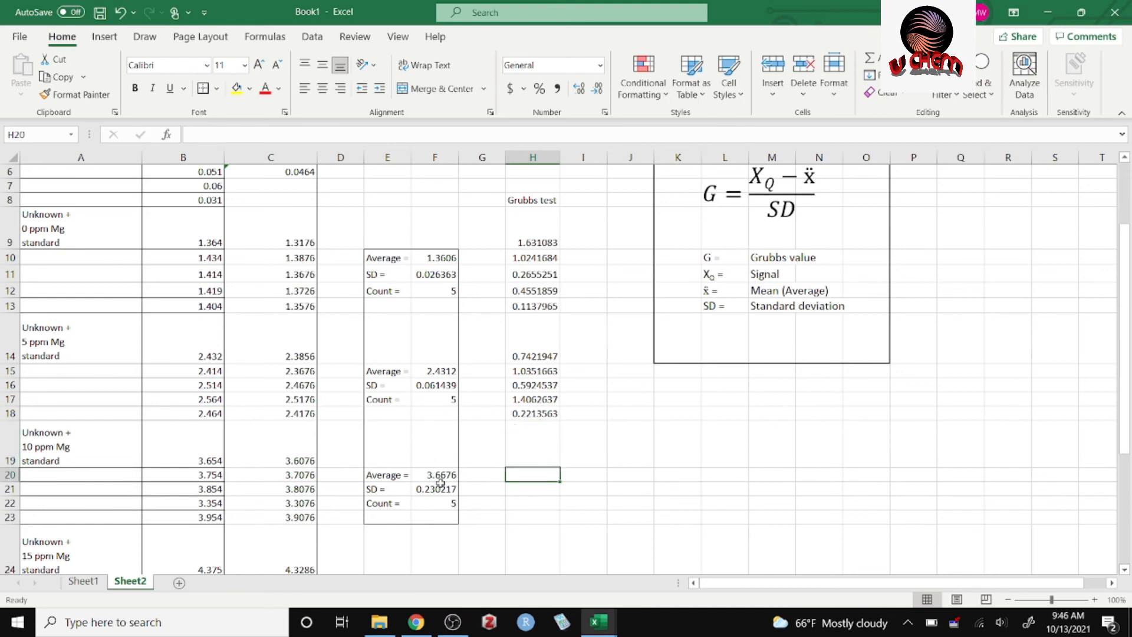
Copy the Grubbs formula from H14 and paste it into H19 for the first 10 ppm Mg signal.
left_click(541, 359)
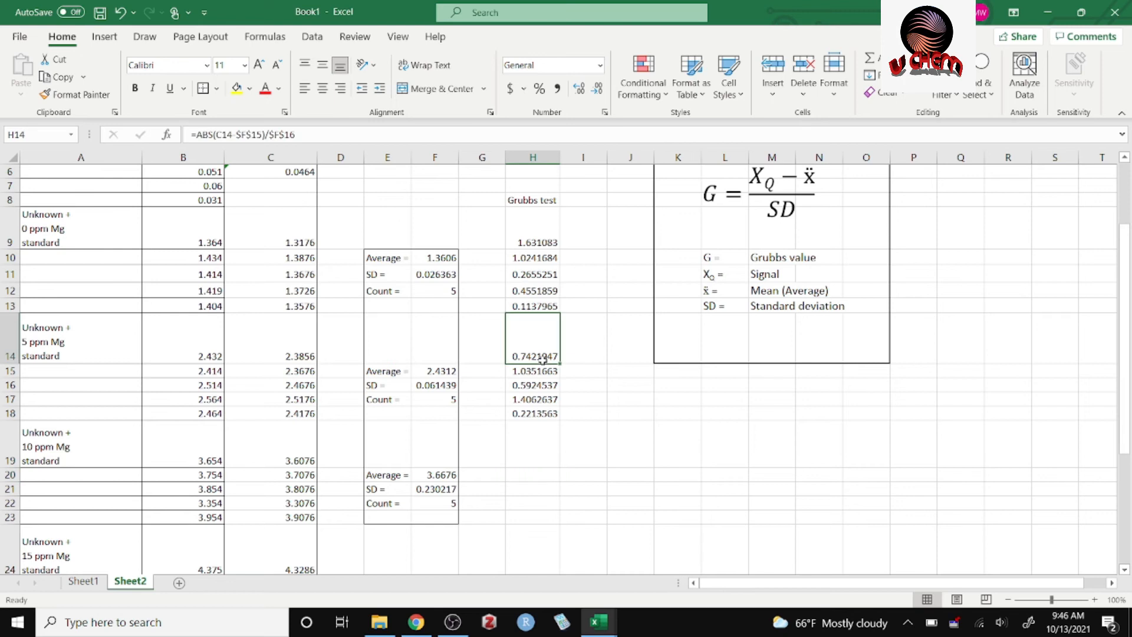
key("ctrl+c")
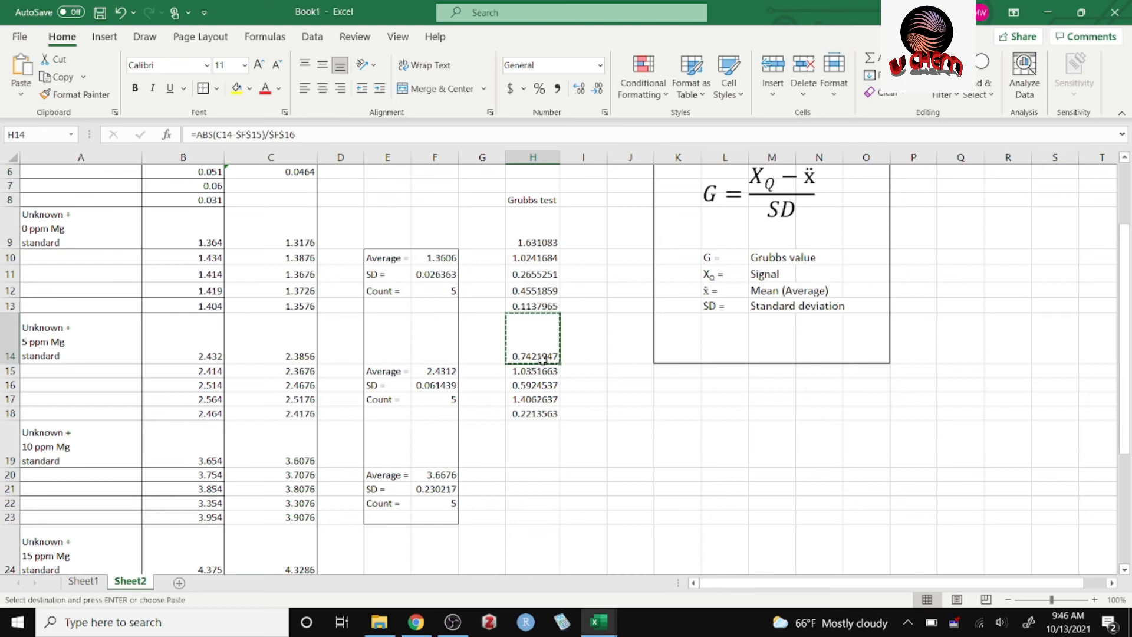
left_click(538, 446)
key("ctrl+v")
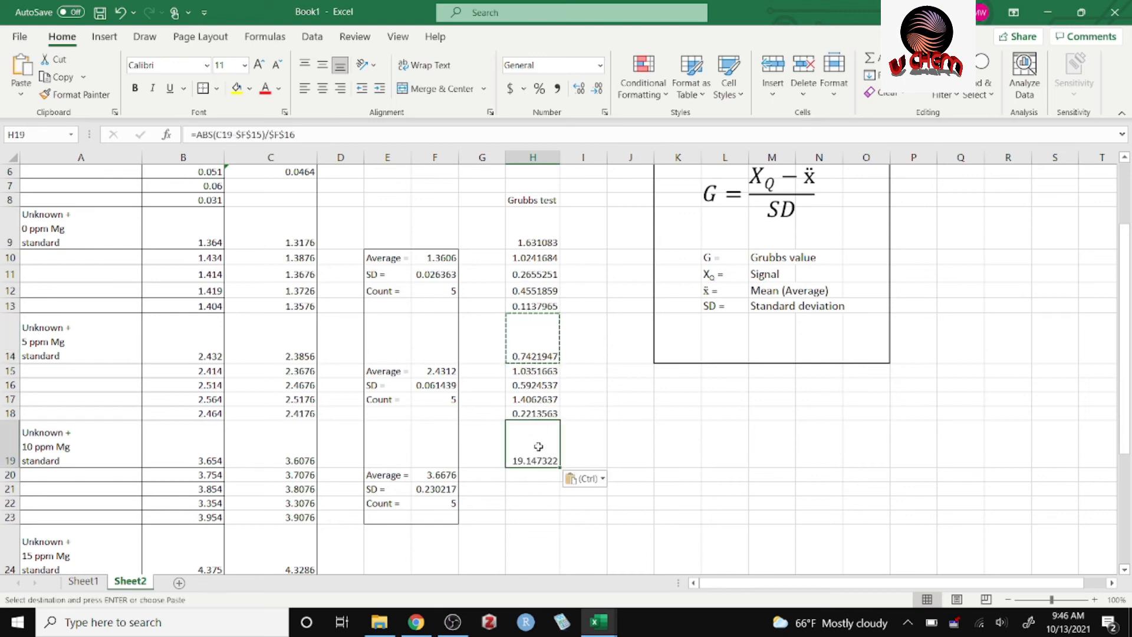
Point the H19 formula to the 10 ppm Mg average and SD as =ABS(C19-$F$20)/$F$21 and check its references.
double_click(541, 460)
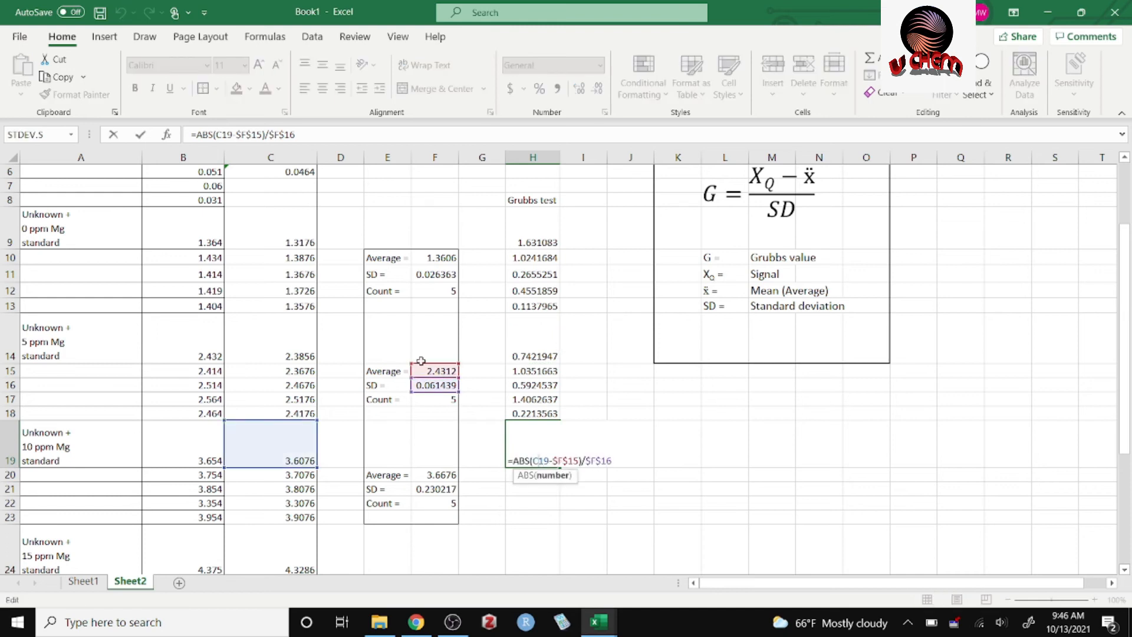
left_click_drag(434, 372, 434, 475)
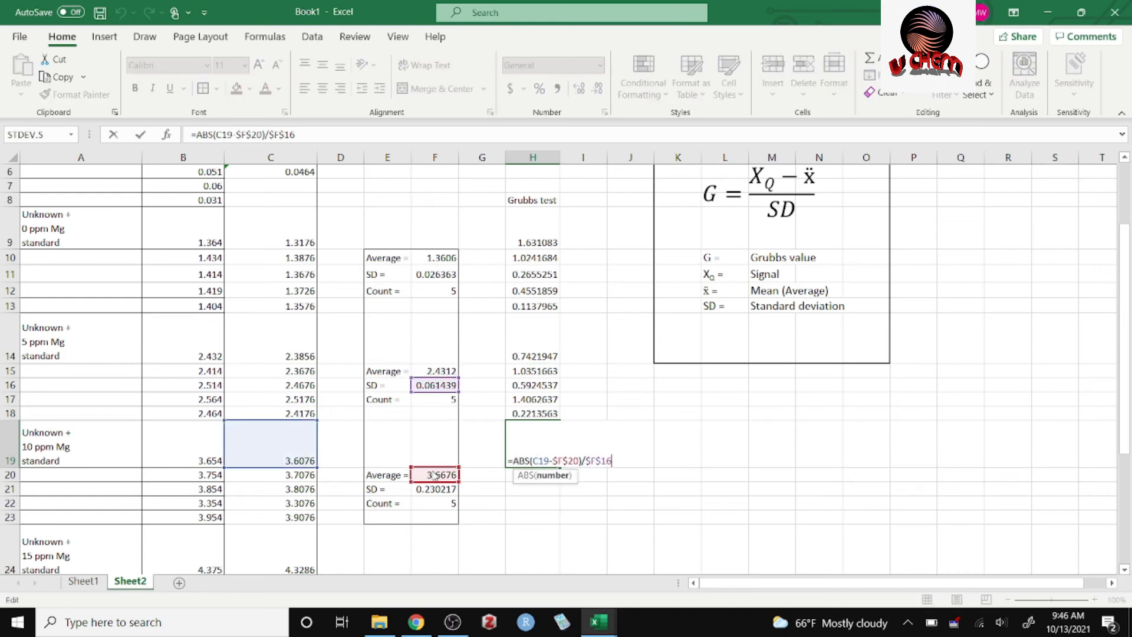
left_click_drag(440, 383, 454, 489)
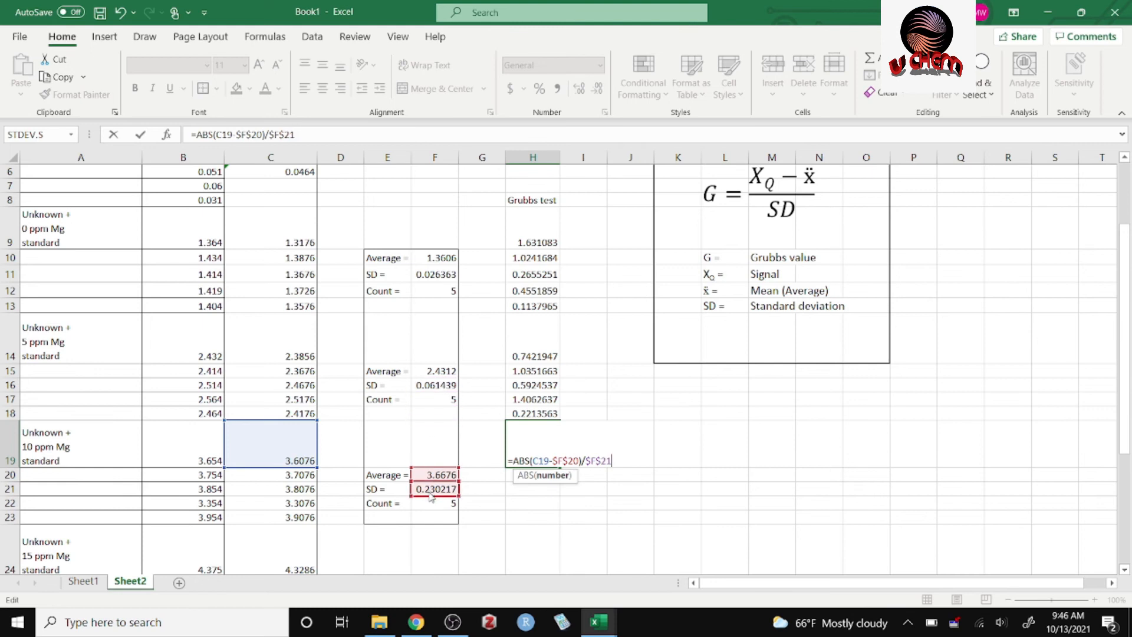
key("ctrl+Return")
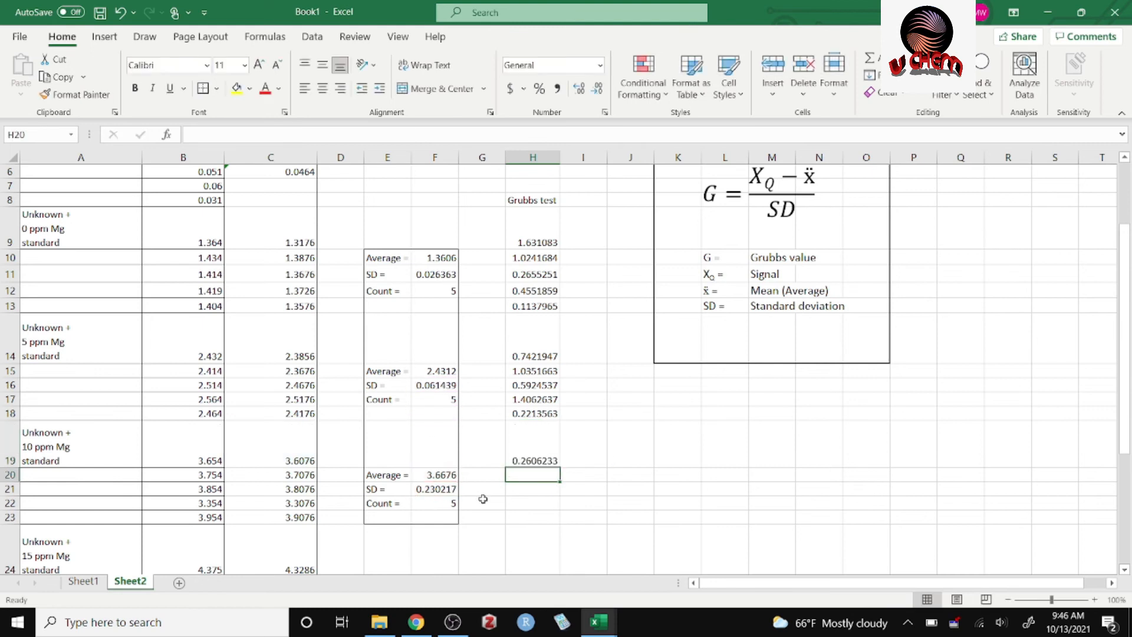
double_click(546, 458)
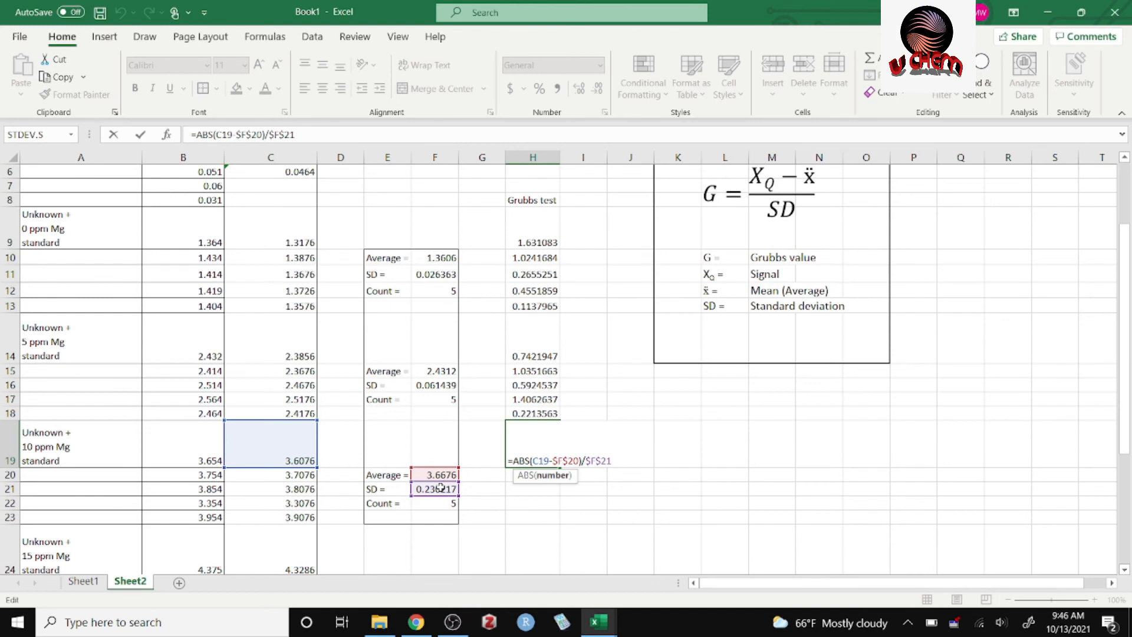
key("Return")
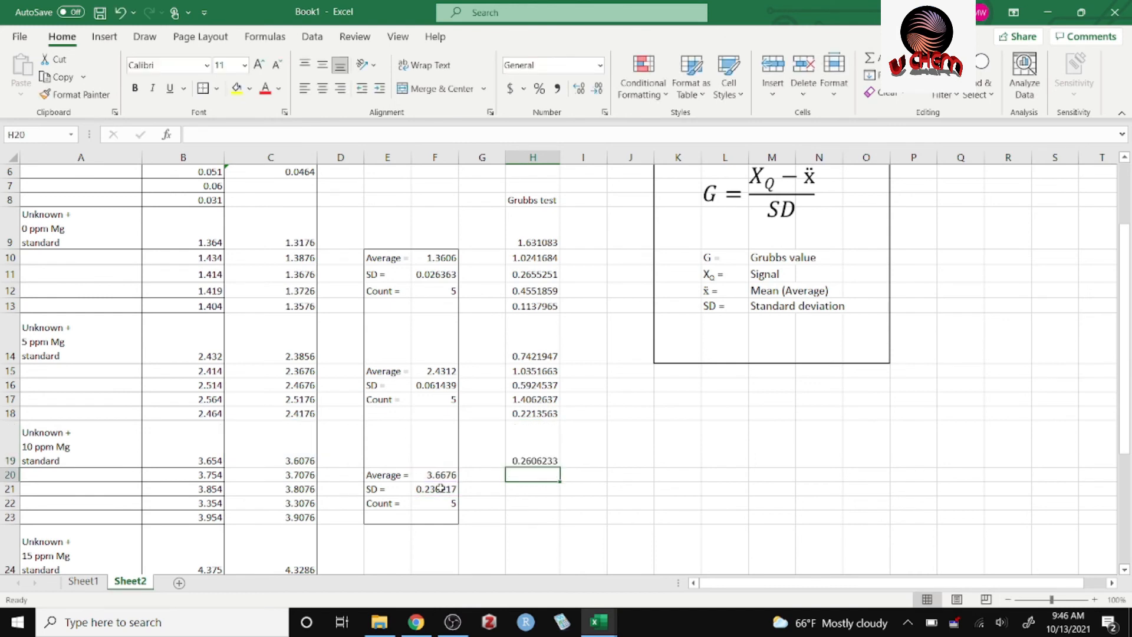
Fill the Grubbs formula from H19 down through H23 for the remaining 10 ppm Mg signals.
left_click(525, 463)
left_click_drag(560, 470, 561, 521)
left_click(650, 488)
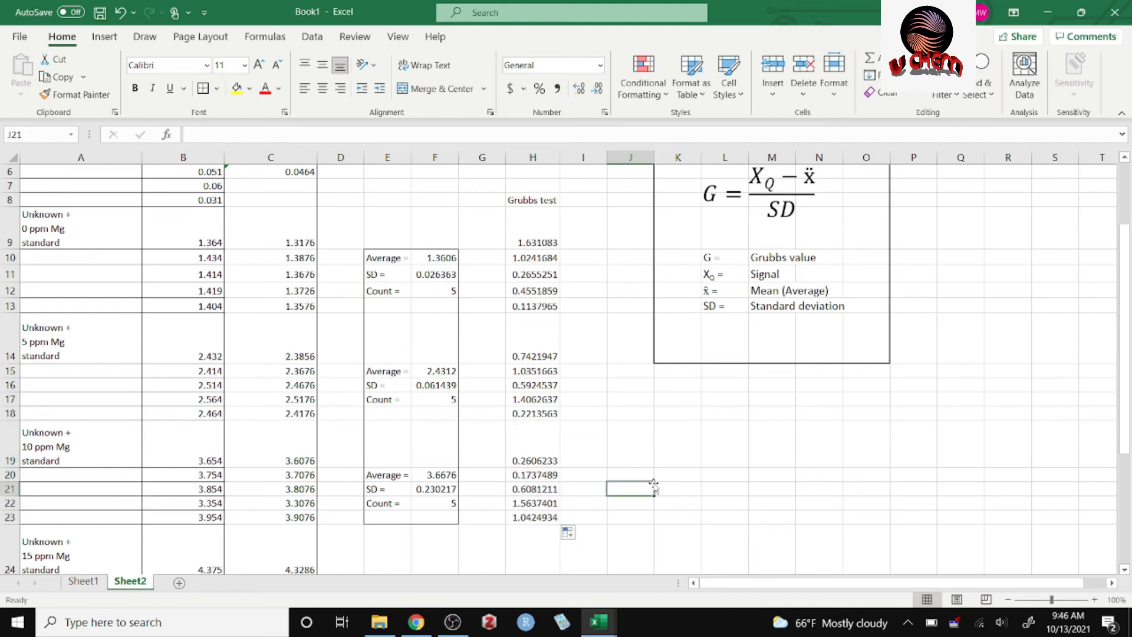
Switch to Chrome and show the SlideShare table of Grubbs statistic values in full screen.
left_click_drag(1126, 446, 1126, 421)
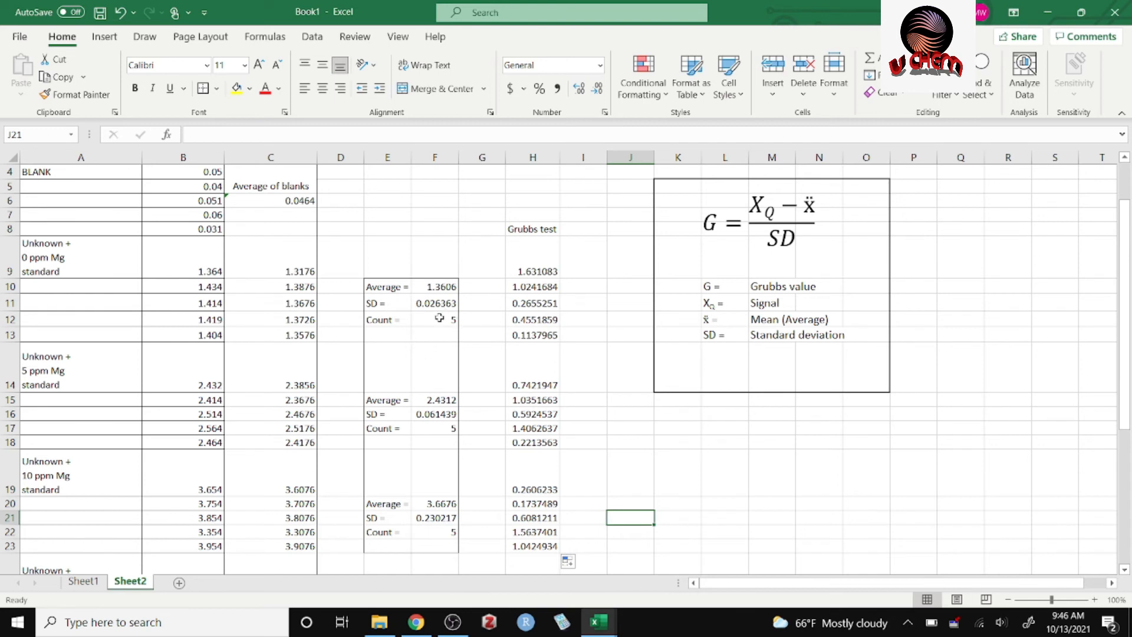
left_click(412, 629)
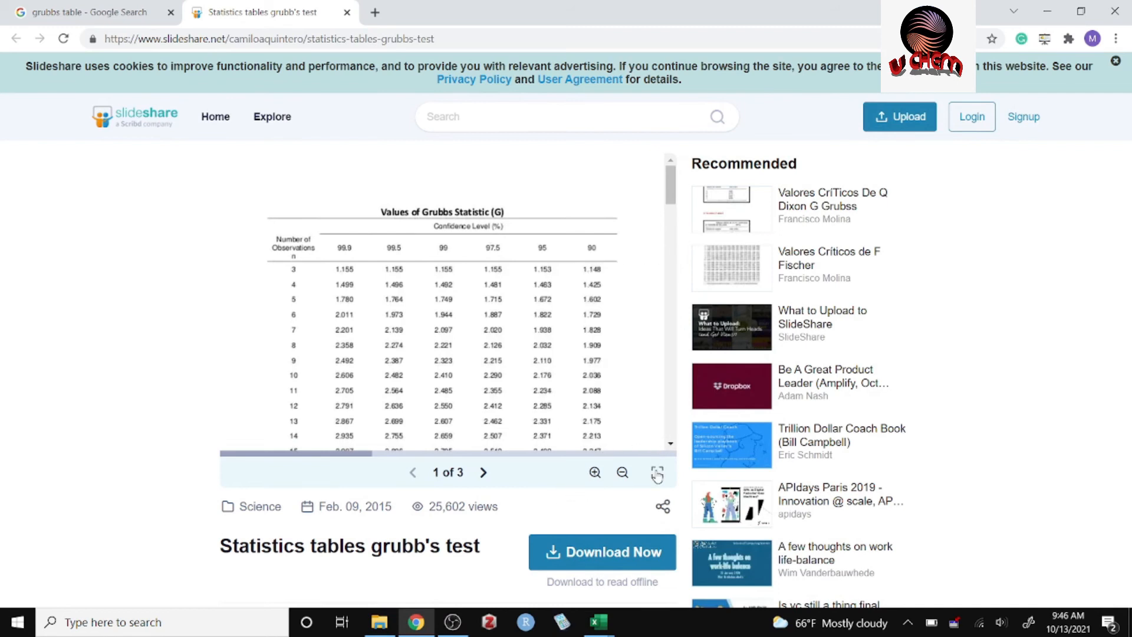
left_click(657, 473)
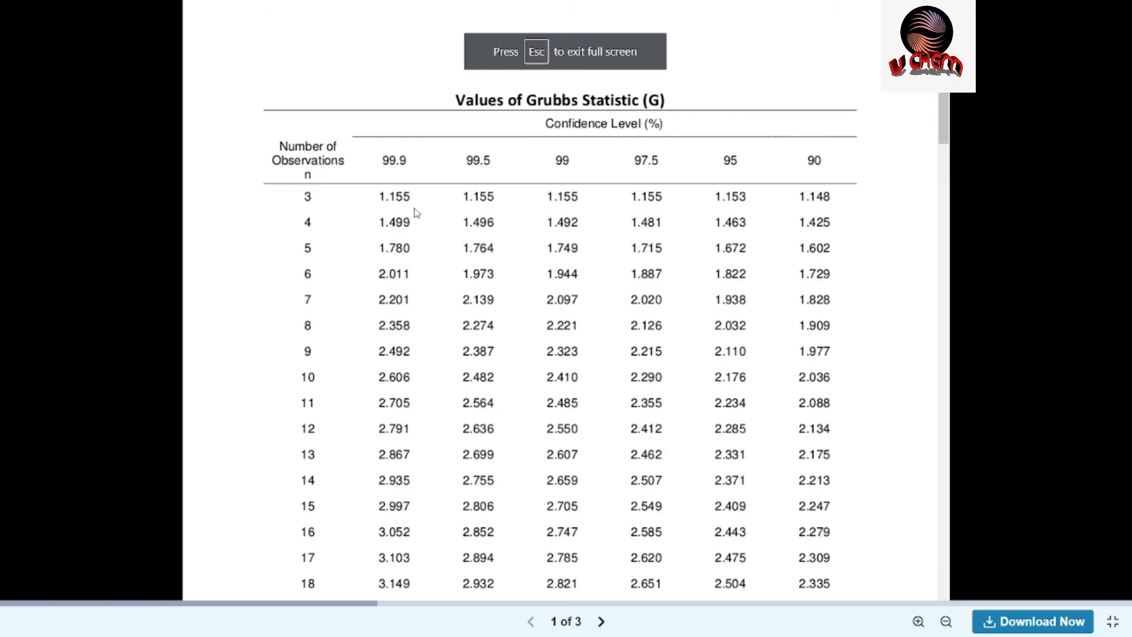
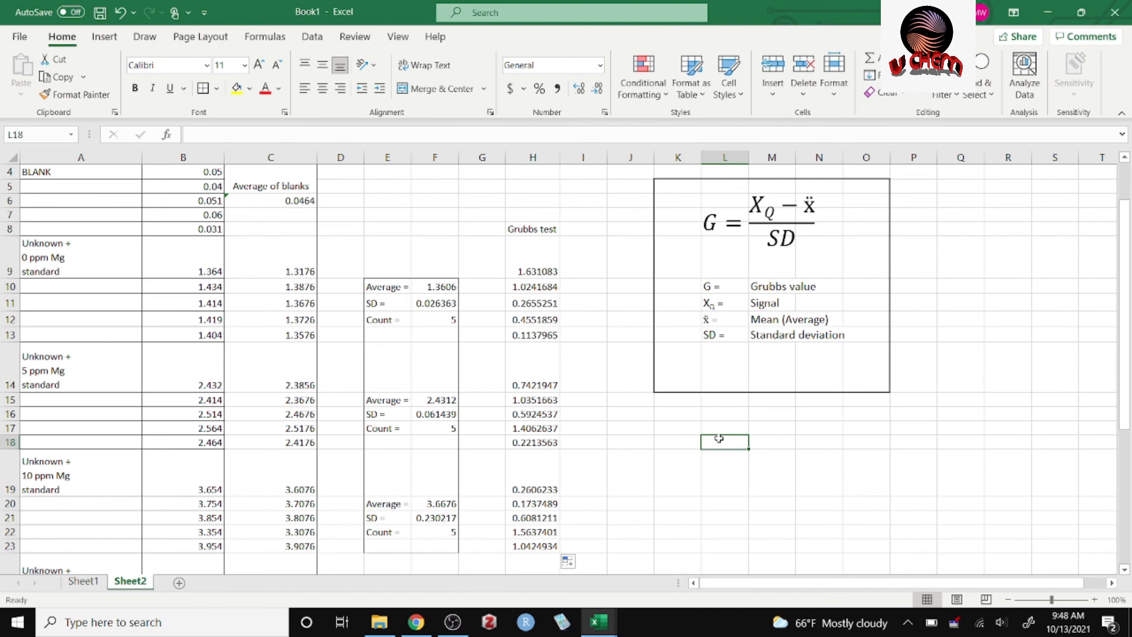
Enter the label Gtab in cell L18 and format "tab" as subscript.
type("Gtab")
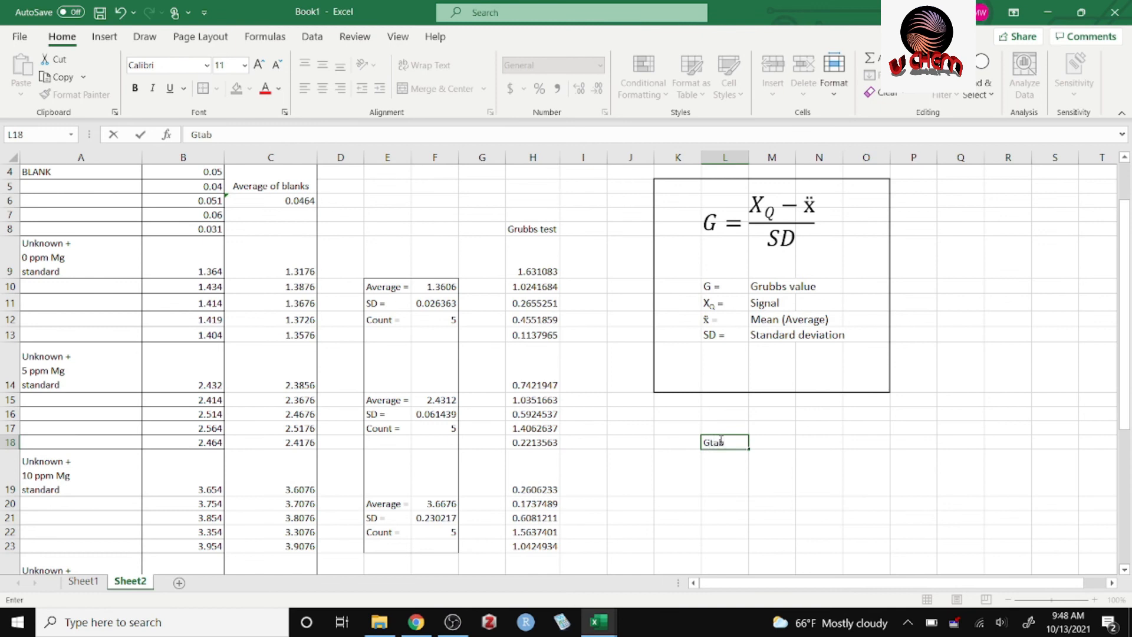
left_click_drag(723, 442, 713, 442)
left_click(283, 113)
left_click(740, 376)
left_click(988, 504)
left_click(709, 503)
left_click(737, 442)
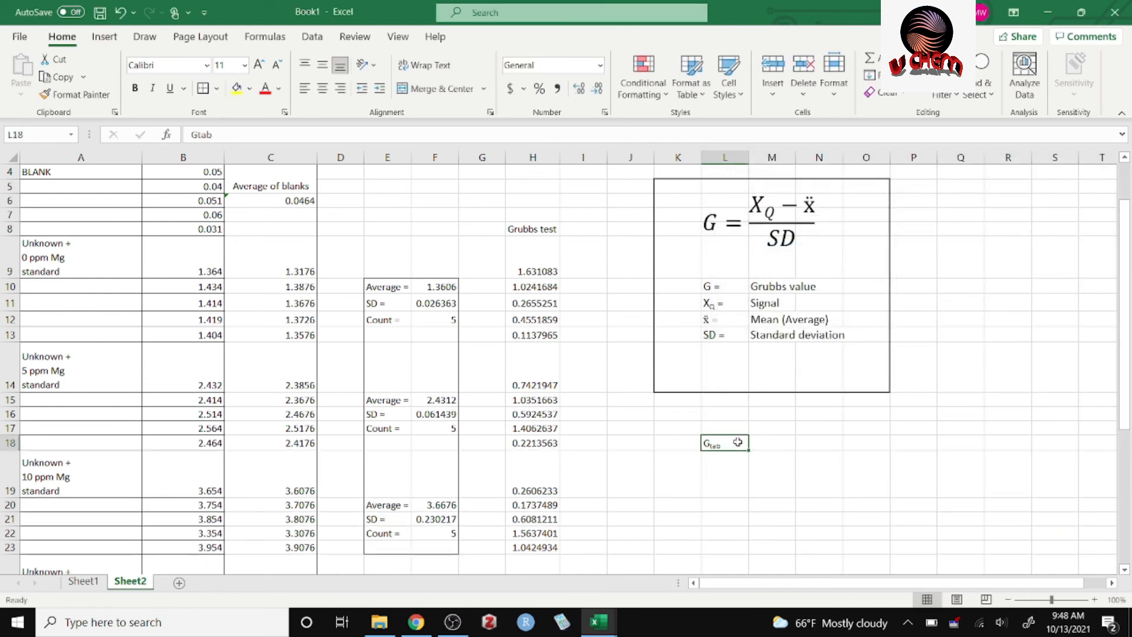
Add an equals sign after the Gtab label in L18 and enter the tabulated value 1.672 in M18.
double_click(738, 442)
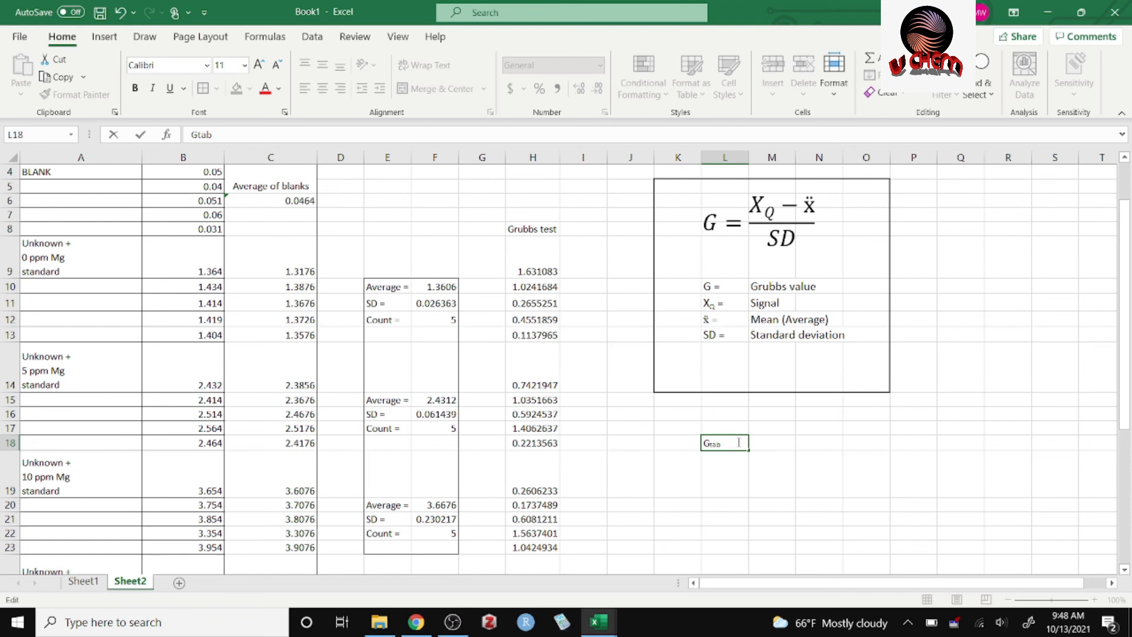
left_click(757, 442)
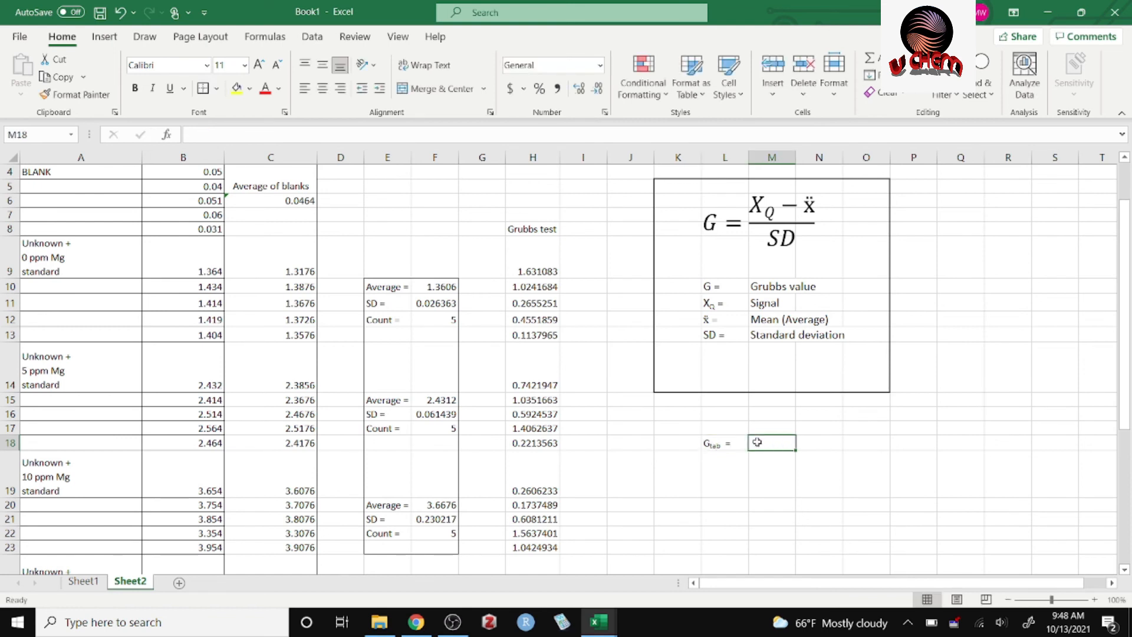
type("1.6")
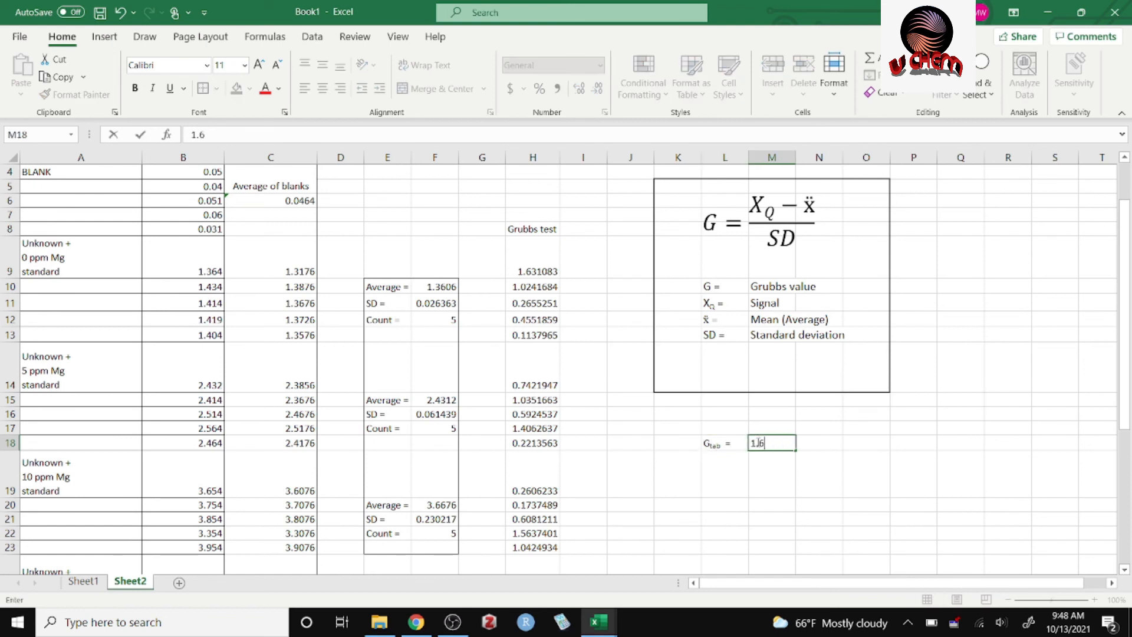
type("72")
left_click(764, 458)
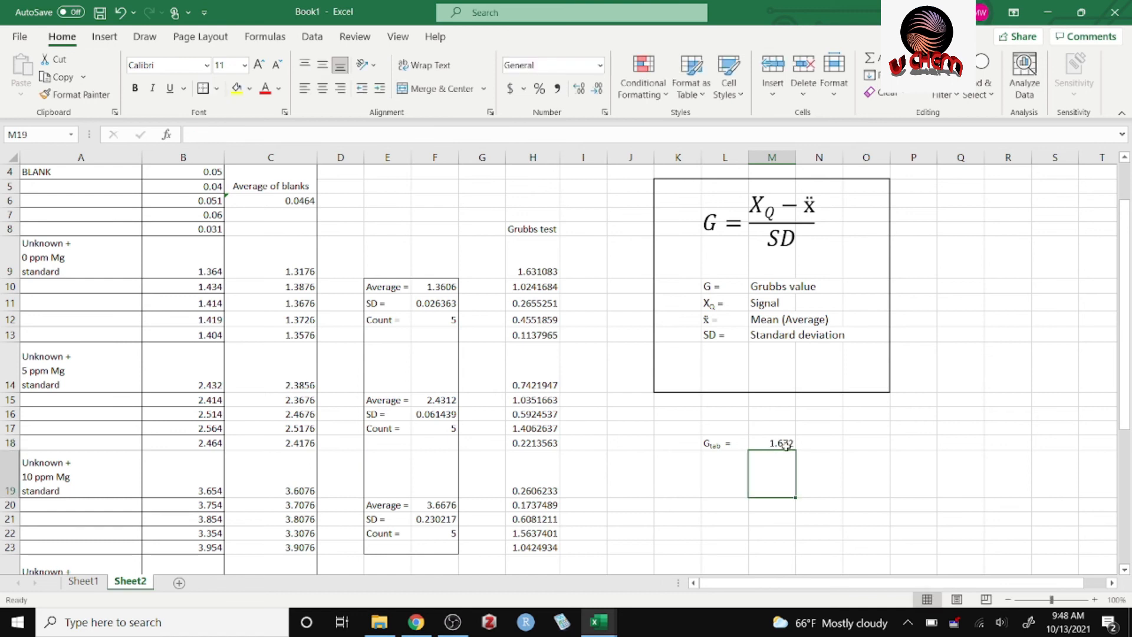
Note the source of the tabulated value in O18 as "From the Grubbs table".
left_click(853, 444)
type("Fr")
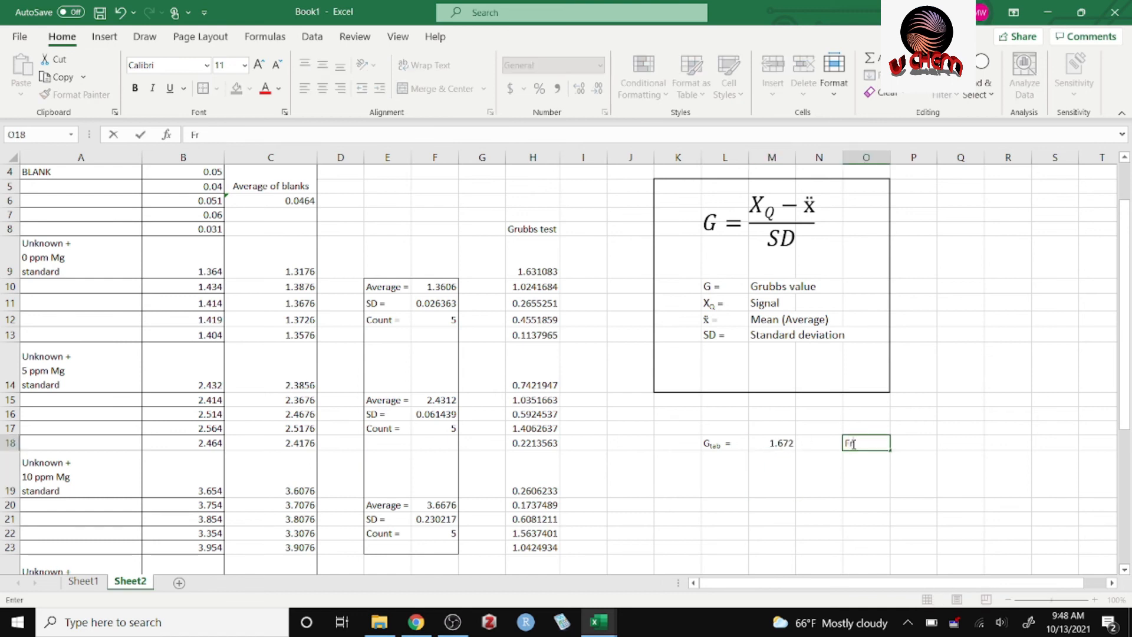
type("om the Grubbs table")
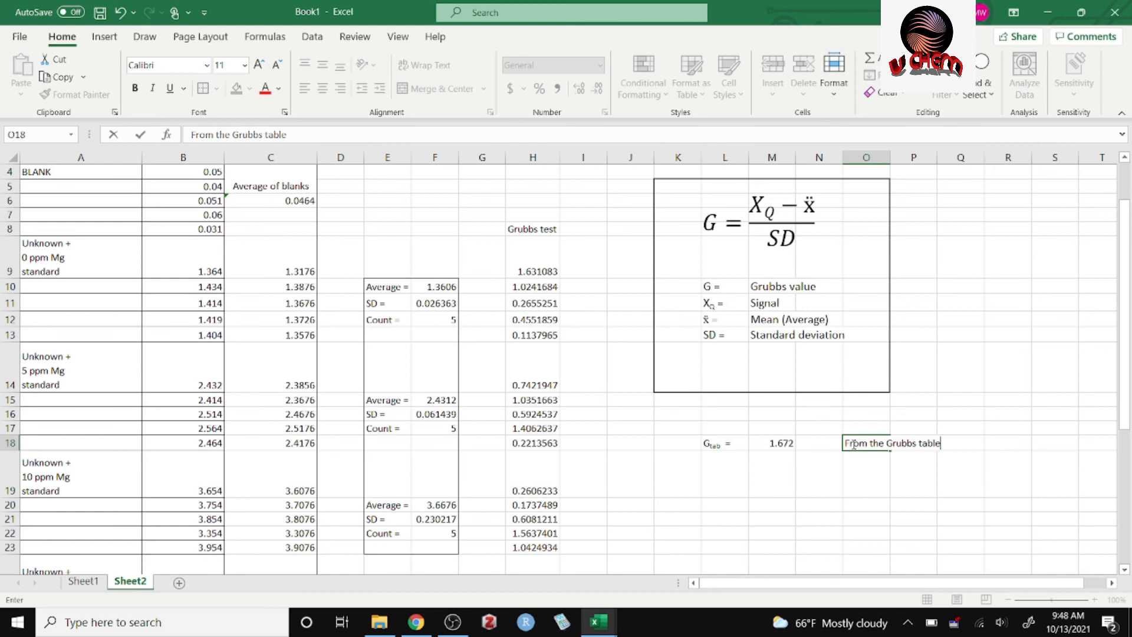
key("Return")
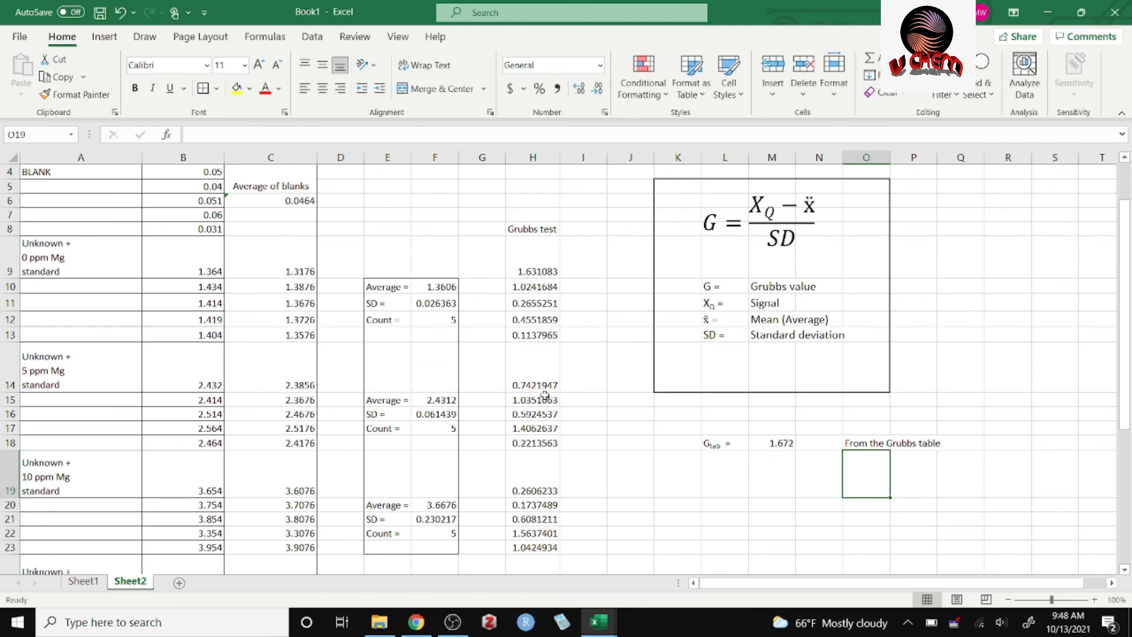
Enter the comparison "Gtab > Gcal" in cell L19.
left_click(724, 505)
left_click(728, 480)
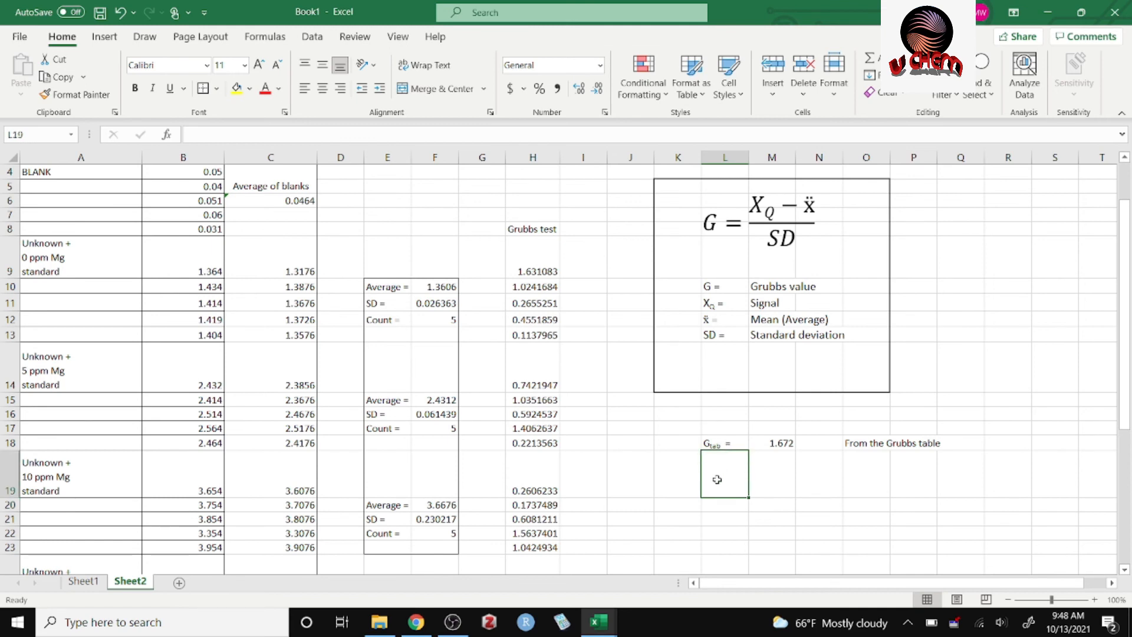
type("Gtab =")
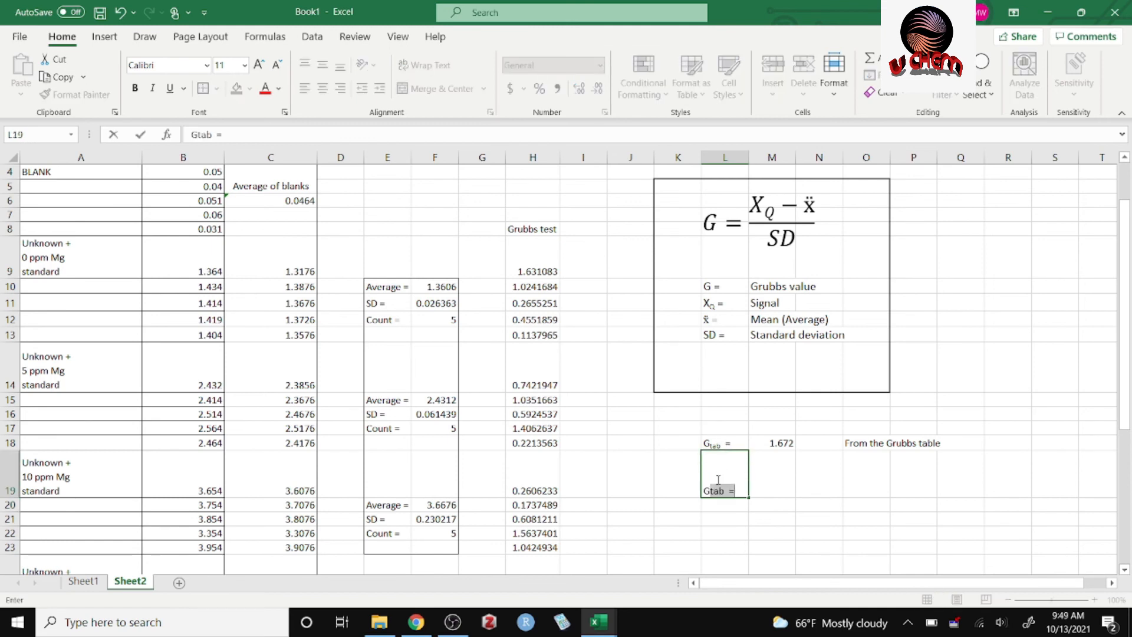
key("Tab")
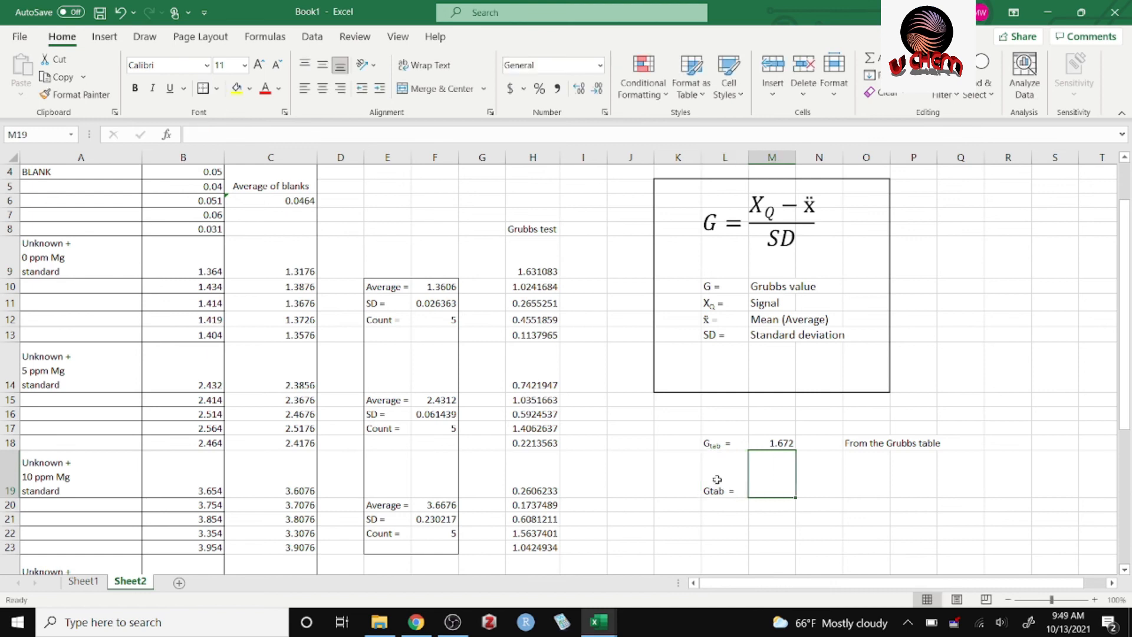
left_click(716, 479)
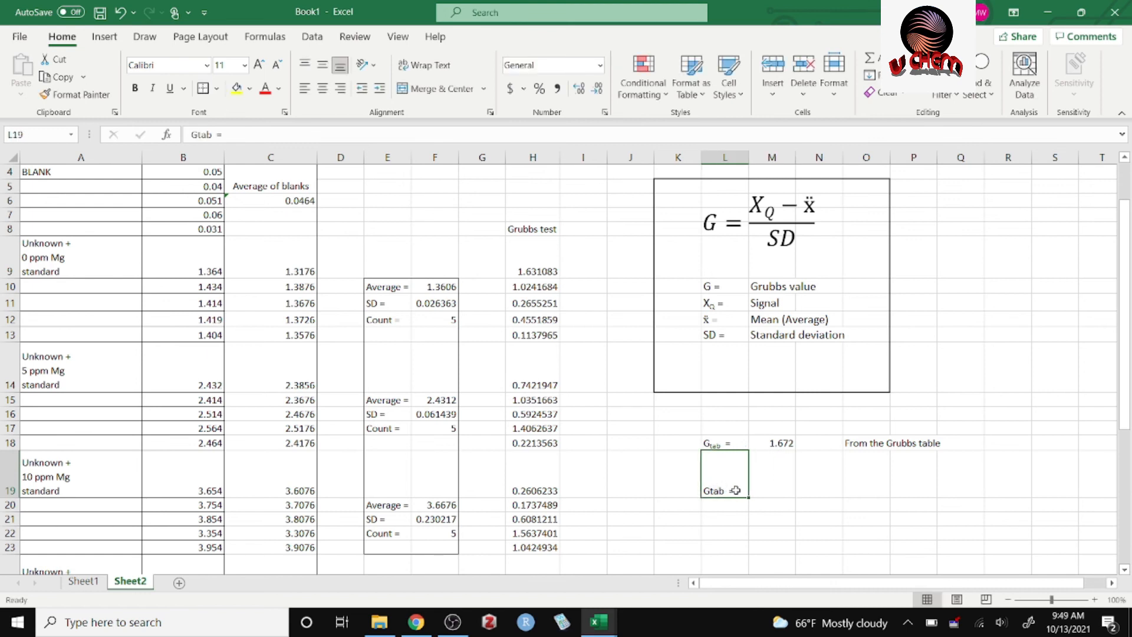
double_click(735, 491)
key("BackSpace")
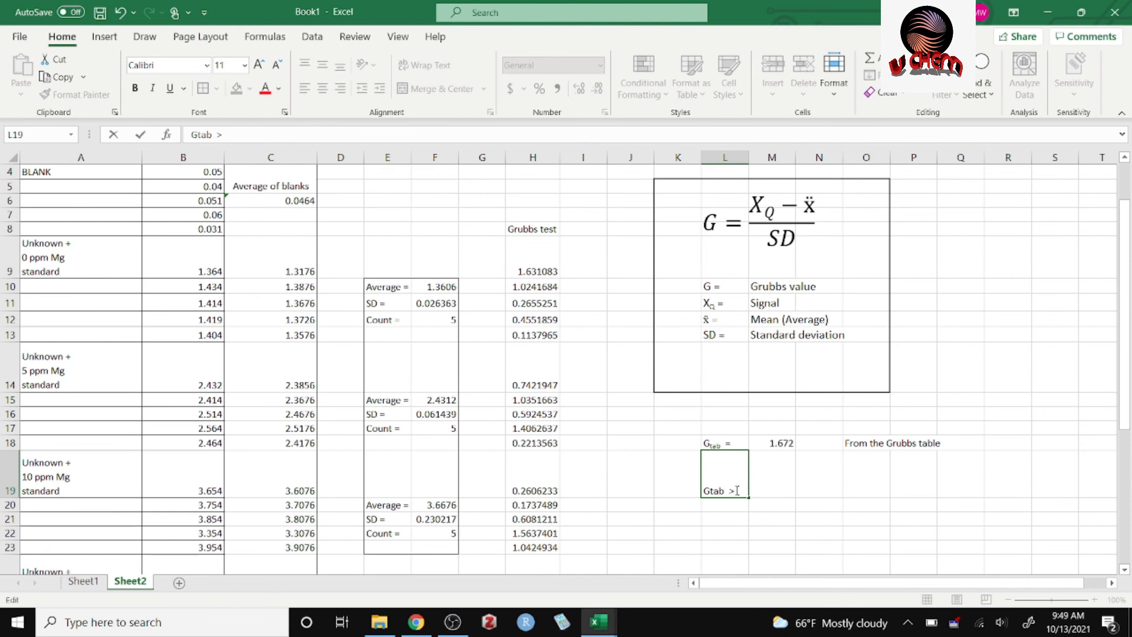
type("> Gcal")
Format "tab" and "cal" as subscripts in the L19 comparison.
left_click_drag(726, 489, 714, 490)
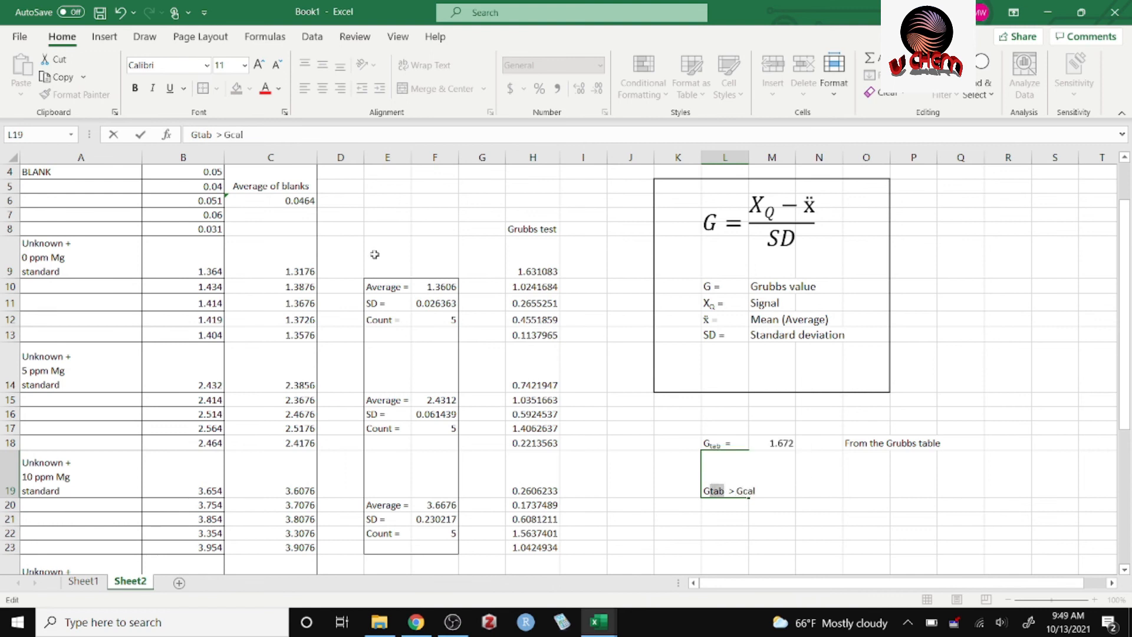
left_click(286, 116)
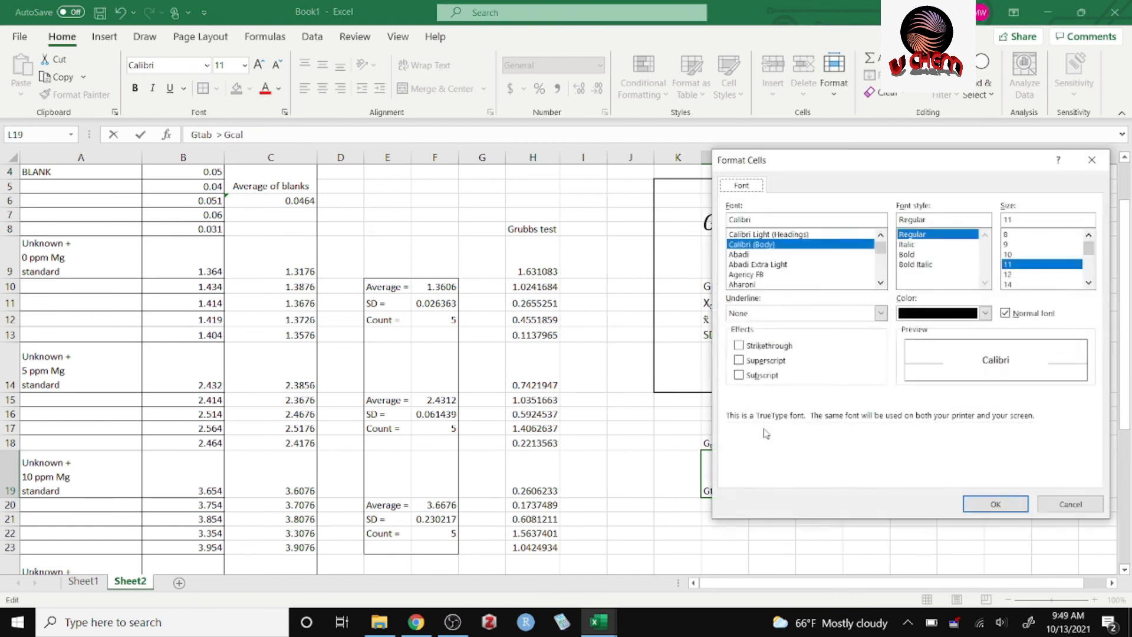
left_click(738, 375)
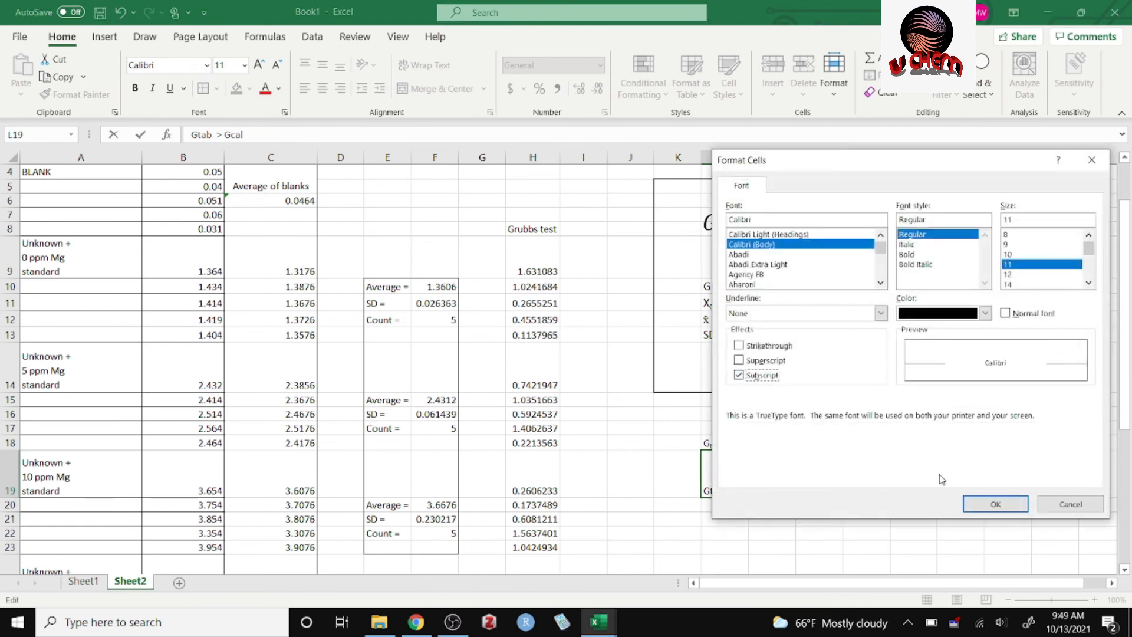
left_click(994, 503)
mouse_move(753, 490)
left_mouse_down()
mouse_move(721, 489)
mouse_move(737, 490)
left_mouse_up()
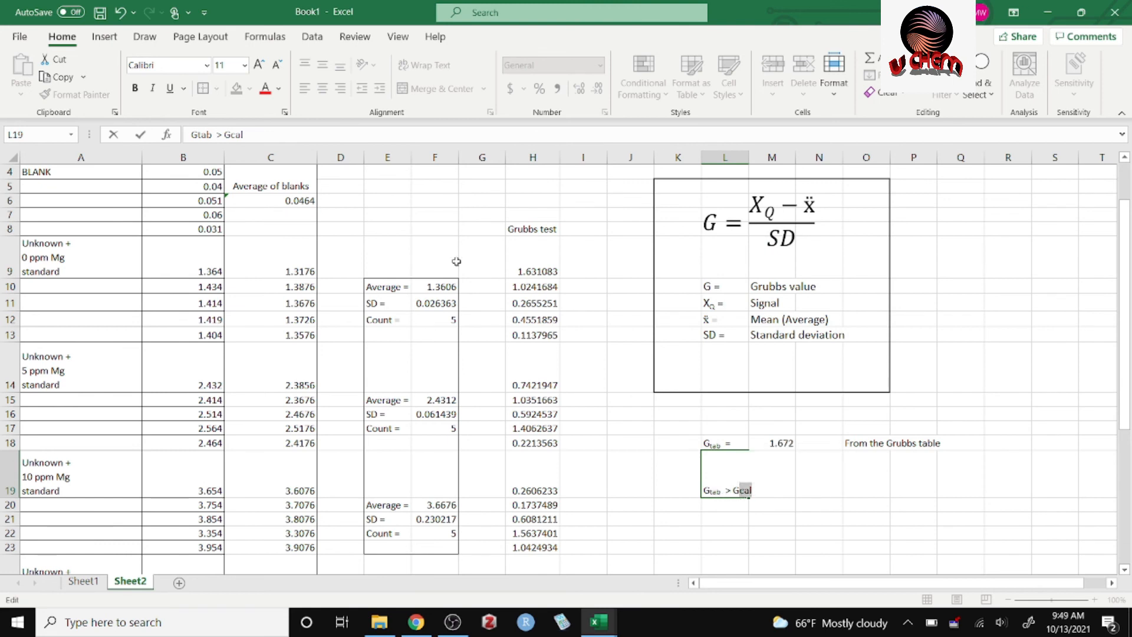
left_click(284, 113)
left_click(744, 375)
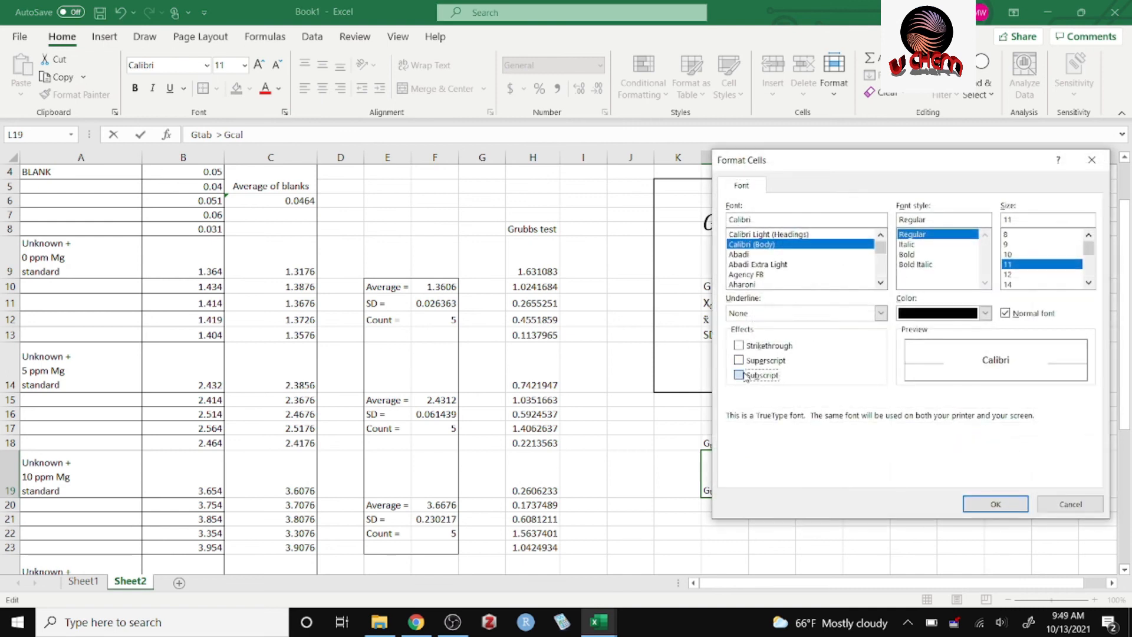
left_click(995, 504)
left_click(867, 518)
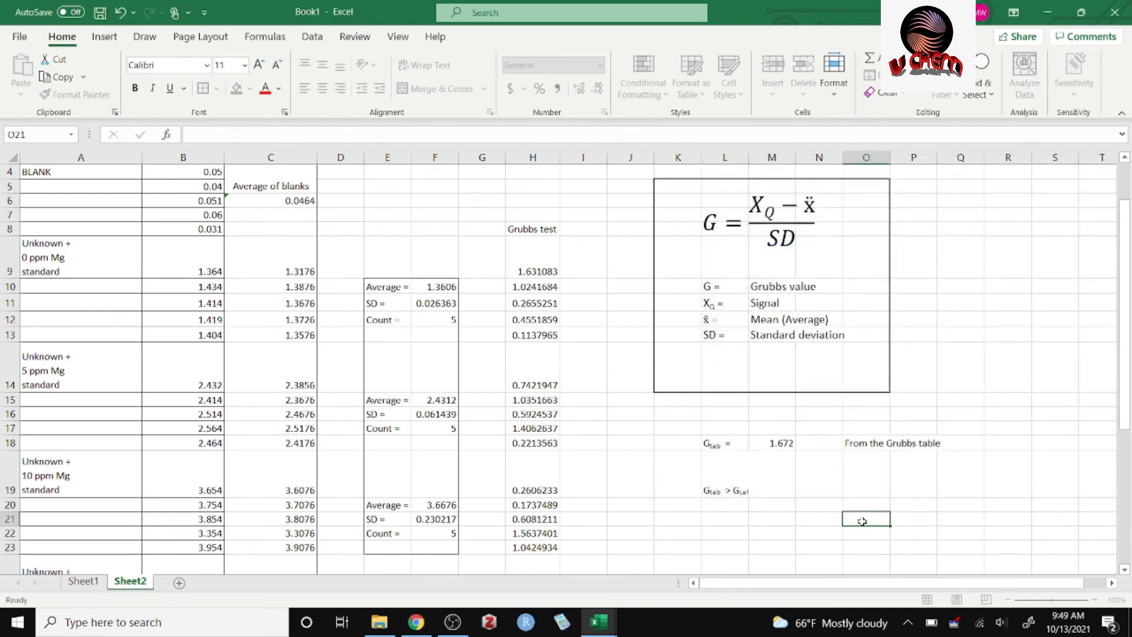
Set the font size of the Gtab > Gcal comparison in L19 to 14.
left_click(731, 491)
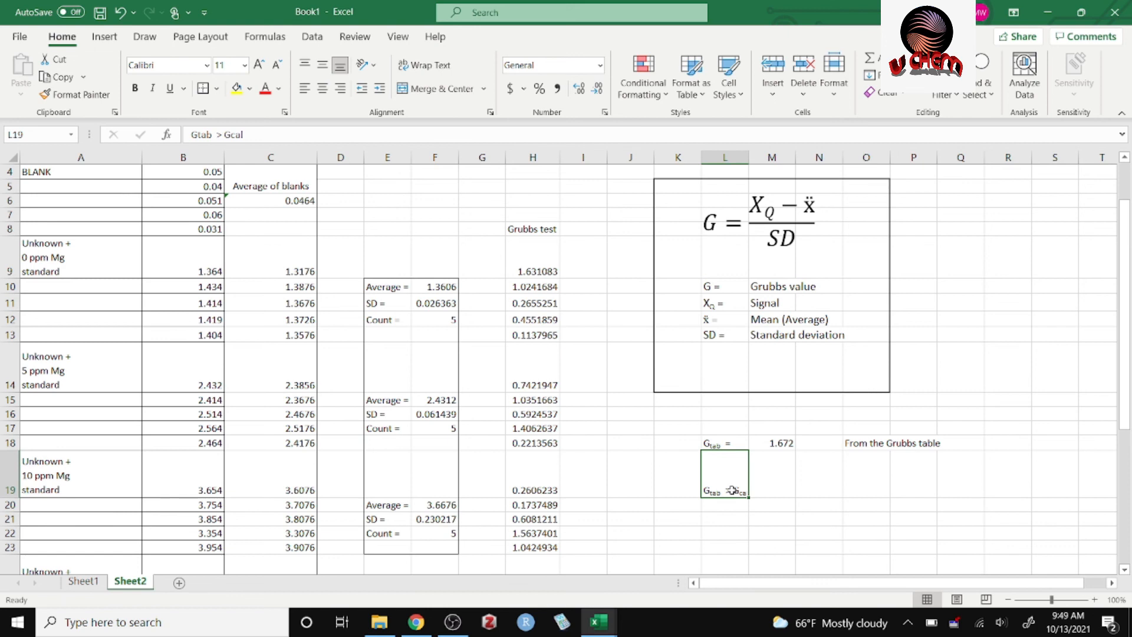
right_click(732, 490)
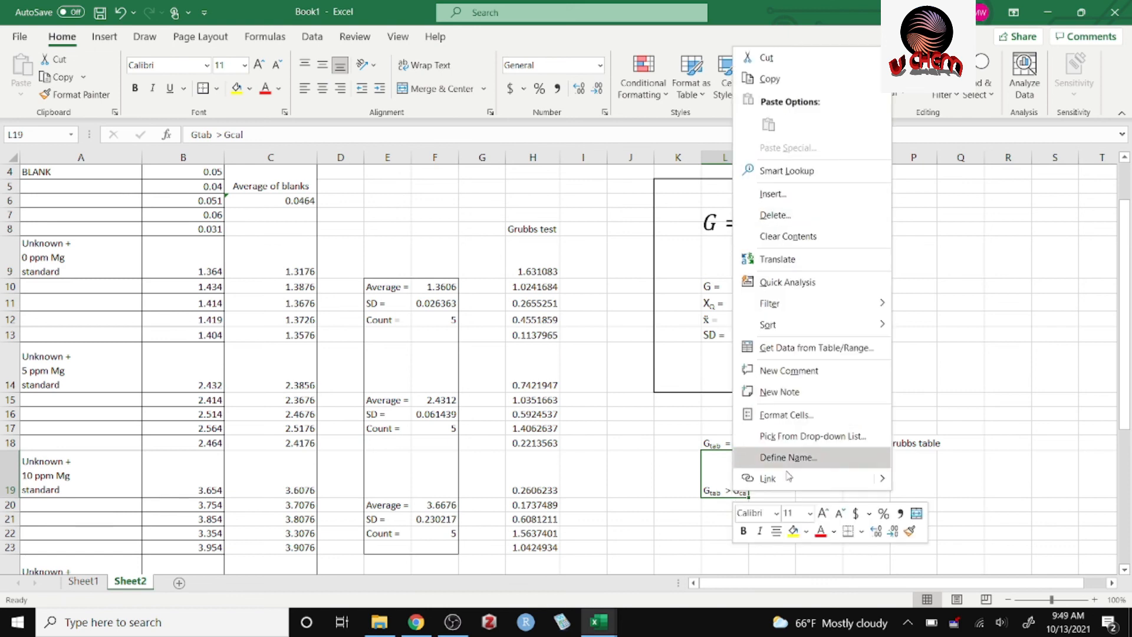
left_click(790, 513)
type("14")
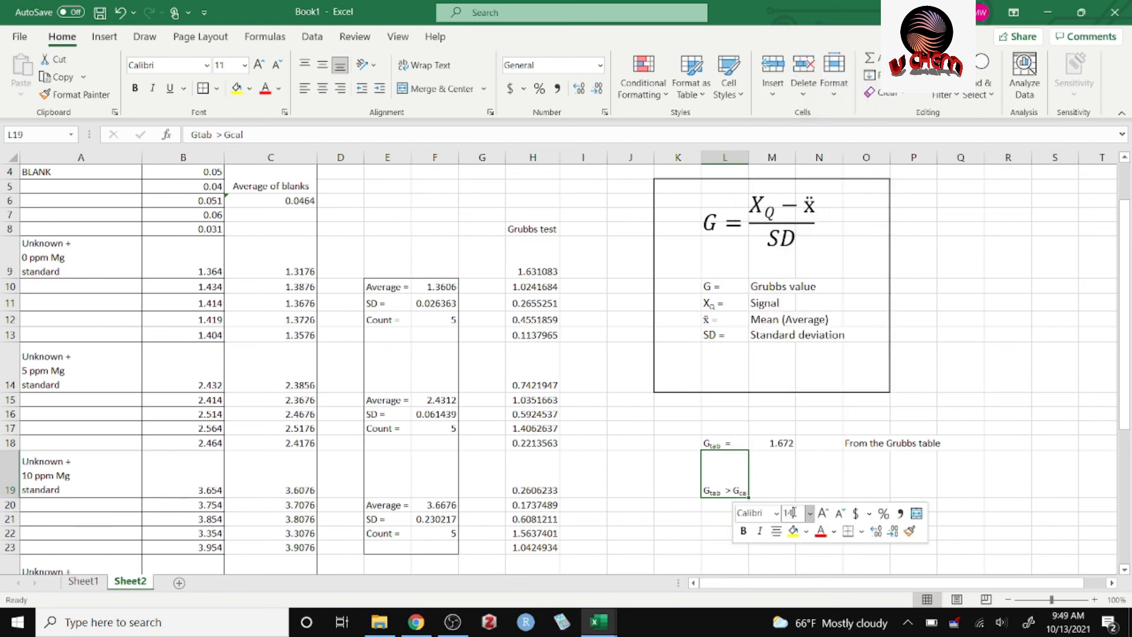
key("Return")
left_click(877, 462)
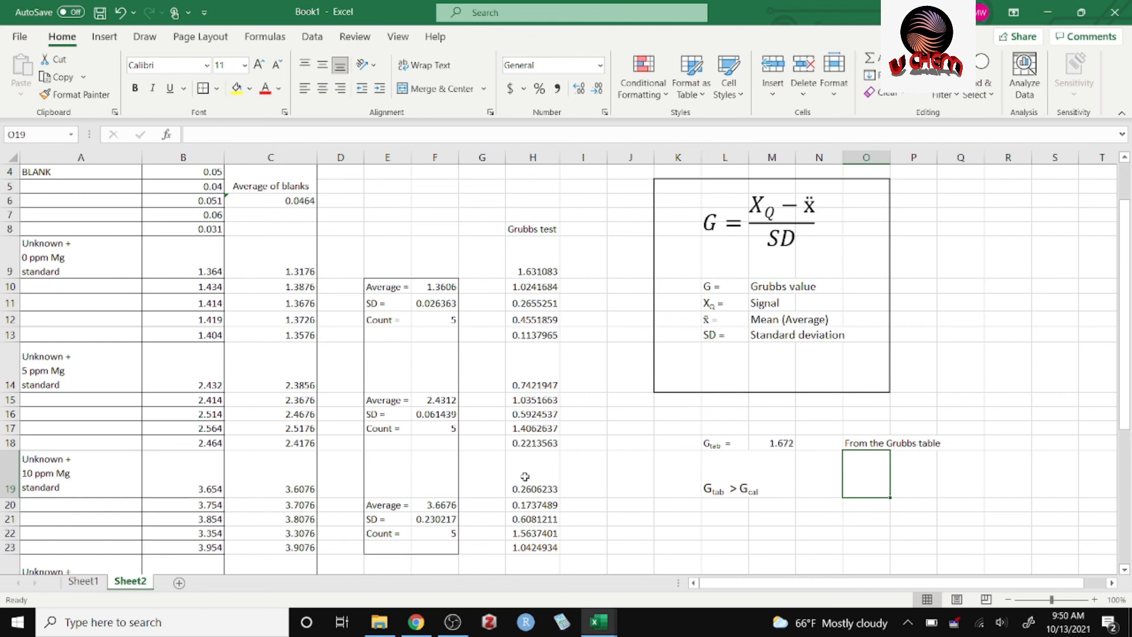
Check the calculated Grubbs value in H9 against the tabulated value and enter "No outliers" in K22.
left_click(537, 267)
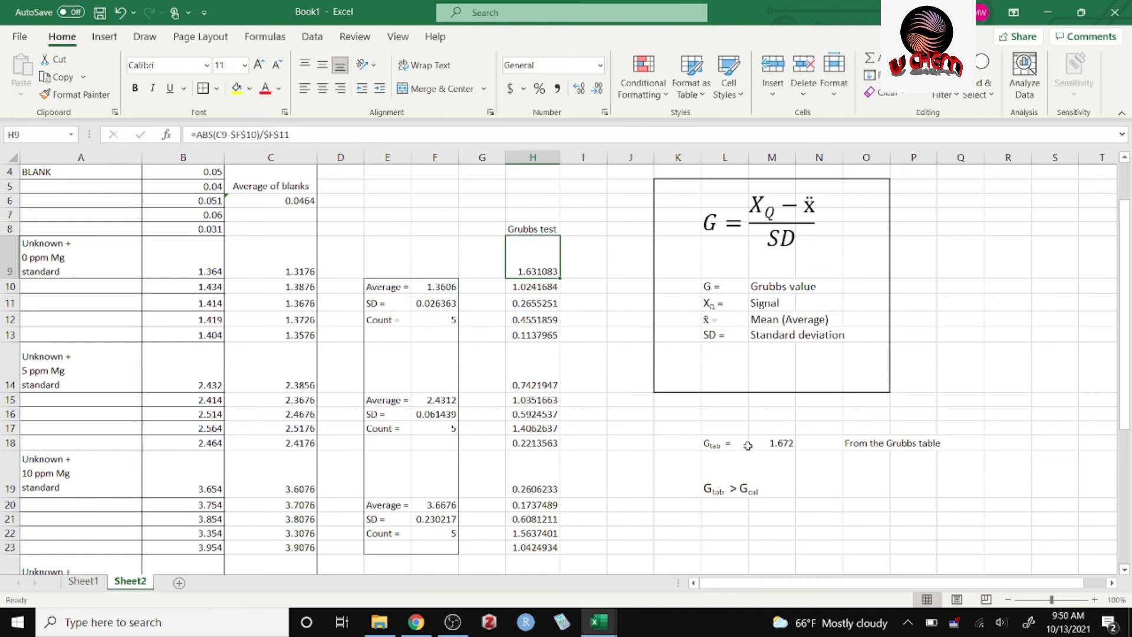
left_click(645, 425)
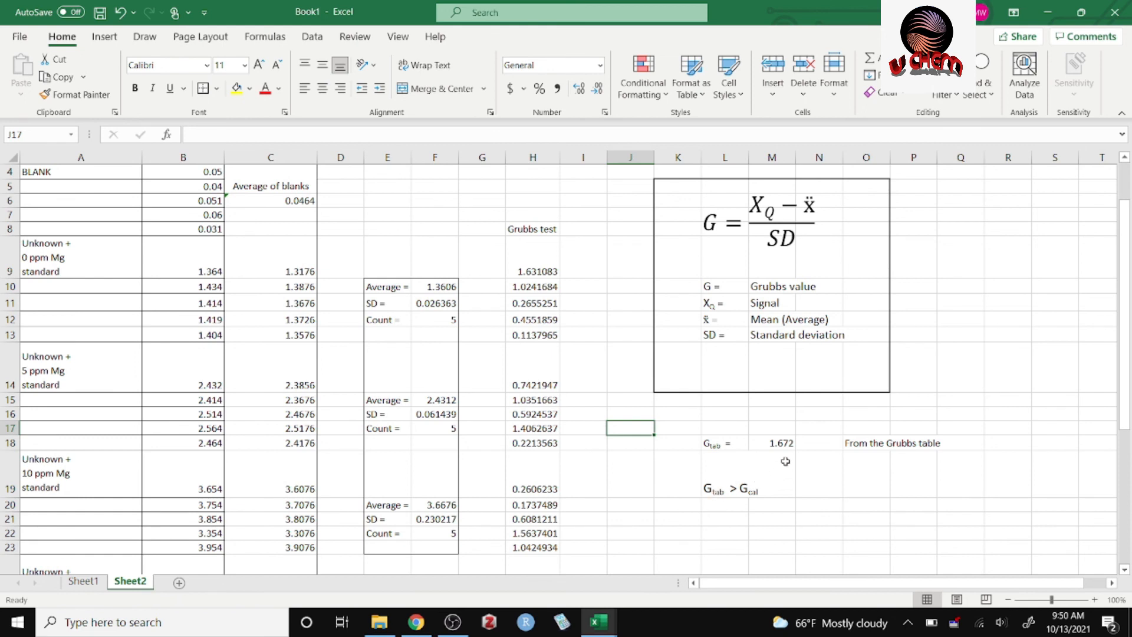
left_click(680, 543)
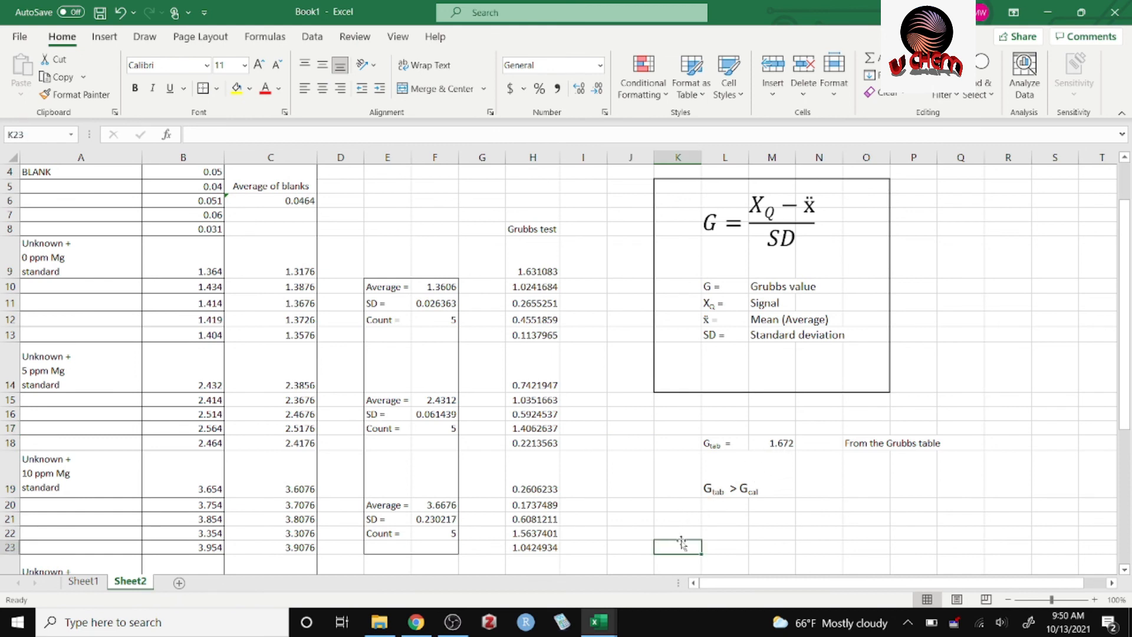
left_click(682, 536)
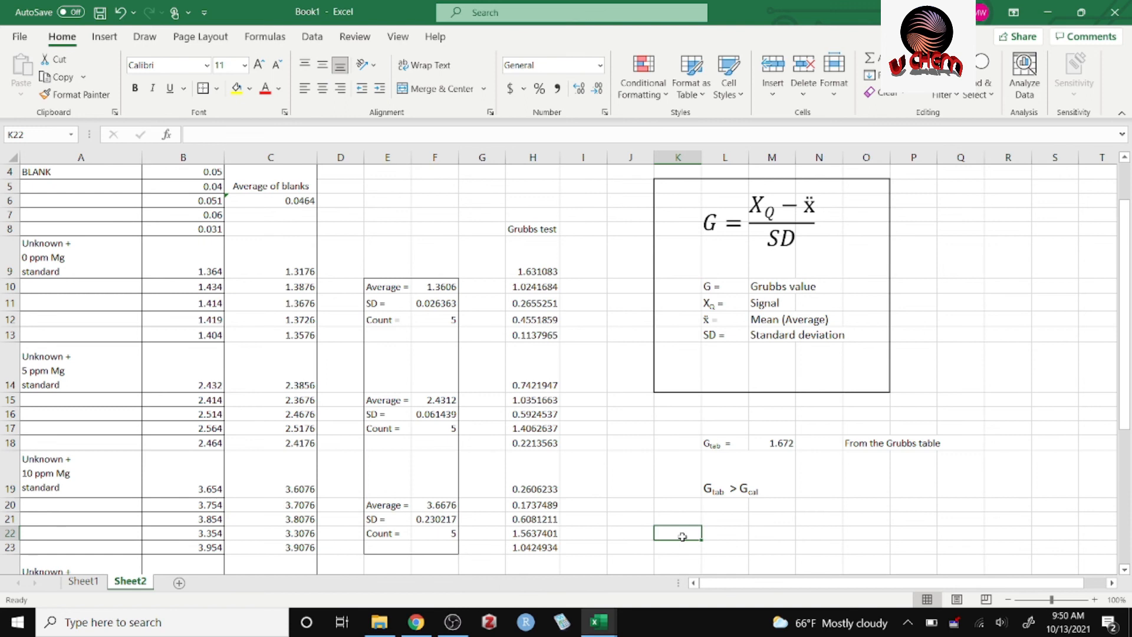
type("I")
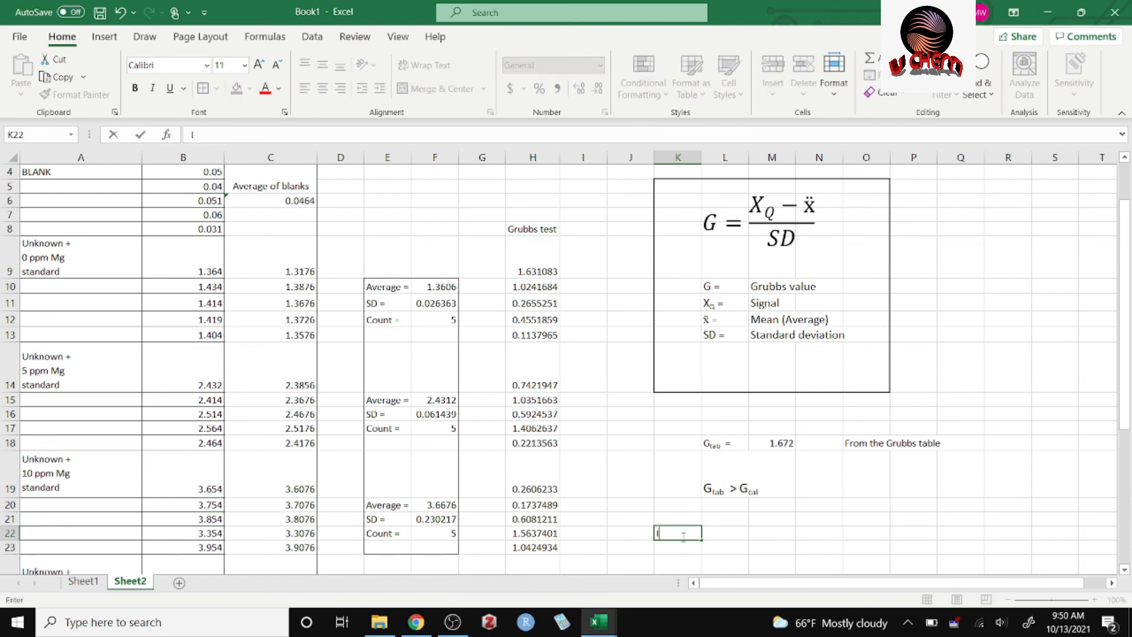
type(" hhNo outliers")
key("Return")
left_click(682, 534)
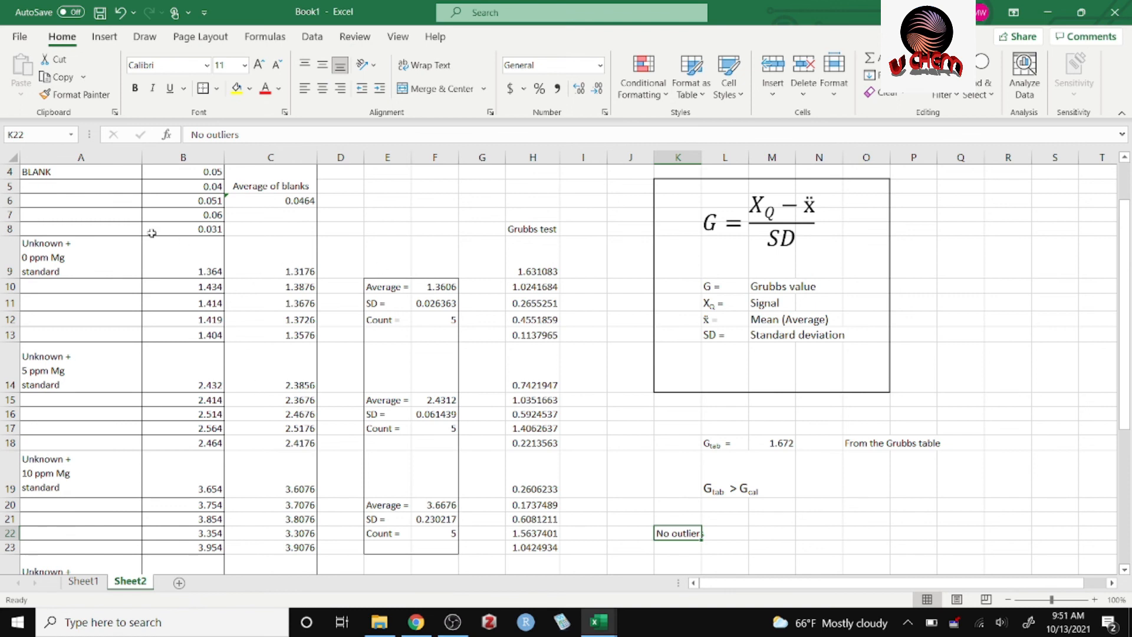
left_click_drag(98, 171, 195, 442)
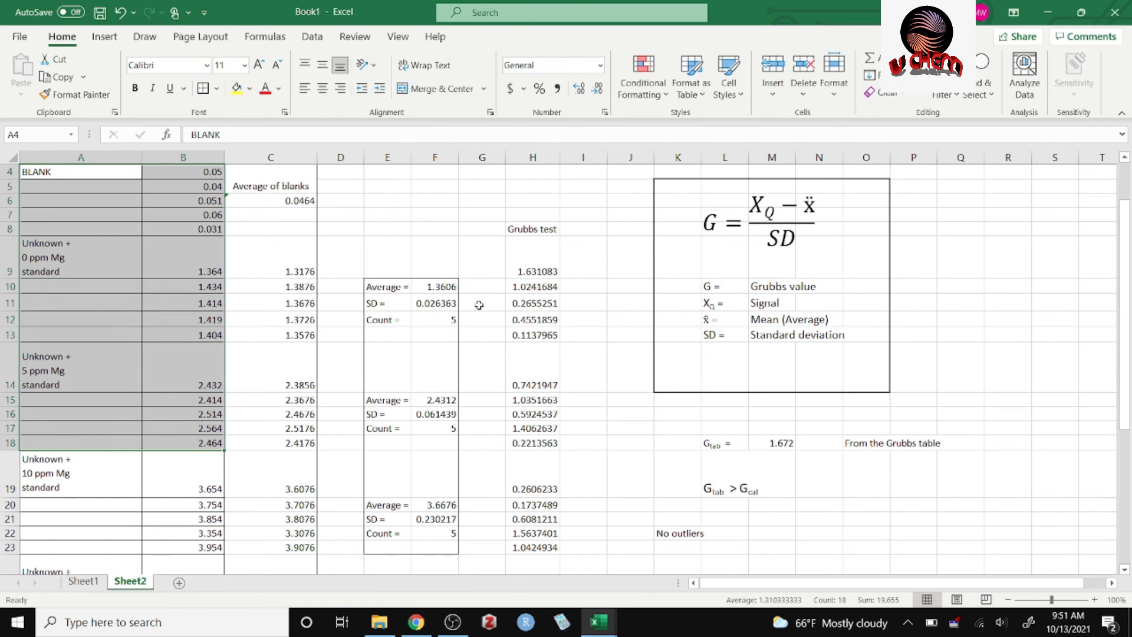
left_click(853, 517)
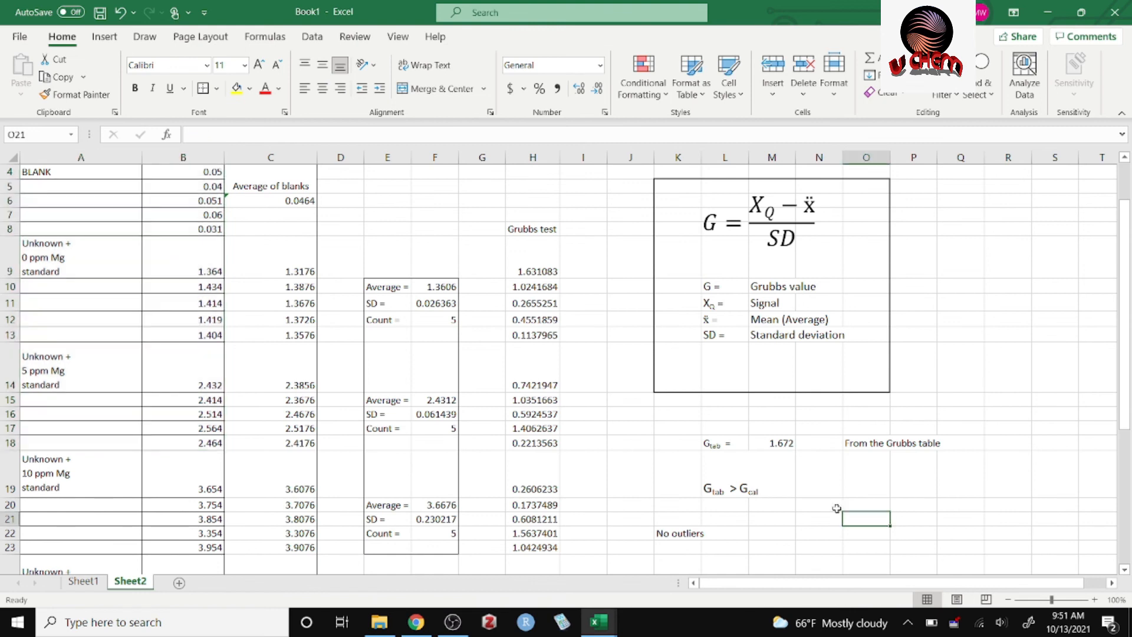